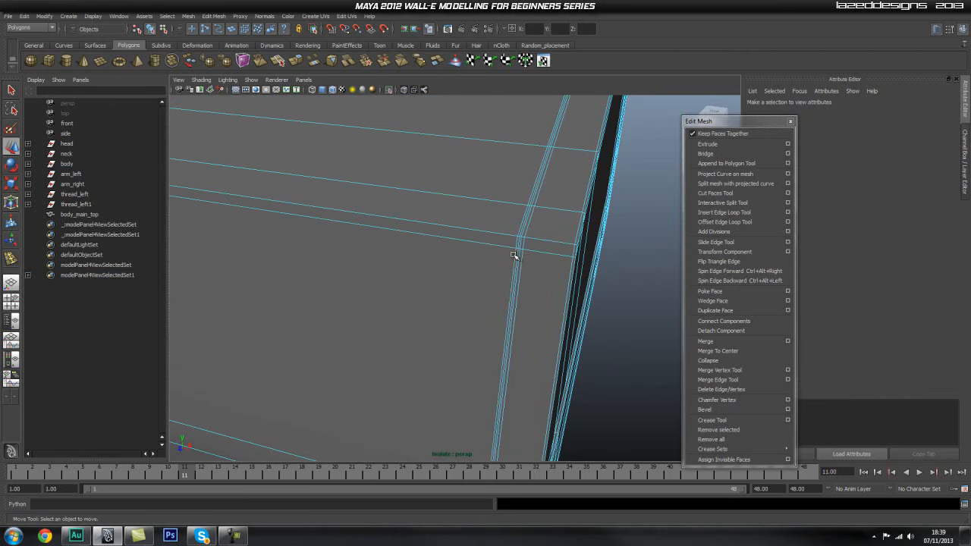
# Step: Delete the extra edge loops running beside the corner of the lower body mesh
pyautogui.click(516, 255)
pyautogui.moveTo(583, 213)
pyautogui.keyDown('alt'); pyautogui.mouseDown()
pyautogui.moveTo(566, 215)
pyautogui.moveTo(581, 209)
pyautogui.mouseUp(); pyautogui.keyUp('alt')
pyautogui.scroll(-7, 589, 212)
pyautogui.keyDown('alt'); pyautogui.moveTo(486, 190); pyautogui.dragTo(330, 217); pyautogui.keyUp('alt')
pyautogui.keyDown('alt'); pyautogui.moveTo(329, 217); pyautogui.dragTo(600, 297, button='right'); pyautogui.keyUp('alt')
pyautogui.keyDown('alt'); pyautogui.moveTo(404, 289); pyautogui.dragTo(460, 223, button='middle'); pyautogui.keyUp('alt')
pyautogui.keyDown('alt'); pyautogui.moveTo(460, 223); pyautogui.dragTo(493, 199, button='right'); pyautogui.keyUp('alt')
pyautogui.keyDown('alt'); pyautogui.moveTo(493, 198); pyautogui.dragTo(516, 245); pyautogui.keyUp('alt')
pyautogui.keyDown('shift'); pyautogui.moveTo(493, 262); pyautogui.dragTo(484, 279, button='right'); pyautogui.keyUp('shift')
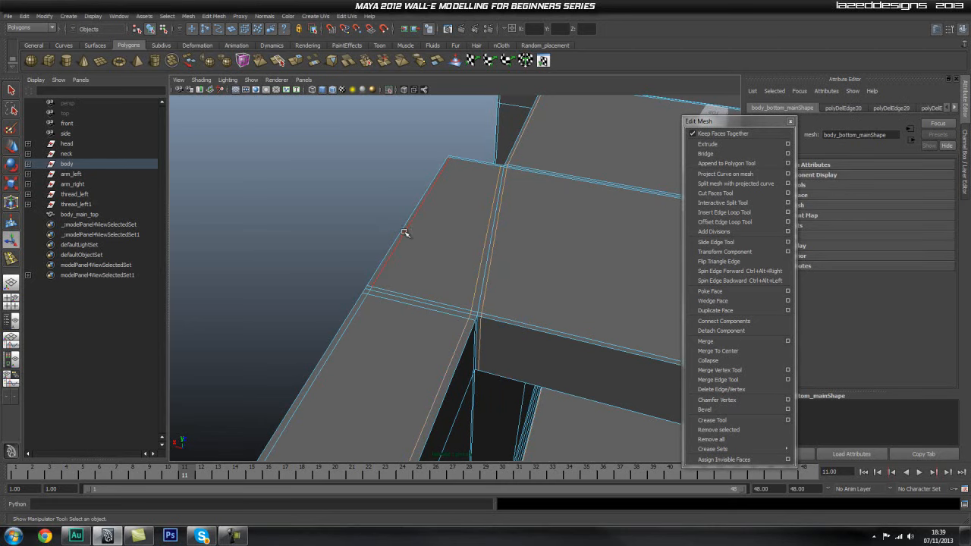
pyautogui.keyDown('shift'); pyautogui.moveTo(452, 229); pyautogui.dragTo(414, 242, button='right'); pyautogui.keyUp('shift')
# Step: Delete the outer faces of the slanted end wall between its side columns, from the thin top strip to the bottom strip
pyautogui.keyDown('alt'); pyautogui.moveTo(564, 338); pyautogui.dragTo(477, 291); pyautogui.keyUp('alt')
pyautogui.keyDown('alt'); pyautogui.moveTo(477, 291); pyautogui.dragTo(404, 294, button='right'); pyautogui.keyUp('alt')
pyautogui.keyDown('alt'); pyautogui.moveTo(404, 295); pyautogui.dragTo(516, 312); pyautogui.keyUp('alt')
pyautogui.keyDown('alt'); pyautogui.moveTo(516, 312); pyautogui.dragTo(485, 296, button='right'); pyautogui.keyUp('alt')
pyautogui.keyDown('alt'); pyautogui.moveTo(486, 296); pyautogui.dragTo(326, 291); pyautogui.keyUp('alt')
pyautogui.keyDown('alt'); pyautogui.moveTo(325, 291); pyautogui.dragTo(471, 295, button='right'); pyautogui.keyUp('alt')
pyautogui.keyDown('alt'); pyautogui.moveTo(471, 295); pyautogui.dragTo(448, 306); pyautogui.keyUp('alt')
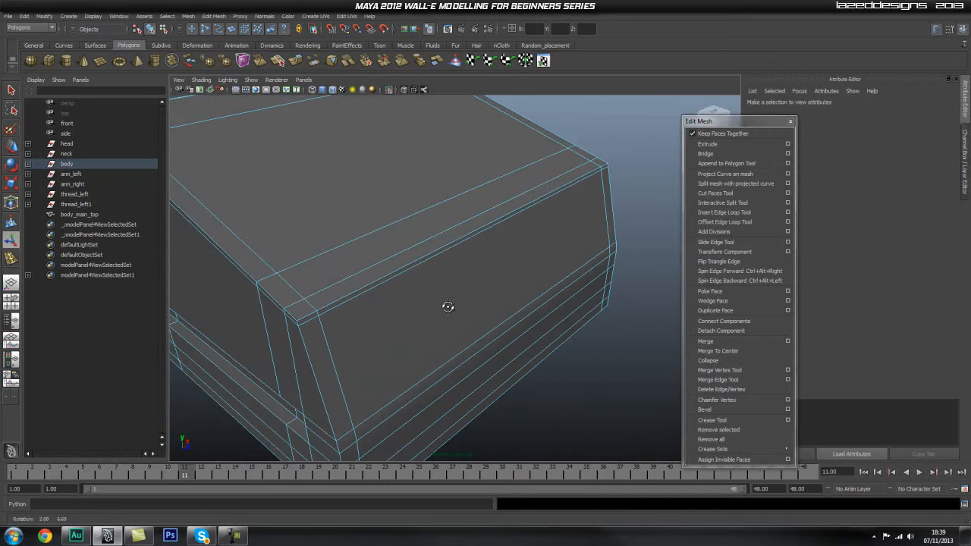
pyautogui.click(343, 281)
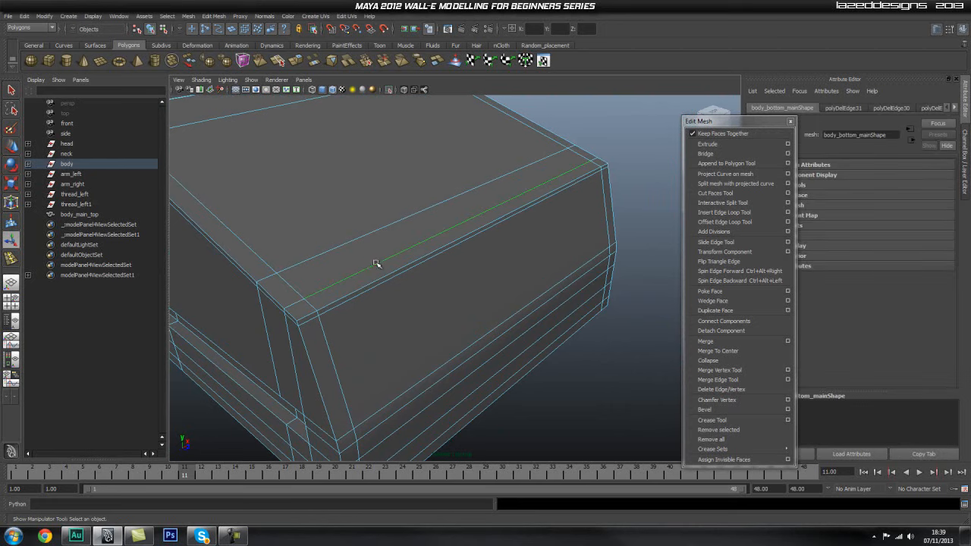
pyautogui.keyDown('alt'); pyautogui.moveTo(394, 327); pyautogui.dragTo(401, 293); pyautogui.keyUp('alt')
pyautogui.moveTo(427, 293); pyautogui.dragTo(427, 314, button='right')
pyautogui.click(361, 271)
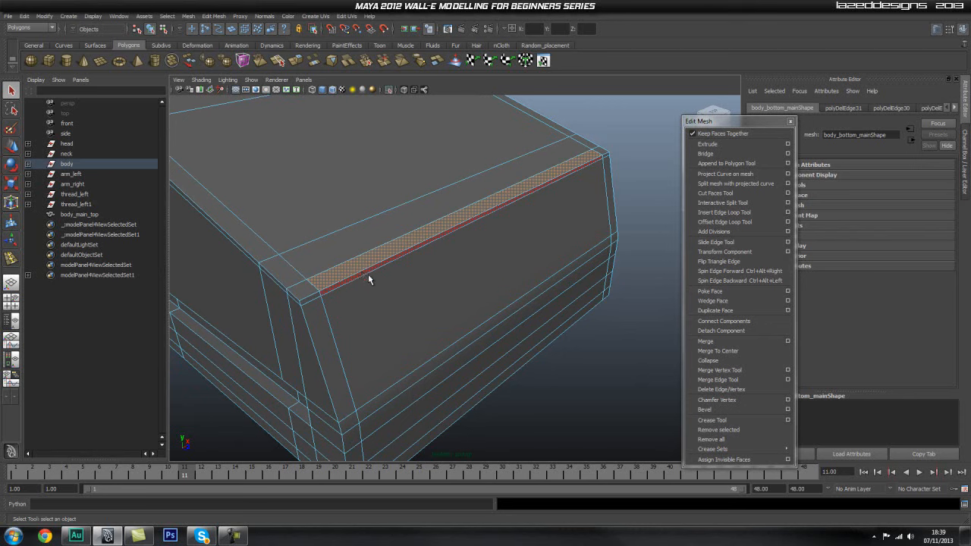
pyautogui.keyDown('shift'); pyautogui.click(368, 274); pyautogui.keyUp('shift')
pyautogui.keyDown('shift'); pyautogui.click(409, 313); pyautogui.keyUp('shift')
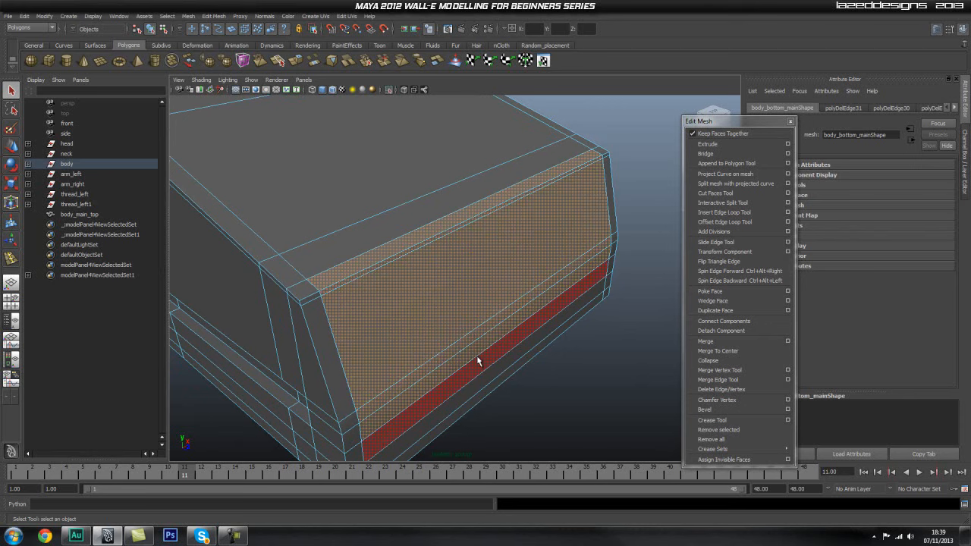
pyautogui.keyDown('shift'); pyautogui.click(494, 361); pyautogui.keyUp('shift')
pyautogui.keyDown('alt'); pyautogui.moveTo(521, 372); pyautogui.dragTo(564, 354); pyautogui.keyUp('alt')
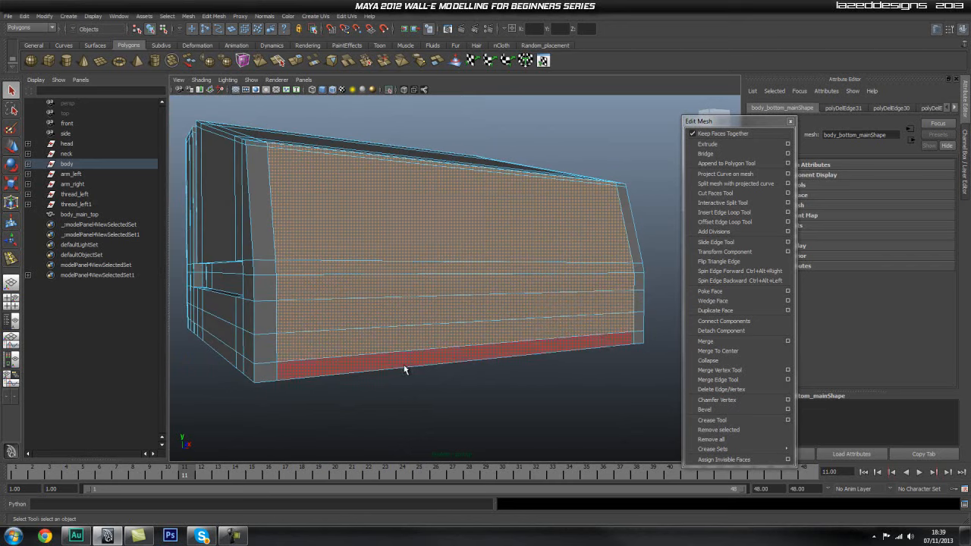
pyautogui.press('Delete')
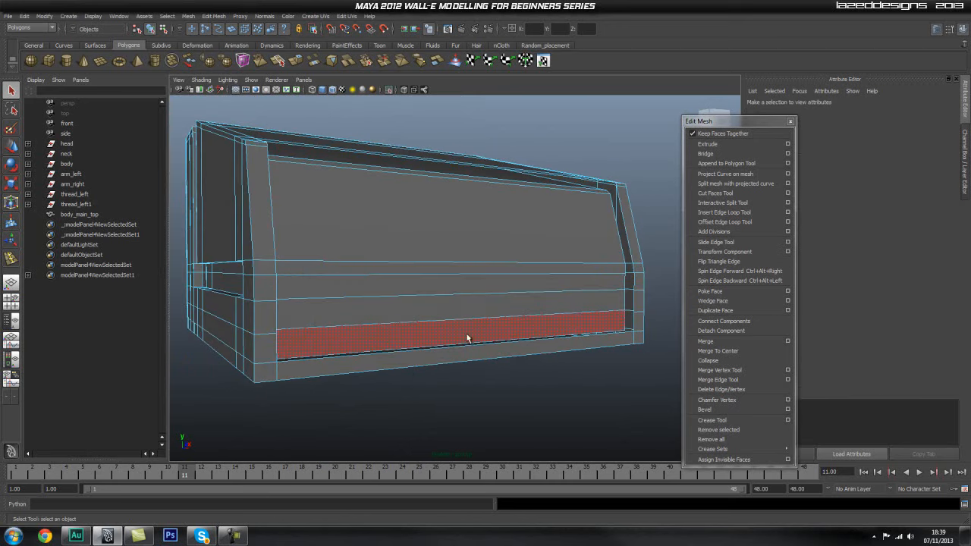
# Step: Leave face editing and reselect the lower body mesh as a whole object
pyautogui.keyDown('alt'); pyautogui.moveTo(579, 320); pyautogui.dragTo(366, 314); pyautogui.keyUp('alt')
pyautogui.keyDown('alt'); pyautogui.moveTo(367, 314); pyautogui.dragTo(413, 397, button='middle'); pyautogui.keyUp('alt')
pyautogui.doubleClick(413, 398)
pyautogui.scroll(2, 366, 347)
pyautogui.keyDown('alt'); pyautogui.moveTo(366, 347); pyautogui.dragTo(397, 349); pyautogui.keyUp('alt')
pyautogui.press('1')
pyautogui.moveTo(295, 305); pyautogui.dragTo(343, 294, button='right')
pyautogui.click(181, 131)
pyautogui.click(351, 320)
# Step: Delete the redundant edge running along the inner wall's top rim inside the new opening
pyautogui.keyDown('alt'); pyautogui.moveTo(312, 310); pyautogui.dragTo(373, 271, button='middle'); pyautogui.keyUp('alt')
pyautogui.keyDown('alt'); pyautogui.moveTo(373, 271); pyautogui.dragTo(430, 279); pyautogui.keyUp('alt')
pyautogui.keyDown('alt'); pyautogui.moveTo(370, 271); pyautogui.dragTo(405, 282); pyautogui.keyUp('alt')
pyautogui.keyDown('alt'); pyautogui.moveTo(424, 290); pyautogui.dragTo(404, 217, button='middle'); pyautogui.keyUp('alt')
pyautogui.keyDown('alt'); pyautogui.moveTo(404, 218); pyautogui.dragTo(451, 279); pyautogui.keyUp('alt')
pyautogui.keyDown('alt'); pyautogui.moveTo(353, 240); pyautogui.dragTo(412, 306); pyautogui.keyUp('alt')
pyautogui.rightClick(403, 210)
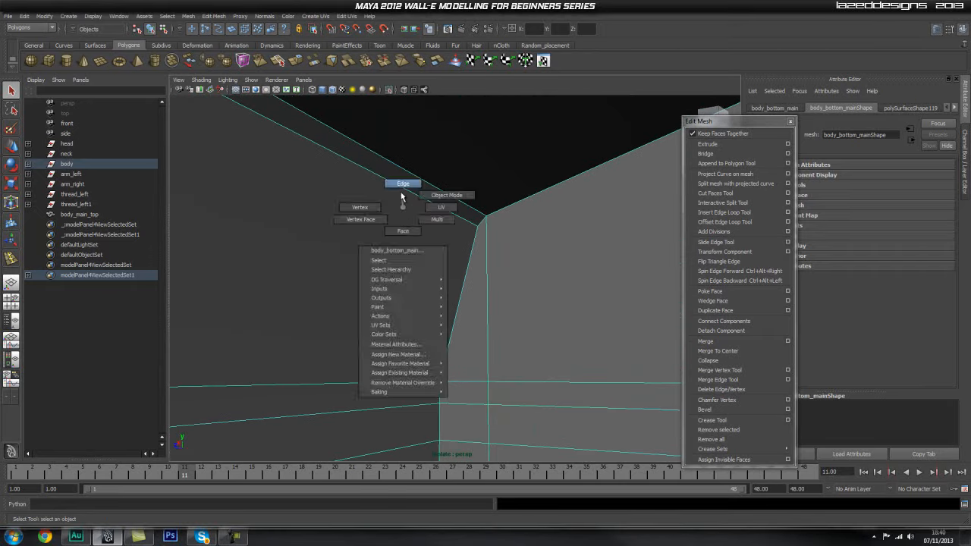
pyautogui.moveTo(403, 210); pyautogui.dragTo(405, 187, button='right')
pyautogui.click(406, 190)
pyautogui.keyDown('alt'); pyautogui.moveTo(387, 270); pyautogui.dragTo(183, 270); pyautogui.keyUp('alt')
pyautogui.click(234, 196)
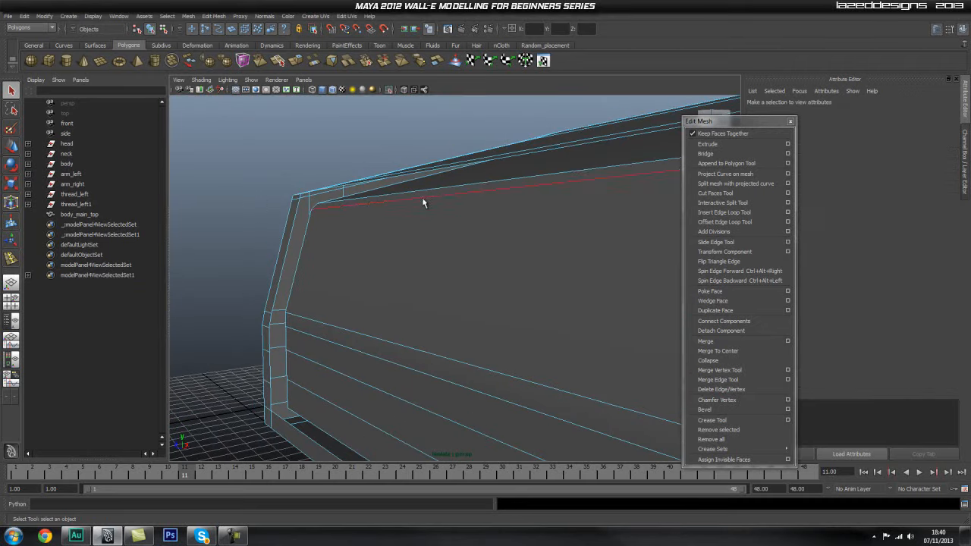
pyautogui.click(426, 198)
pyautogui.keyDown('shift'); pyautogui.moveTo(448, 253); pyautogui.dragTo(396, 266, button='right'); pyautogui.keyUp('shift')
# Step: Examine the inner wall's edges and their alignment in the wireframe side view
pyautogui.keyDown('alt'); pyautogui.moveTo(398, 270); pyautogui.dragTo(466, 313); pyautogui.keyUp('alt')
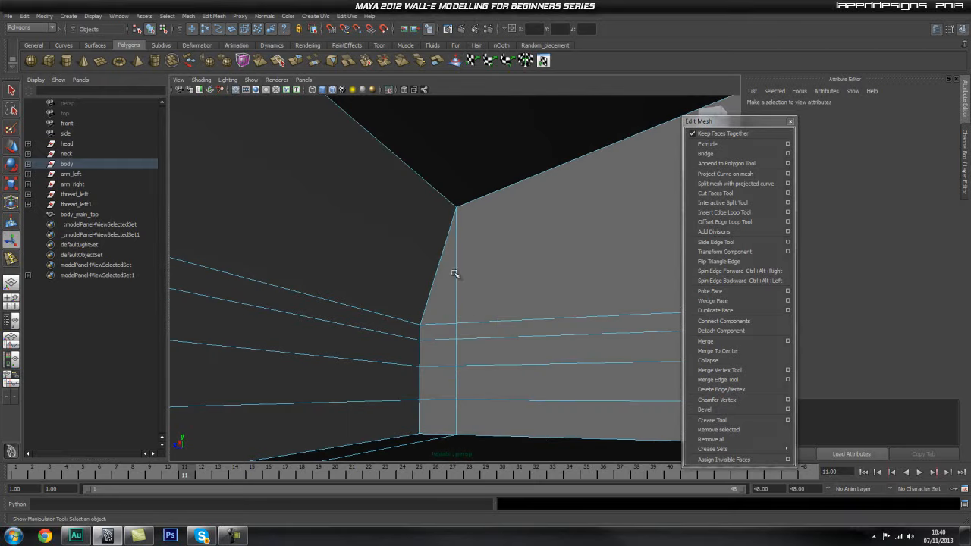
pyautogui.keyDown('alt'); pyautogui.moveTo(508, 380); pyautogui.dragTo(359, 377); pyautogui.keyUp('alt')
pyautogui.scroll(-5, 360, 377)
pyautogui.keyDown('alt'); pyautogui.moveTo(475, 338); pyautogui.dragTo(435, 347, button='middle'); pyautogui.keyUp('alt')
pyautogui.press('space')
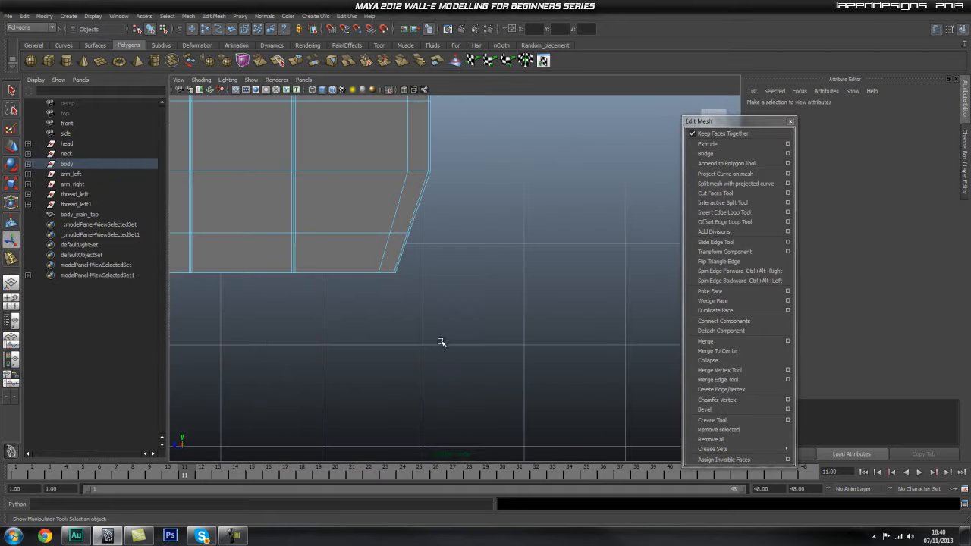
pyautogui.keyDown('alt'); pyautogui.moveTo(389, 320); pyautogui.dragTo(405, 493, button='middle'); pyautogui.keyUp('alt')
pyautogui.press('4')
pyautogui.moveTo(518, 338)
pyautogui.keyDown('alt'); pyautogui.mouseDown(button='right')
pyautogui.moveTo(407, 327)
pyautogui.moveTo(422, 326)
pyautogui.mouseUp(button='right'); pyautogui.keyUp('alt')
pyautogui.keyDown('alt'); pyautogui.moveTo(430, 293); pyautogui.dragTo(437, 334, button='middle'); pyautogui.keyUp('alt')
pyautogui.click(443, 308)
pyautogui.press('space')
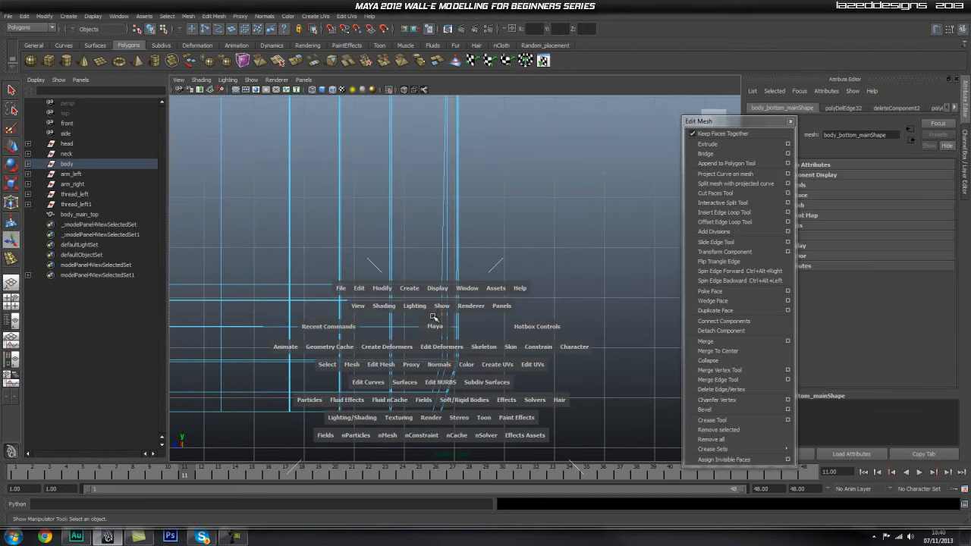
pyautogui.click(431, 308)
pyautogui.click(421, 319)
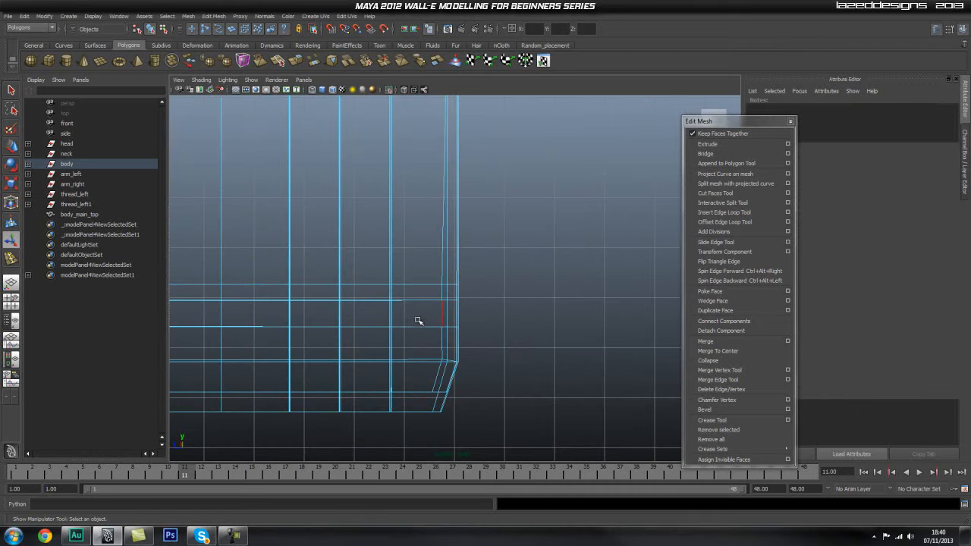
pyautogui.press('space')
# Step: Select all edges of the inner panel behind the opening, including its horizontal divisions, corner edges and border
pyautogui.keyDown('alt'); pyautogui.moveTo(421, 317); pyautogui.dragTo(523, 342); pyautogui.keyUp('alt')
pyautogui.press('5')
pyautogui.keyDown('alt'); pyautogui.moveTo(534, 342); pyautogui.dragTo(472, 365, button='middle'); pyautogui.keyUp('alt')
pyautogui.keyDown('alt'); pyautogui.moveTo(471, 365); pyautogui.dragTo(532, 323, button='right'); pyautogui.keyUp('alt')
pyautogui.moveTo(449, 352)
pyautogui.keyDown('alt'); pyautogui.mouseDown()
pyautogui.moveTo(490, 276)
pyautogui.moveTo(488, 288)
pyautogui.moveTo(521, 294)
pyautogui.moveTo(507, 292)
pyautogui.mouseUp(); pyautogui.keyUp('alt')
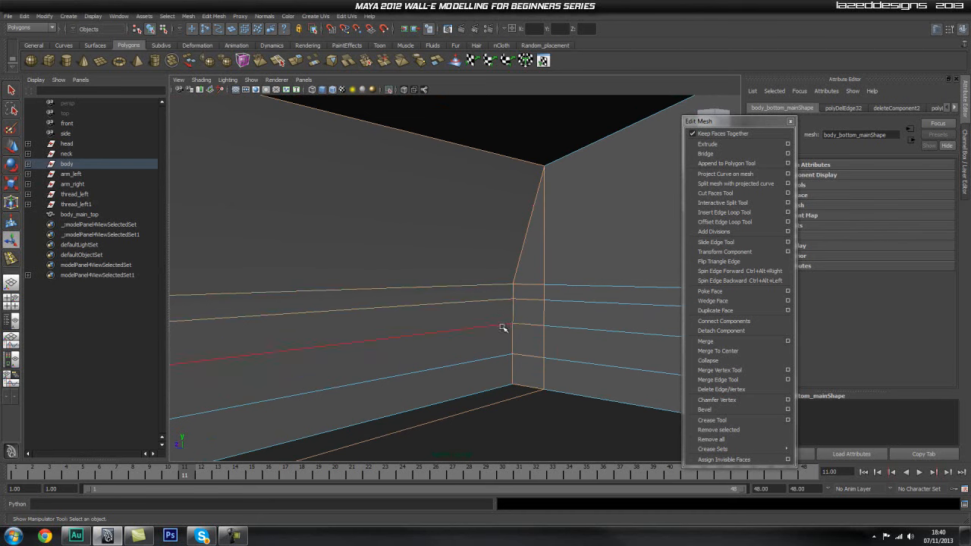
pyautogui.keyDown('alt'); pyautogui.moveTo(547, 377); pyautogui.dragTo(407, 349); pyautogui.keyUp('alt')
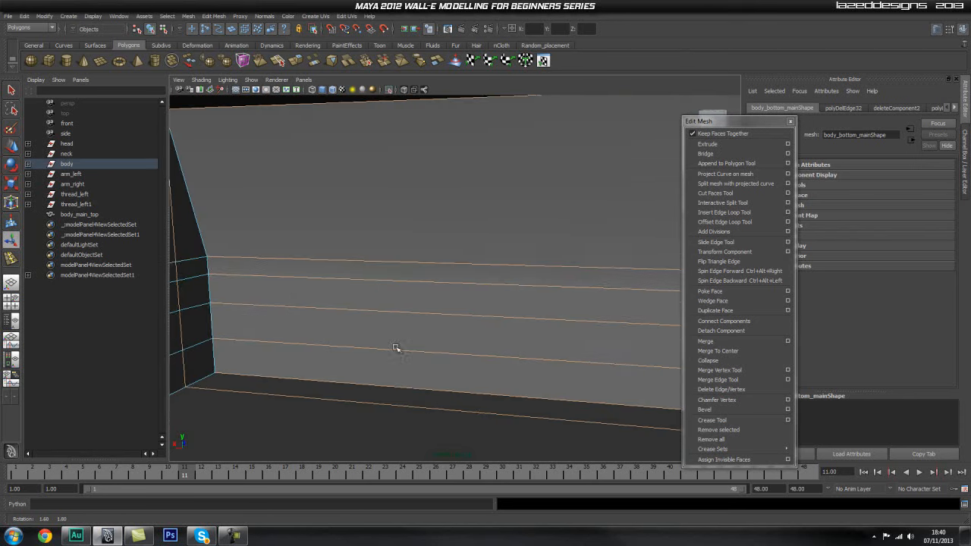
pyautogui.keyDown('alt'); pyautogui.moveTo(237, 268); pyautogui.dragTo(343, 301, button='middle'); pyautogui.keyUp('alt')
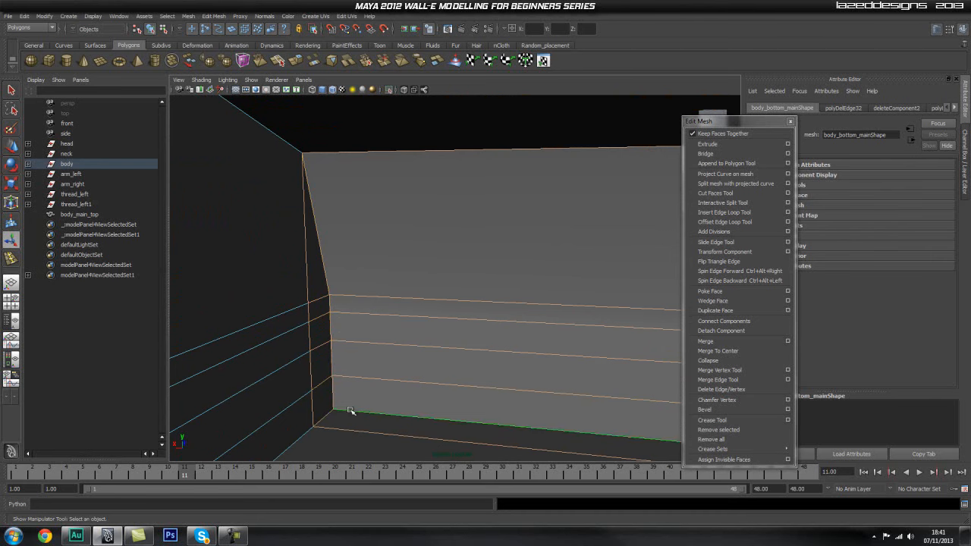
pyautogui.keyDown('alt'); pyautogui.moveTo(545, 371); pyautogui.dragTo(479, 359); pyautogui.keyUp('alt')
pyautogui.keyDown('alt'); pyautogui.moveTo(519, 321); pyautogui.dragTo(458, 337); pyautogui.keyUp('alt')
pyautogui.rightClick(433, 297)
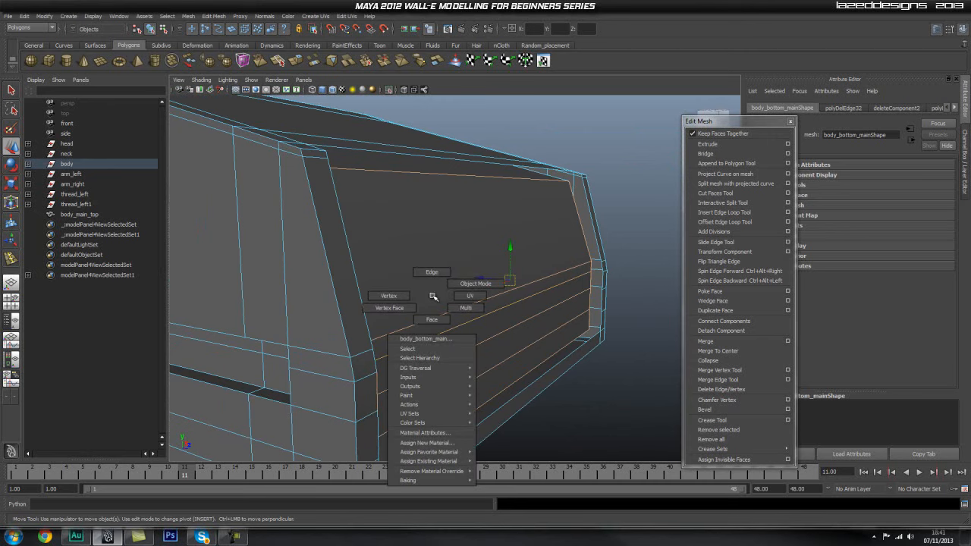
pyautogui.click(399, 297)
pyautogui.keyDown('alt'); pyautogui.moveTo(516, 304); pyautogui.dragTo(522, 338); pyautogui.keyUp('alt')
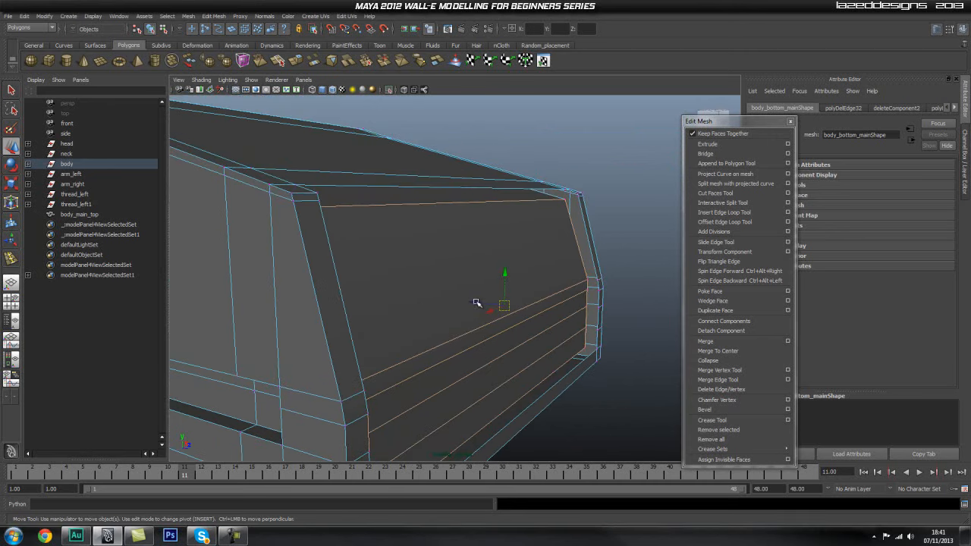
pyautogui.keyDown('alt'); pyautogui.moveTo(535, 312); pyautogui.dragTo(448, 308); pyautogui.keyUp('alt')
pyautogui.hotkey('ctrl', 'z')
# Step: Convert the inner panel's edge selection to vertices
pyautogui.keyDown('alt'); pyautogui.moveTo(285, 310); pyautogui.dragTo(506, 275, button='middle'); pyautogui.keyUp('alt')
pyautogui.keyDown('alt'); pyautogui.moveTo(429, 333); pyautogui.dragTo(369, 330, button='right'); pyautogui.keyUp('alt')
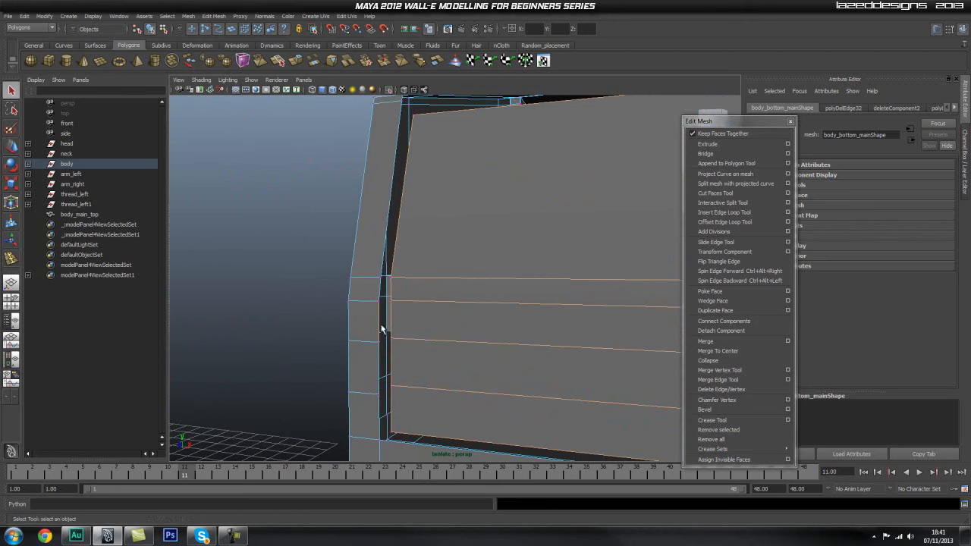
pyautogui.moveTo(371, 324); pyautogui.dragTo(365, 300, button='right')
pyautogui.moveTo(514, 340)
pyautogui.keyDown('alt'); pyautogui.mouseDown()
pyautogui.moveTo(503, 346)
pyautogui.moveTo(545, 346)
pyautogui.moveTo(499, 340)
pyautogui.mouseUp(); pyautogui.keyUp('alt')
pyautogui.keyDown('shift'); pyautogui.rightClick(498, 340); pyautogui.keyUp('shift')
pyautogui.keyDown('ctrl'); pyautogui.rightClick(500, 339); pyautogui.keyUp('ctrl')
pyautogui.click(476, 337)
pyautogui.keyDown('alt'); pyautogui.moveTo(544, 336); pyautogui.dragTo(514, 346); pyautogui.keyUp('alt')
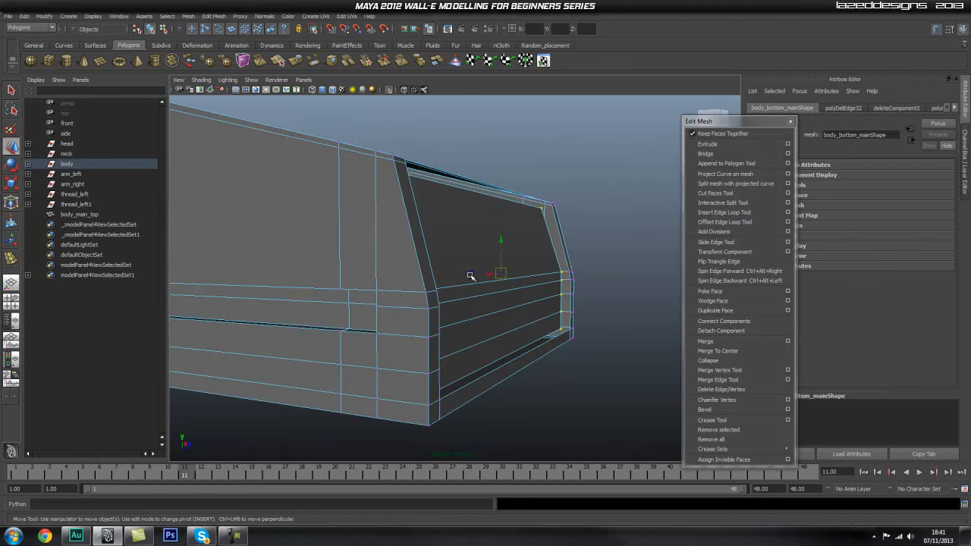
# Step: Move the inner panel's vertices back into the body along the depth axis to deepen the recess
pyautogui.moveTo(470, 276); pyautogui.dragTo(456, 278, button='middle')
pyautogui.keyDown('alt'); pyautogui.moveTo(335, 310); pyautogui.dragTo(486, 326); pyautogui.keyUp('alt')
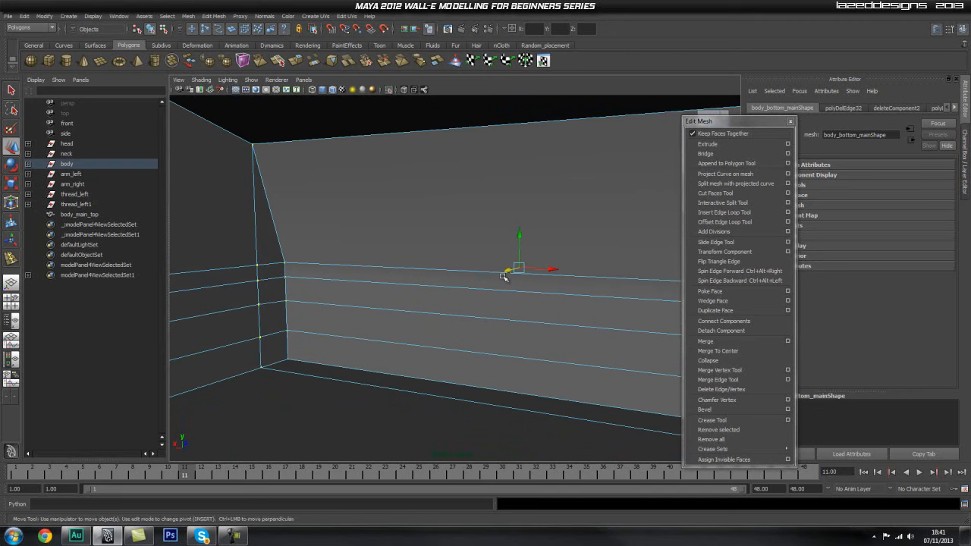
pyautogui.keyDown('alt'); pyautogui.moveTo(535, 298); pyautogui.dragTo(347, 323, button='right'); pyautogui.keyUp('alt')
pyautogui.keyDown('alt'); pyautogui.moveTo(347, 323); pyautogui.dragTo(588, 305); pyautogui.keyUp('alt')
pyautogui.scroll(1, 440, 324)
pyautogui.press('space')
pyautogui.keyDown('alt'); pyautogui.moveTo(493, 274); pyautogui.dragTo(579, 342, button='middle'); pyautogui.keyUp('alt')
pyautogui.keyDown('alt'); pyautogui.moveTo(579, 342); pyautogui.dragTo(417, 333, button='right'); pyautogui.keyUp('alt')
pyautogui.keyDown('alt'); pyautogui.moveTo(417, 333); pyautogui.dragTo(559, 316, button='middle'); pyautogui.keyUp('alt')
pyautogui.keyDown('alt'); pyautogui.moveTo(409, 318); pyautogui.dragTo(534, 315, button='right'); pyautogui.keyUp('alt')
pyautogui.keyDown('alt'); pyautogui.moveTo(346, 303); pyautogui.dragTo(491, 283, button='middle'); pyautogui.keyUp('alt')
pyautogui.keyDown('alt'); pyautogui.moveTo(357, 286); pyautogui.dragTo(437, 287, button='right'); pyautogui.keyUp('alt')
pyautogui.moveTo(436, 287)
pyautogui.keyDown('alt'); pyautogui.mouseDown(button='middle')
pyautogui.moveTo(482, 288)
pyautogui.moveTo(425, 300)
pyautogui.mouseUp(button='middle'); pyautogui.keyUp('alt')
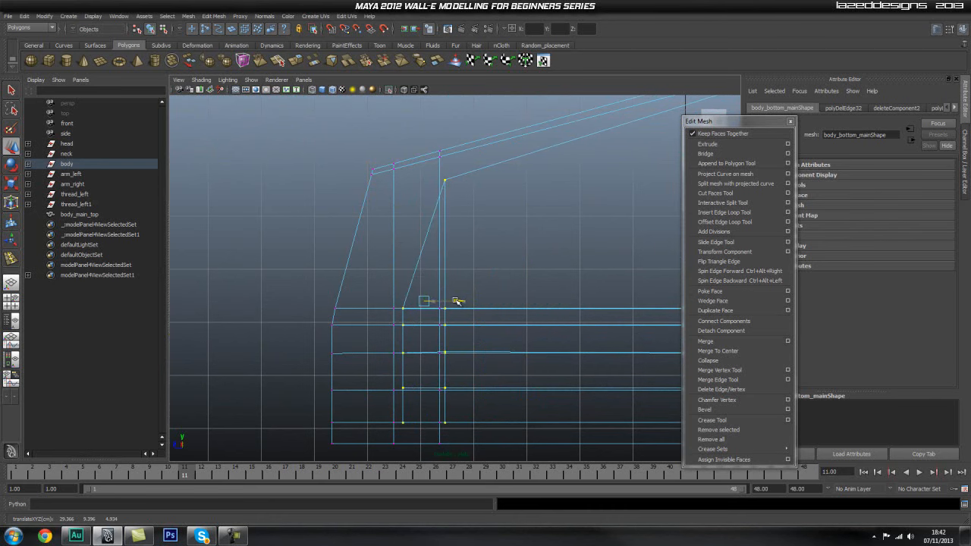
pyautogui.click(260, 253)
# Step: Examine the recess corners and the slanted side edges of the surrounding frame from several angles
pyautogui.press('space')
pyautogui.moveTo(403, 286); pyautogui.dragTo(400, 264)
pyautogui.keyDown('alt'); pyautogui.moveTo(341, 316); pyautogui.dragTo(577, 312); pyautogui.keyUp('alt')
pyautogui.scroll(4, 585, 311)
pyautogui.keyDown('alt'); pyautogui.moveTo(585, 312); pyautogui.dragTo(479, 306, button='middle'); pyautogui.keyUp('alt')
pyautogui.keyDown('alt'); pyautogui.moveTo(478, 305); pyautogui.dragTo(451, 280); pyautogui.keyUp('alt')
pyautogui.keyDown('alt'); pyautogui.moveTo(480, 259); pyautogui.dragTo(418, 274); pyautogui.keyUp('alt')
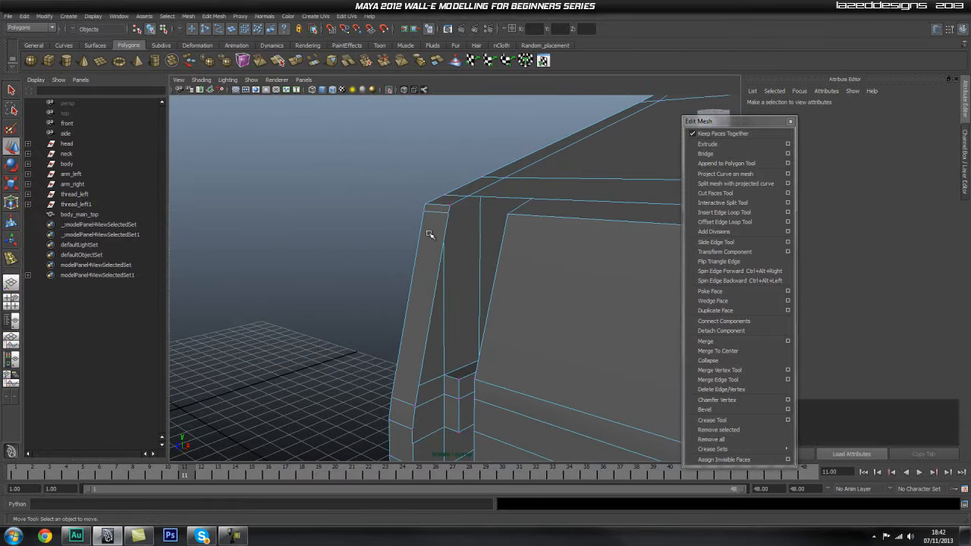
pyautogui.keyDown('alt'); pyautogui.moveTo(538, 254); pyautogui.dragTo(558, 231); pyautogui.keyUp('alt')
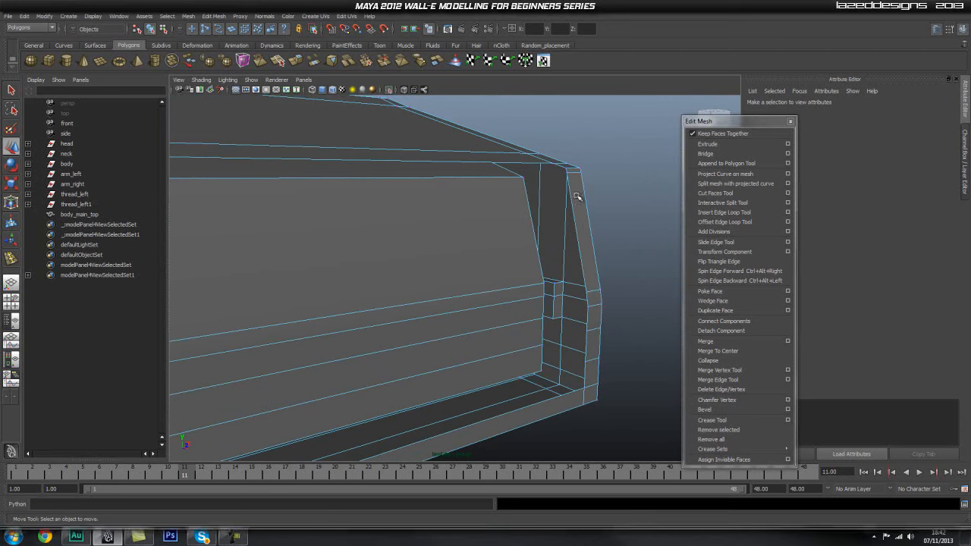
pyautogui.click(574, 214)
pyautogui.press('f')
pyautogui.keyDown('alt'); pyautogui.moveTo(550, 234); pyautogui.dragTo(465, 251); pyautogui.keyUp('alt')
pyautogui.keyDown('alt'); pyautogui.moveTo(573, 254); pyautogui.dragTo(478, 247); pyautogui.keyUp('alt')
pyautogui.keyDown('alt'); pyautogui.moveTo(526, 178); pyautogui.dragTo(560, 271); pyautogui.keyUp('alt')
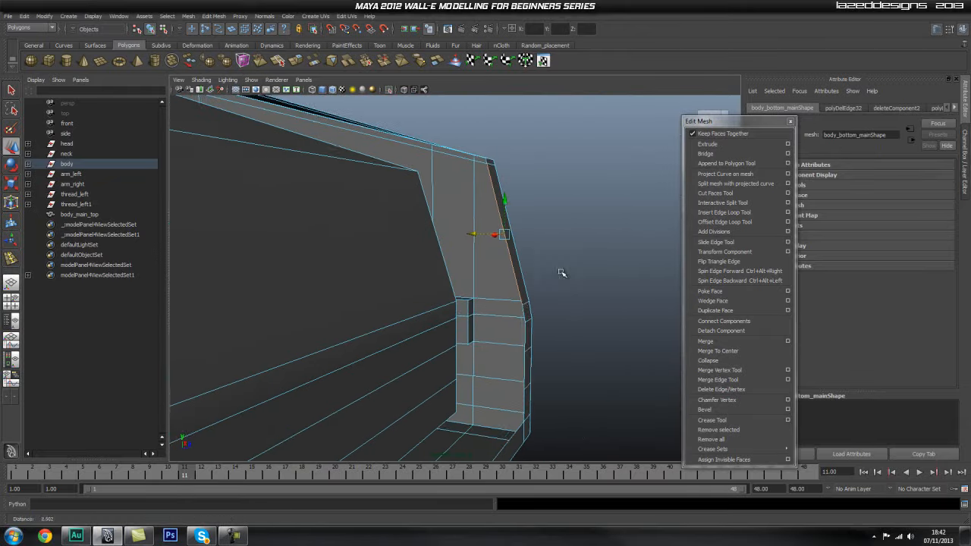
pyautogui.keyDown('alt'); pyautogui.moveTo(559, 271); pyautogui.dragTo(187, 271, button='right'); pyautogui.keyUp('alt')
pyautogui.keyDown('alt'); pyautogui.moveTo(187, 270); pyautogui.dragTo(390, 286); pyautogui.keyUp('alt')
# Step: Insert a vertical edge loop through the middle of the lower body, using Multiple edge loops with Use Equal Multiplier
pyautogui.press('space')
pyautogui.keyDown('alt'); pyautogui.moveTo(440, 280); pyautogui.dragTo(410, 230, button='right'); pyautogui.keyUp('alt')
pyautogui.keyDown('alt'); pyautogui.moveTo(409, 230); pyautogui.dragTo(494, 176, button='middle'); pyautogui.keyUp('alt')
pyautogui.keyDown('alt'); pyautogui.moveTo(493, 176); pyautogui.dragTo(475, 230, button='right'); pyautogui.keyUp('alt')
pyautogui.press('q')
pyautogui.moveTo(425, 271); pyautogui.dragTo(455, 246, button='right')
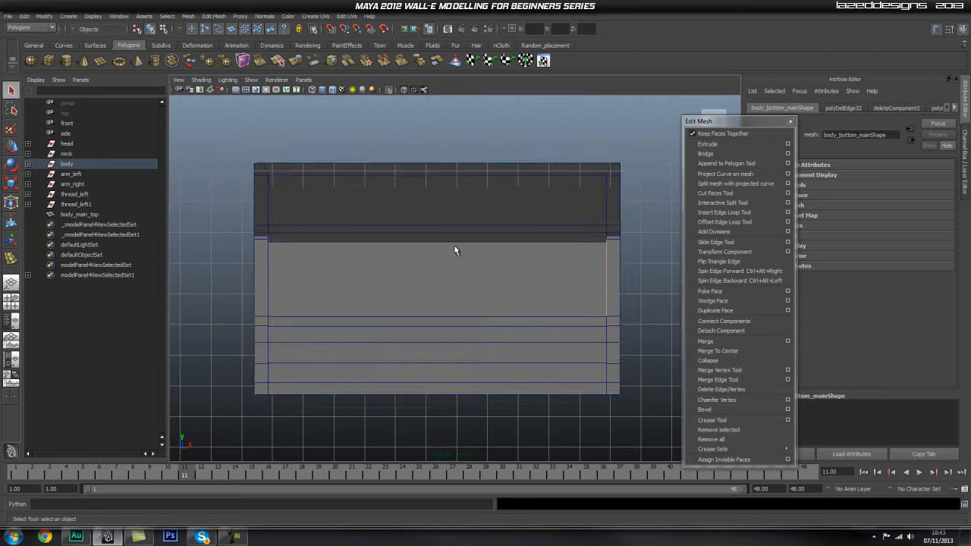
pyautogui.keyDown('alt'); pyautogui.moveTo(481, 197); pyautogui.dragTo(479, 229, button='middle'); pyautogui.keyUp('alt')
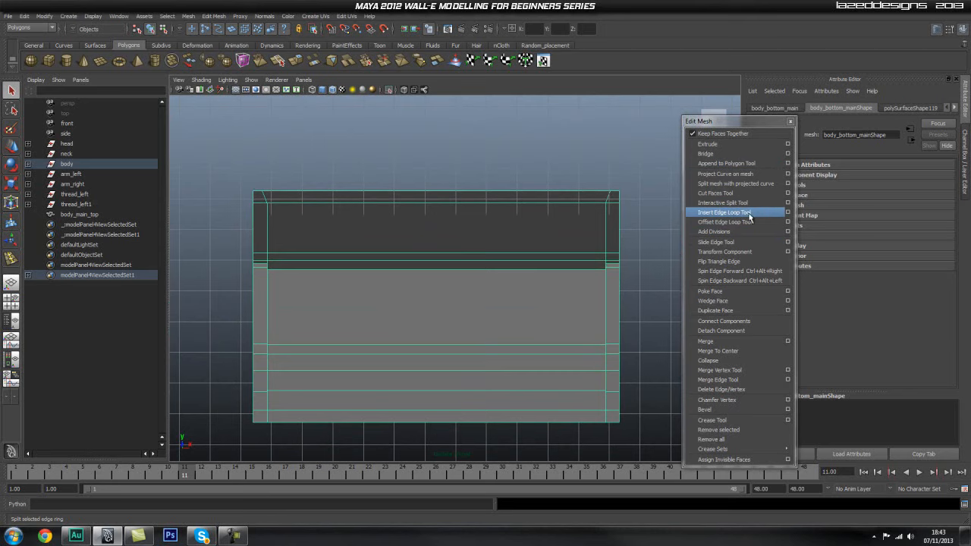
pyautogui.click(789, 213)
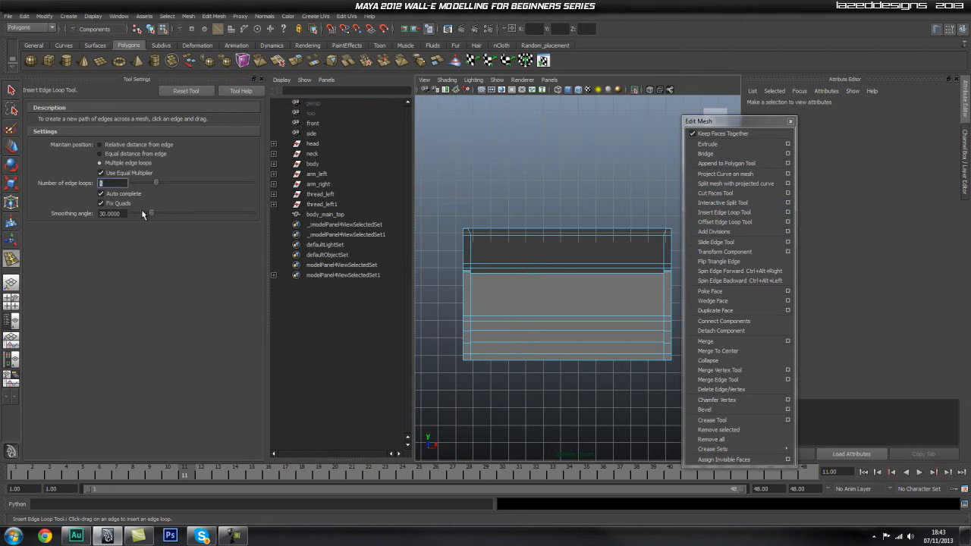
pyautogui.click(564, 243)
# Step: Delete all faces on the left half of the lower body, up to the centre edge loop in the front view
pyautogui.moveTo(512, 301); pyautogui.dragTo(512, 275, button='right')
pyautogui.press('q')
pyautogui.moveTo(439, 225); pyautogui.dragTo(544, 431)
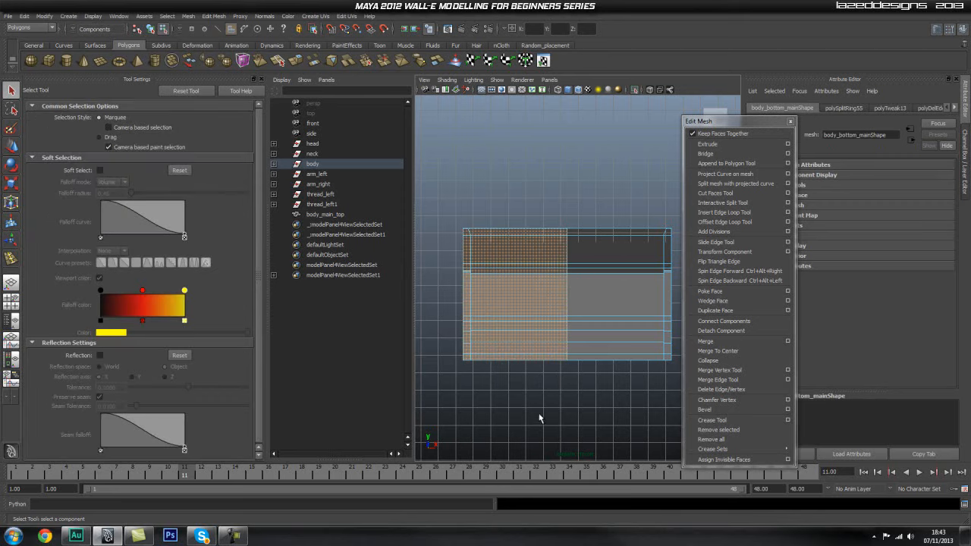
pyautogui.press('Delete')
pyautogui.click(259, 79)
# Step: Select the remaining half of the lower body and set the Insert Edge Loop Tool to Relative distance from edge
pyautogui.press('space')
pyautogui.moveTo(515, 307); pyautogui.dragTo(456, 281)
pyautogui.moveTo(478, 273); pyautogui.dragTo(423, 315, button='right')
pyautogui.click(407, 338)
pyautogui.keyDown('alt'); pyautogui.moveTo(410, 338); pyautogui.dragTo(531, 345); pyautogui.keyUp('alt')
pyautogui.keyDown('alt'); pyautogui.moveTo(391, 361); pyautogui.dragTo(682, 331, button='right'); pyautogui.keyUp('alt')
pyautogui.keyDown('alt'); pyautogui.moveTo(607, 341); pyautogui.dragTo(505, 368); pyautogui.keyUp('alt')
pyautogui.keyDown('alt'); pyautogui.moveTo(505, 367); pyautogui.dragTo(397, 229, button='middle'); pyautogui.keyUp('alt')
pyautogui.keyDown('alt'); pyautogui.moveTo(397, 233); pyautogui.dragTo(466, 314); pyautogui.keyUp('alt')
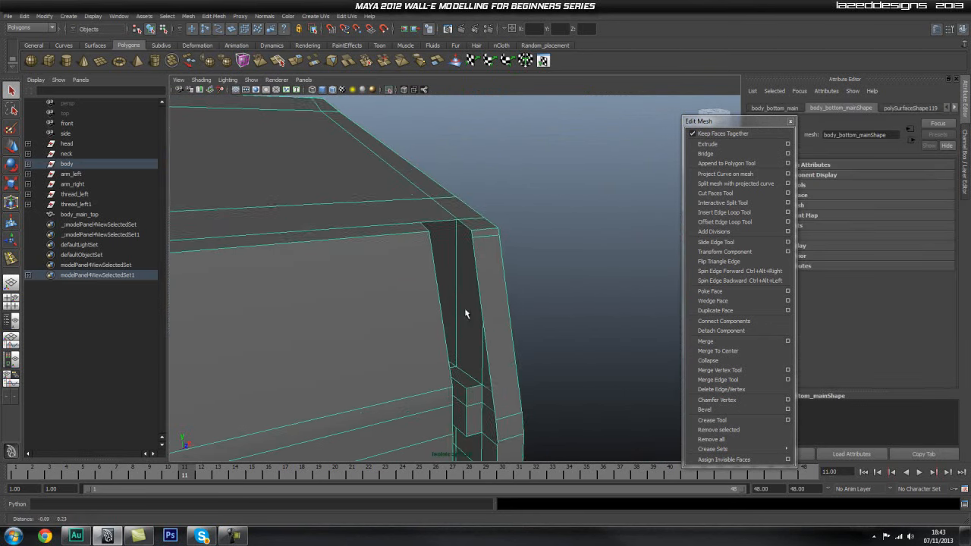
pyautogui.click(788, 213)
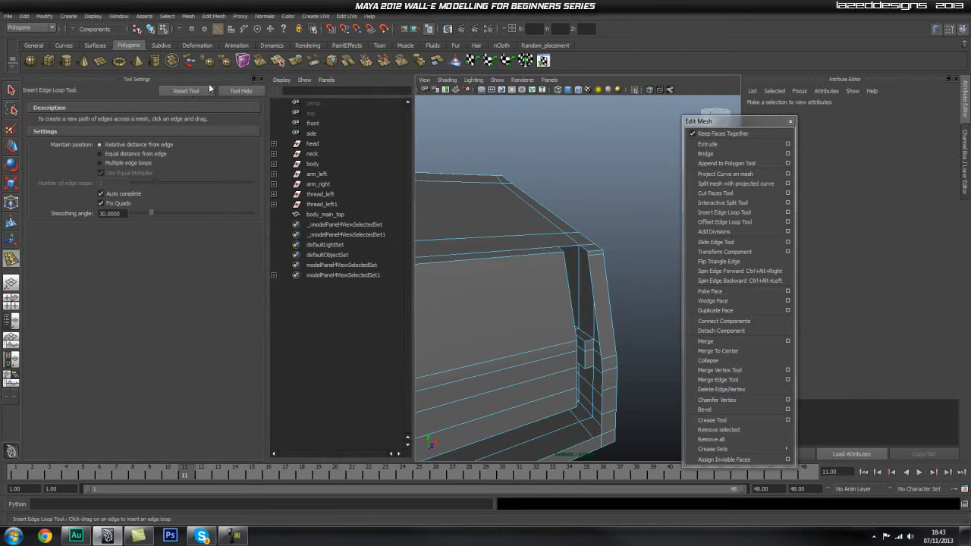
pyautogui.click(262, 79)
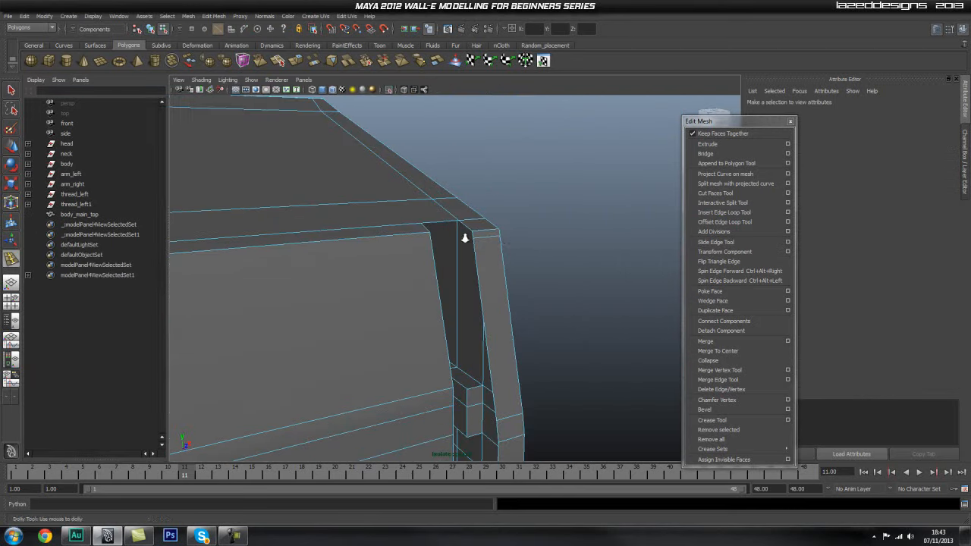
# Step: Move the floating Edit Mesh menu aside and turn off isolate select for the viewport
pyautogui.keyDown('alt'); pyautogui.moveTo(491, 281); pyautogui.dragTo(522, 212); pyautogui.keyUp('alt')
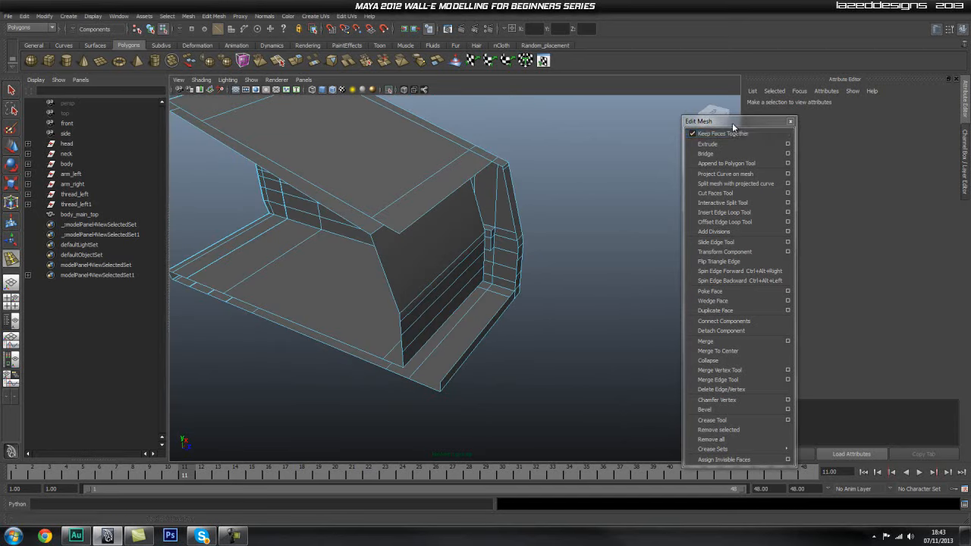
pyautogui.moveTo(732, 123); pyautogui.dragTo(650, 122)
pyautogui.click(389, 89)
pyautogui.keyDown('alt'); pyautogui.moveTo(501, 252); pyautogui.dragTo(524, 213); pyautogui.keyUp('alt')
pyautogui.keyDown('alt'); pyautogui.moveTo(524, 213); pyautogui.dragTo(518, 280, button='middle'); pyautogui.keyUp('alt')
pyautogui.keyDown('alt'); pyautogui.moveTo(518, 280); pyautogui.dragTo(553, 280, button='right'); pyautogui.keyUp('alt')
pyautogui.keyDown('alt'); pyautogui.moveTo(553, 280); pyautogui.dragTo(558, 218); pyautogui.keyUp('alt')
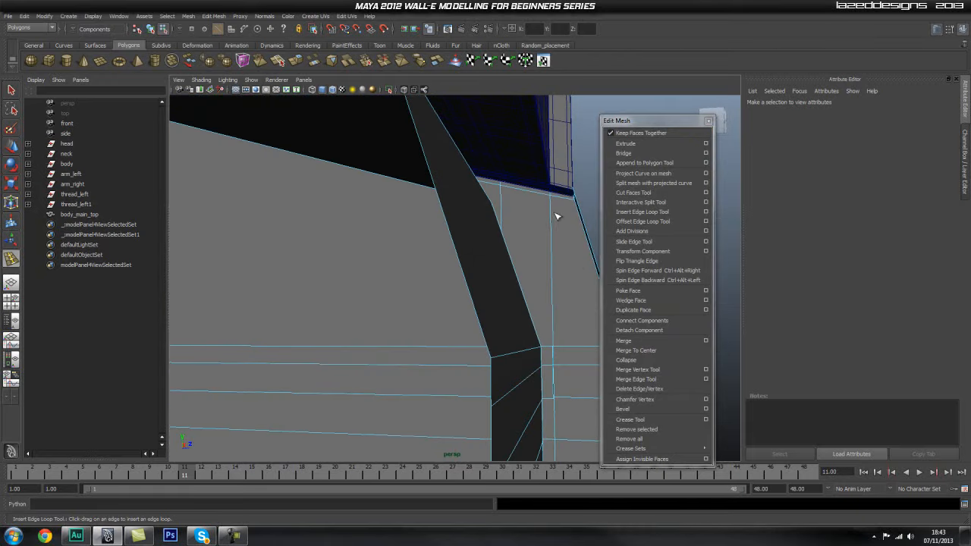
pyautogui.keyDown('alt'); pyautogui.moveTo(556, 221); pyautogui.dragTo(529, 104, button='middle'); pyautogui.keyUp('alt')
pyautogui.keyDown('alt'); pyautogui.moveTo(505, 269); pyautogui.dragTo(514, 247, button='middle'); pyautogui.keyUp('alt')
pyautogui.keyDown('alt'); pyautogui.moveTo(545, 291); pyautogui.dragTo(549, 297); pyautogui.keyUp('alt')
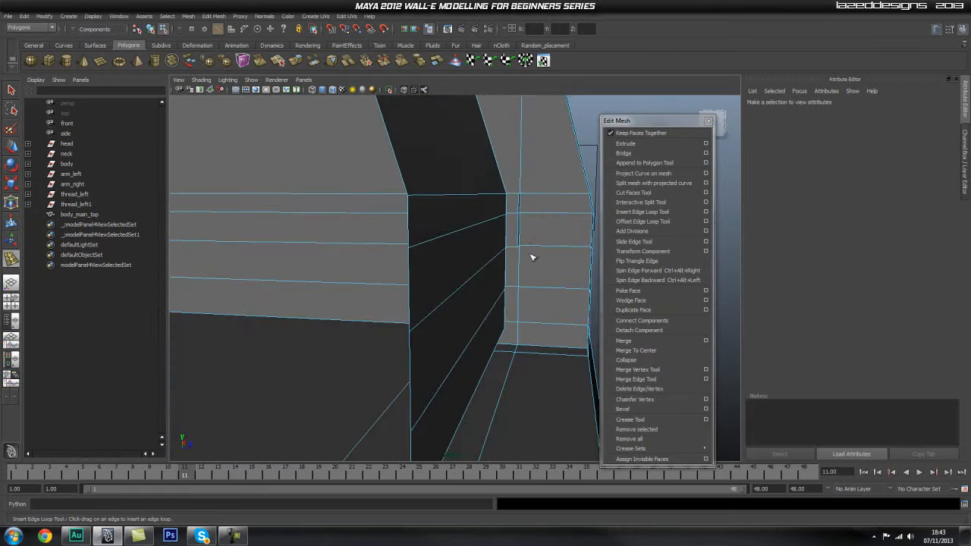
# Step: Examine how the lower body's end corner meets the upper body, using X-ray shading
pyautogui.click(521, 163)
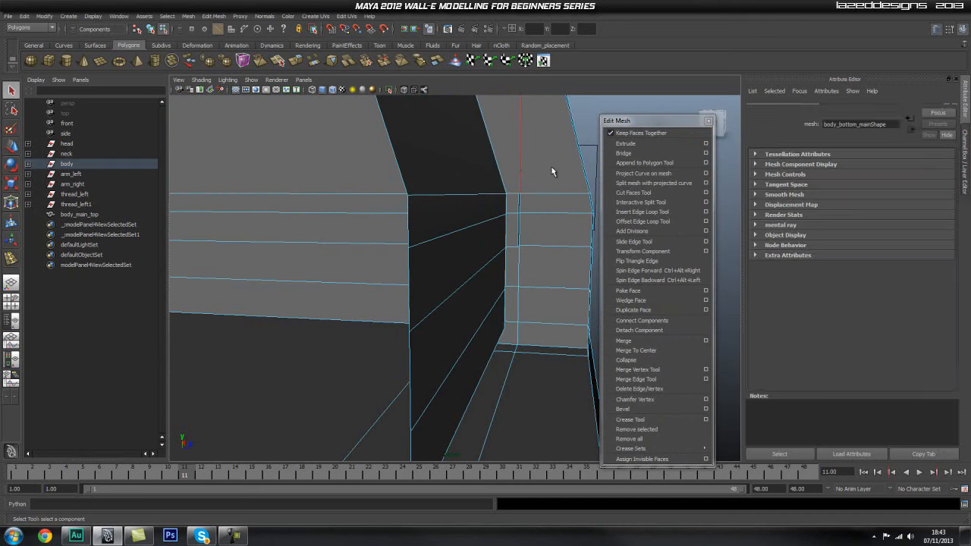
pyautogui.keyDown('alt'); pyautogui.moveTo(553, 162); pyautogui.dragTo(490, 349); pyautogui.keyUp('alt')
pyautogui.keyDown('alt'); pyautogui.moveTo(490, 349); pyautogui.dragTo(650, 314, button='right'); pyautogui.keyUp('alt')
pyautogui.moveTo(510, 311)
pyautogui.keyDown('alt'); pyautogui.mouseDown()
pyautogui.moveTo(475, 314)
pyautogui.moveTo(481, 305)
pyautogui.moveTo(497, 322)
pyautogui.mouseUp(); pyautogui.keyUp('alt')
pyautogui.keyDown('alt'); pyautogui.moveTo(410, 90); pyautogui.dragTo(505, 244); pyautogui.keyUp('alt')
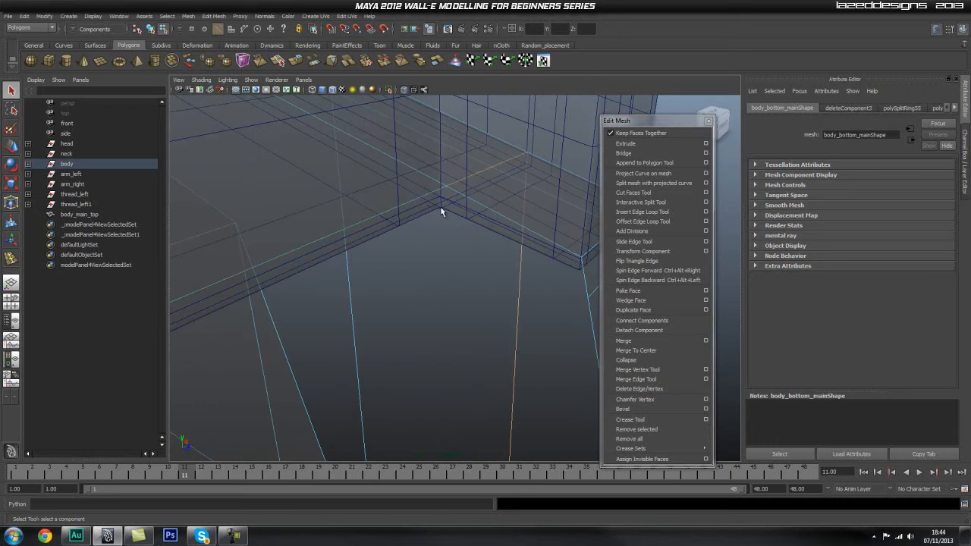
pyautogui.keyDown('alt'); pyautogui.moveTo(423, 201); pyautogui.dragTo(507, 225); pyautogui.keyUp('alt')
pyautogui.moveTo(540, 267); pyautogui.dragTo(551, 256, button='right')
pyautogui.click(494, 252)
pyautogui.keyDown('alt'); pyautogui.moveTo(494, 256); pyautogui.dragTo(505, 353); pyautogui.keyUp('alt')
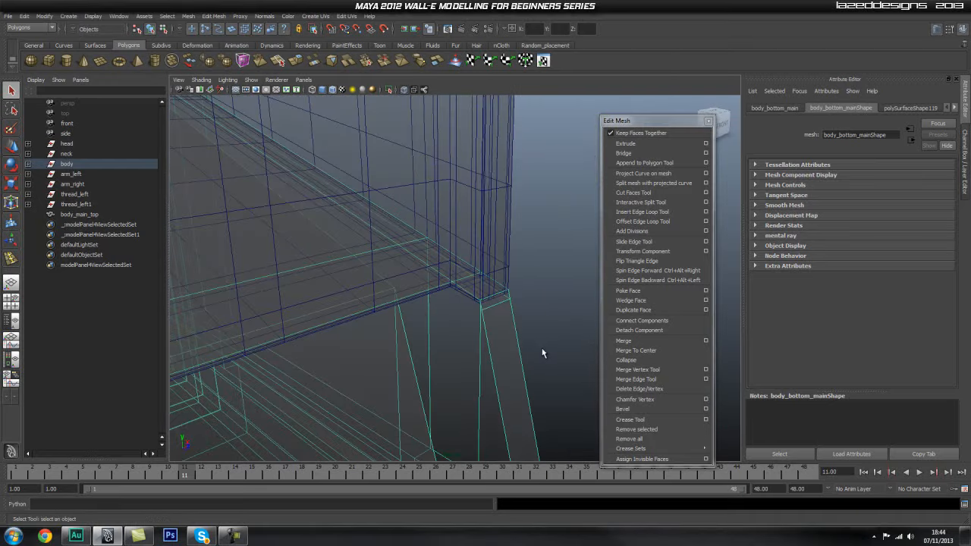
# Step: Turn off X-ray shading, select the lower body and isolate it in the viewport
pyautogui.click(475, 225)
pyautogui.click(407, 90)
pyautogui.click(556, 304)
pyautogui.keyDown('alt'); pyautogui.moveTo(556, 307); pyautogui.dragTo(452, 323); pyautogui.keyUp('alt')
pyautogui.click(452, 322)
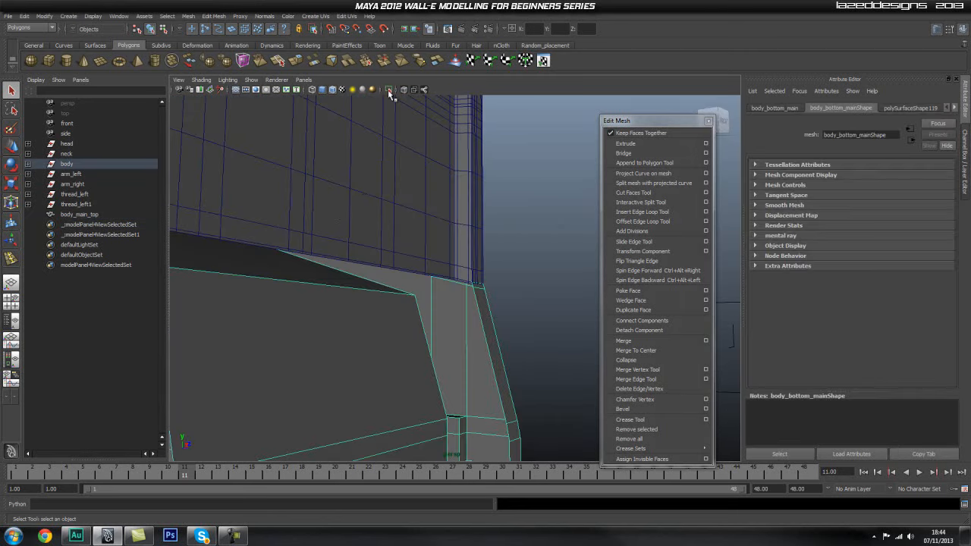
pyautogui.click(388, 90)
# Step: Extrude the short top edge beside the lower body's end opening straight down to form an inner side wall
pyautogui.keyDown('alt'); pyautogui.moveTo(516, 238); pyautogui.dragTo(353, 289); pyautogui.keyUp('alt')
pyautogui.keyDown('alt'); pyautogui.moveTo(354, 288); pyautogui.dragTo(481, 286, button='middle'); pyautogui.keyUp('alt')
pyautogui.keyDown('alt'); pyautogui.moveTo(482, 286); pyautogui.dragTo(440, 190); pyautogui.keyUp('alt')
pyautogui.keyDown('alt'); pyautogui.moveTo(440, 190); pyautogui.dragTo(450, 136, button='middle'); pyautogui.keyUp('alt')
pyautogui.keyDown('alt'); pyautogui.moveTo(451, 137); pyautogui.dragTo(393, 238, button='right'); pyautogui.keyUp('alt')
pyautogui.keyDown('alt'); pyautogui.moveTo(393, 239); pyautogui.dragTo(474, 275); pyautogui.keyUp('alt')
pyautogui.moveTo(401, 164); pyautogui.dragTo(402, 123, button='right')
pyautogui.click(430, 185)
pyautogui.keyDown('alt'); pyautogui.moveTo(430, 186); pyautogui.dragTo(580, 193); pyautogui.keyUp('alt')
pyautogui.click(665, 163)
pyautogui.click(652, 142)
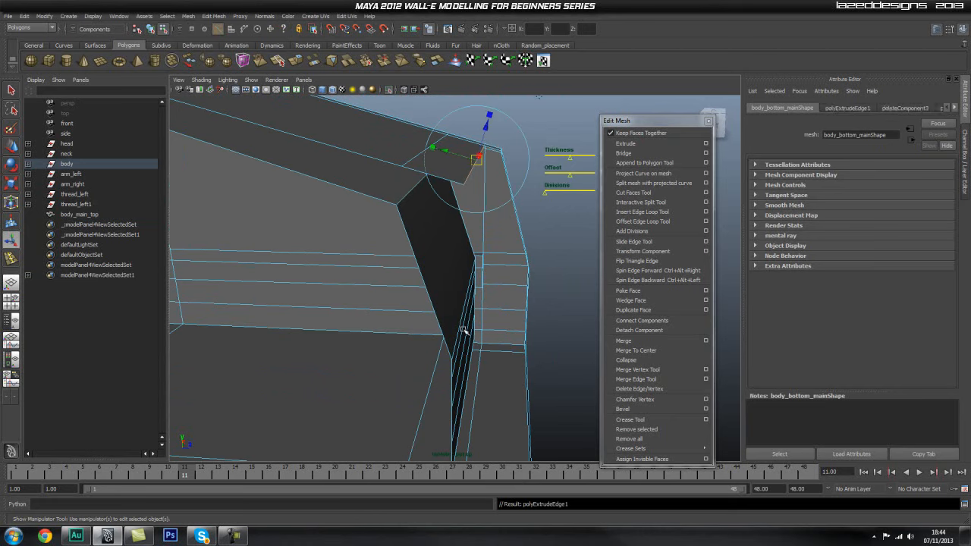
pyautogui.keyDown('alt'); pyautogui.moveTo(559, 142); pyautogui.dragTo(534, 135); pyautogui.keyUp('alt')
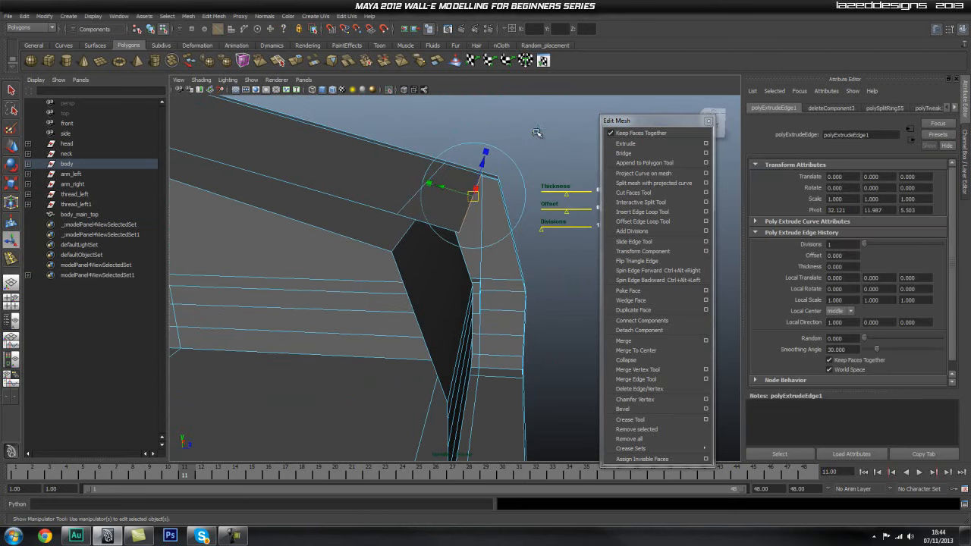
pyautogui.moveTo(472, 173); pyautogui.dragTo(470, 314)
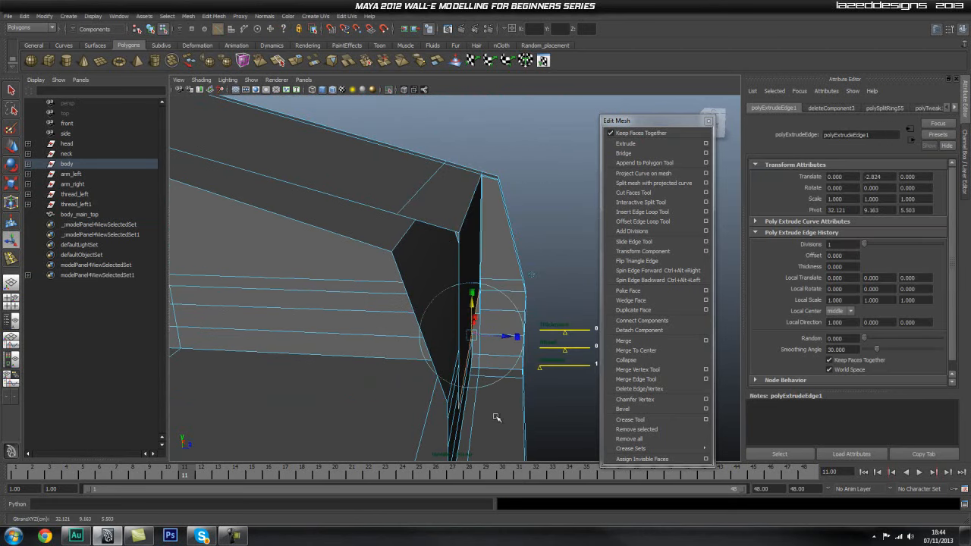
# Step: Lower the extruded wall edge to about -4.48 in Y, comparing it with the base in the X-ray side view
pyautogui.keyDown('alt'); pyautogui.moveTo(470, 314); pyautogui.dragTo(478, 134, button='middle'); pyautogui.keyUp('alt')
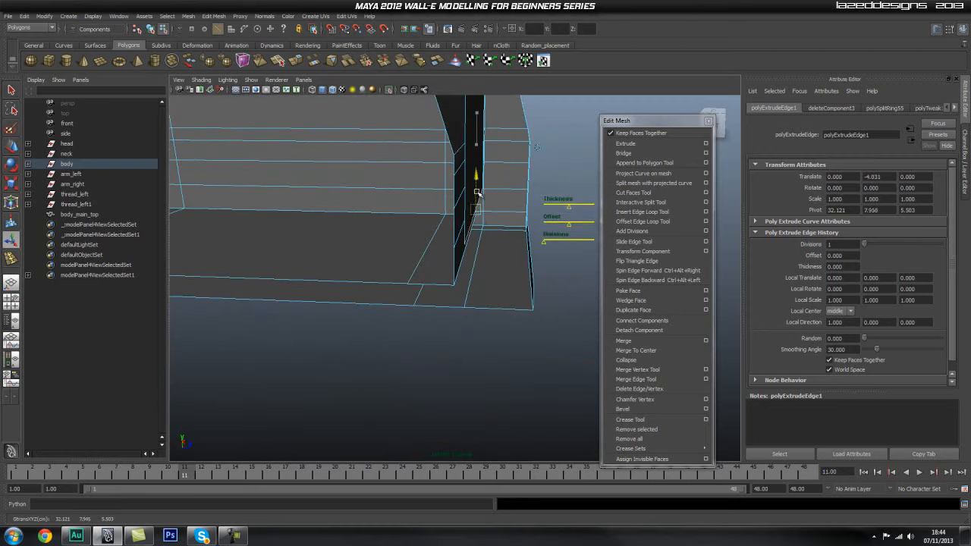
pyautogui.press('space')
pyautogui.moveTo(516, 228); pyautogui.dragTo(567, 228)
pyautogui.scroll(1, 350, 319)
pyautogui.keyDown('alt'); pyautogui.moveTo(351, 319); pyautogui.dragTo(414, 239, button='middle'); pyautogui.keyUp('alt')
pyautogui.click(405, 89)
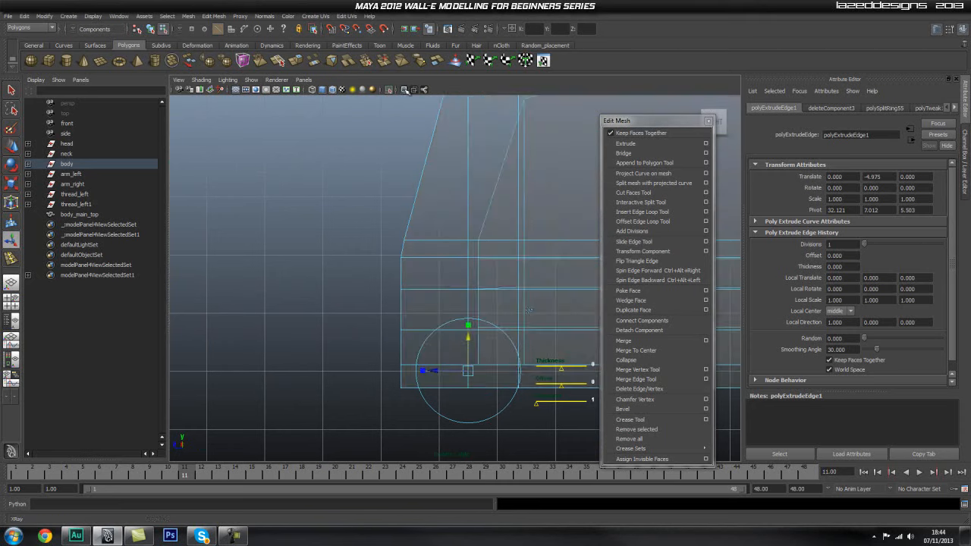
pyautogui.scroll(2, 463, 314)
pyautogui.keyDown('alt'); pyautogui.moveTo(464, 314); pyautogui.dragTo(461, 252, button='middle'); pyautogui.keyUp('alt')
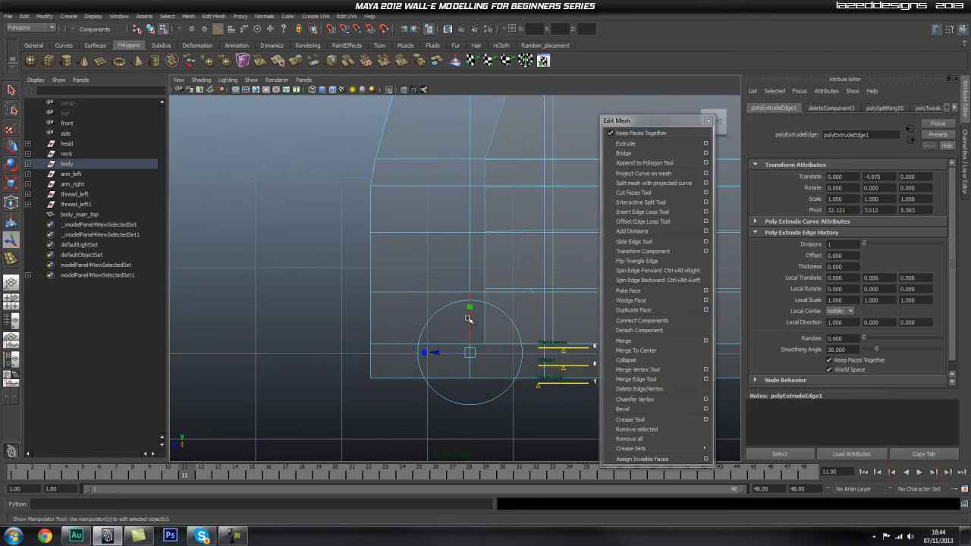
pyautogui.press('w')
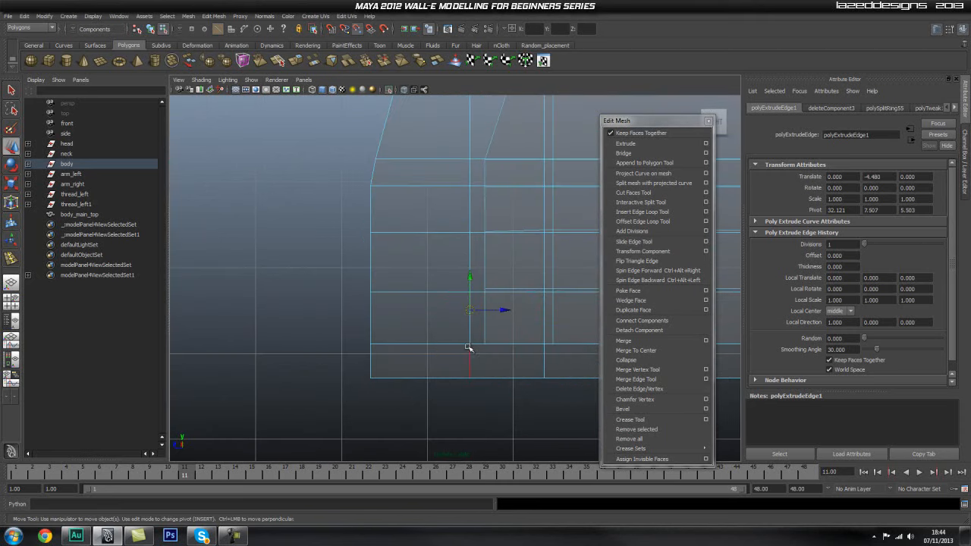
# Step: Move the wall's bottom edge down to the height of the base's outer lip in perspective and turn off X-ray shading
pyautogui.press('space')
pyautogui.moveTo(453, 337); pyautogui.dragTo(451, 312)
pyautogui.keyDown('alt'); pyautogui.moveTo(409, 362); pyautogui.dragTo(386, 359); pyautogui.keyUp('alt')
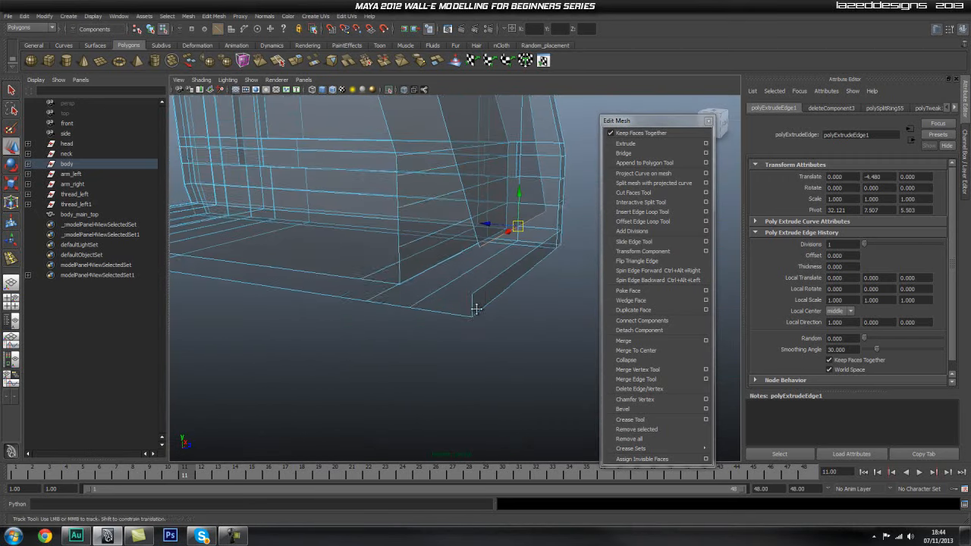
pyautogui.keyDown('alt'); pyautogui.moveTo(486, 293); pyautogui.dragTo(455, 329, button='middle'); pyautogui.keyUp('alt')
pyautogui.hotkey('ctrl', 'z')
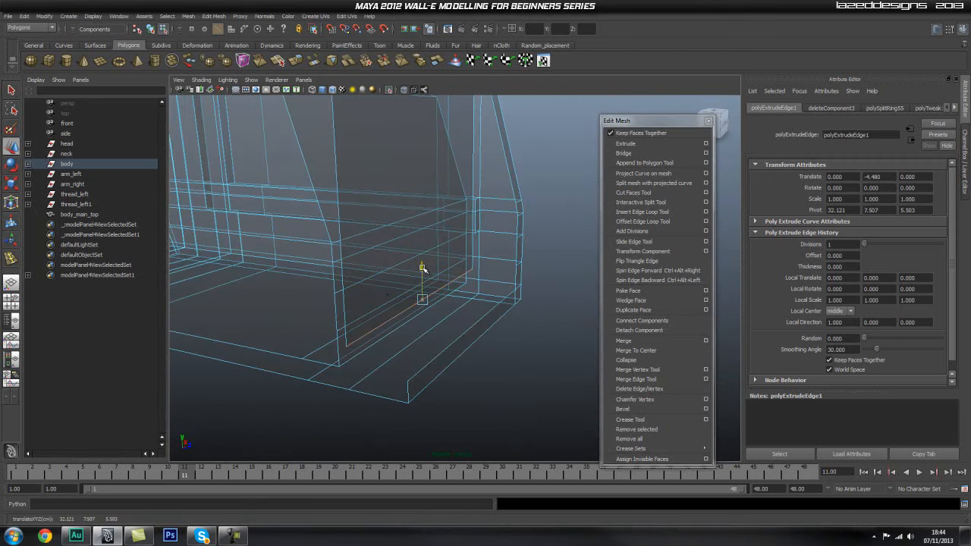
pyautogui.click(405, 91)
pyautogui.moveTo(456, 288)
pyautogui.keyDown('alt'); pyautogui.mouseDown()
pyautogui.moveTo(468, 282)
pyautogui.moveTo(414, 277)
pyautogui.moveTo(505, 285)
pyautogui.moveTo(486, 289)
pyautogui.moveTo(453, 242)
pyautogui.moveTo(496, 260)
pyautogui.moveTo(451, 260)
pyautogui.moveTo(473, 248)
pyautogui.mouseUp(); pyautogui.keyUp('alt')
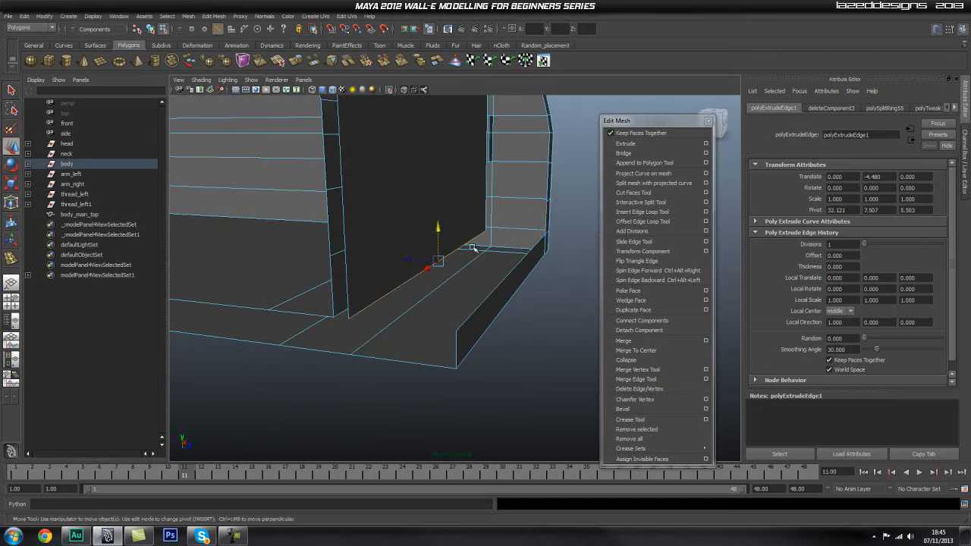
# Step: Extrude the wall's bottom edge outward by 1.050 and merge its end vertices onto the outer lip's corners
pyautogui.click(653, 145)
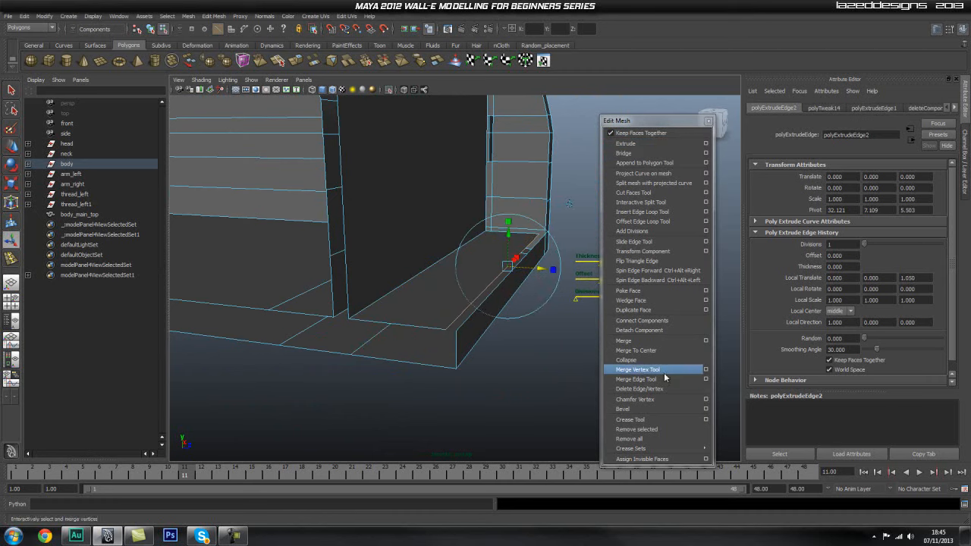
pyautogui.click(638, 370)
pyautogui.moveTo(446, 329); pyautogui.dragTo(456, 330)
pyautogui.keyDown('alt'); pyautogui.moveTo(494, 347); pyautogui.dragTo(450, 418, button='middle'); pyautogui.keyUp('alt')
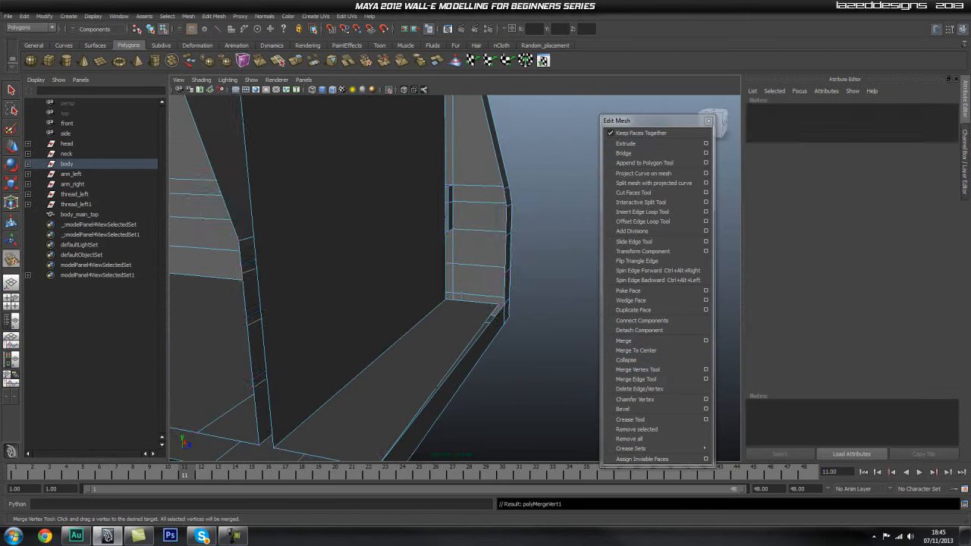
pyautogui.keyDown('alt'); pyautogui.moveTo(481, 284); pyautogui.dragTo(456, 299, button='middle'); pyautogui.keyUp('alt')
pyautogui.keyDown('alt'); pyautogui.moveTo(475, 347); pyautogui.dragTo(501, 347, button='right'); pyautogui.keyUp('alt')
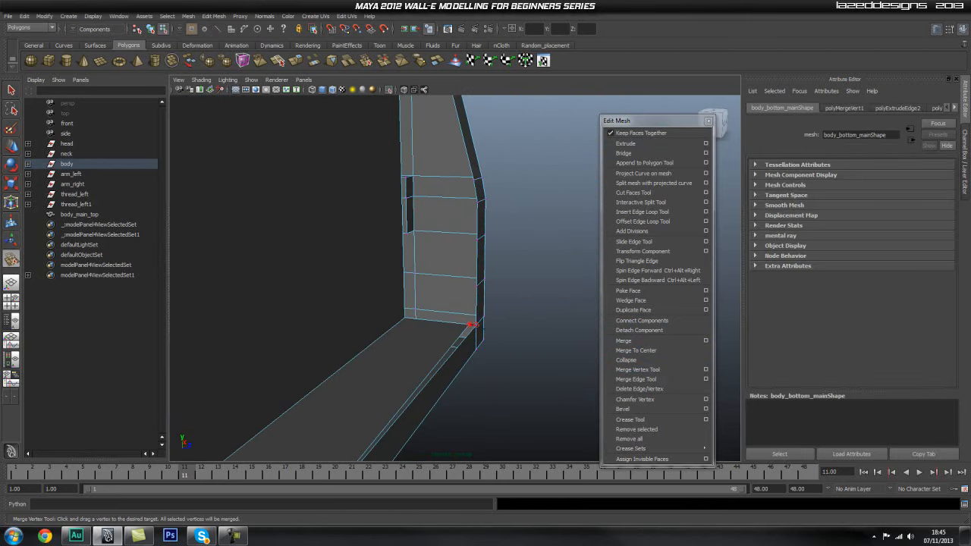
# Step: Extrude the short edge at the upper corner of the side opening down by about 0.15
pyautogui.keyDown('alt'); pyautogui.moveTo(545, 329); pyautogui.dragTo(395, 351); pyautogui.keyUp('alt')
pyautogui.scroll(3, 377, 356)
pyautogui.keyDown('alt'); pyautogui.moveTo(377, 356); pyautogui.dragTo(386, 385, button='middle'); pyautogui.keyUp('alt')
pyautogui.keyDown('alt'); pyautogui.moveTo(386, 386); pyautogui.dragTo(392, 273); pyautogui.keyUp('alt')
pyautogui.keyDown('alt'); pyautogui.moveTo(392, 273); pyautogui.dragTo(437, 327, button='middle'); pyautogui.keyUp('alt')
pyautogui.scroll(4, 478, 286)
pyautogui.keyDown('alt'); pyautogui.moveTo(364, 223); pyautogui.dragTo(411, 273, button='middle'); pyautogui.keyUp('alt')
pyautogui.scroll(2, 418, 265)
pyautogui.press('q')
pyautogui.moveTo(421, 211); pyautogui.dragTo(420, 182, button='right')
pyautogui.click(422, 220)
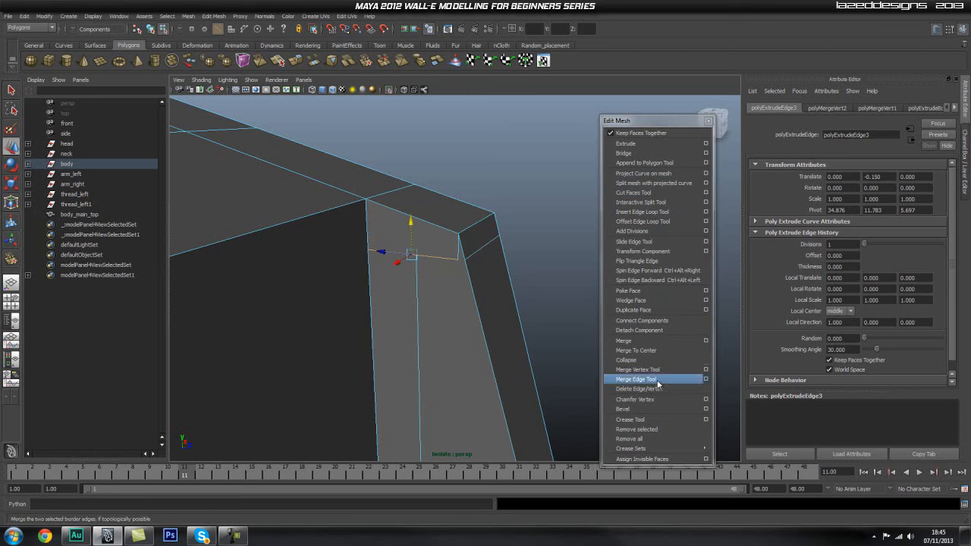
# Step: Merge the new strip's outer vertex onto the neighbouring vertex of the slanted frame edge
pyautogui.click(638, 370)
pyautogui.moveTo(460, 259); pyautogui.dragTo(441, 276)
pyautogui.press('q')
pyautogui.moveTo(423, 267); pyautogui.dragTo(389, 268, button='right')
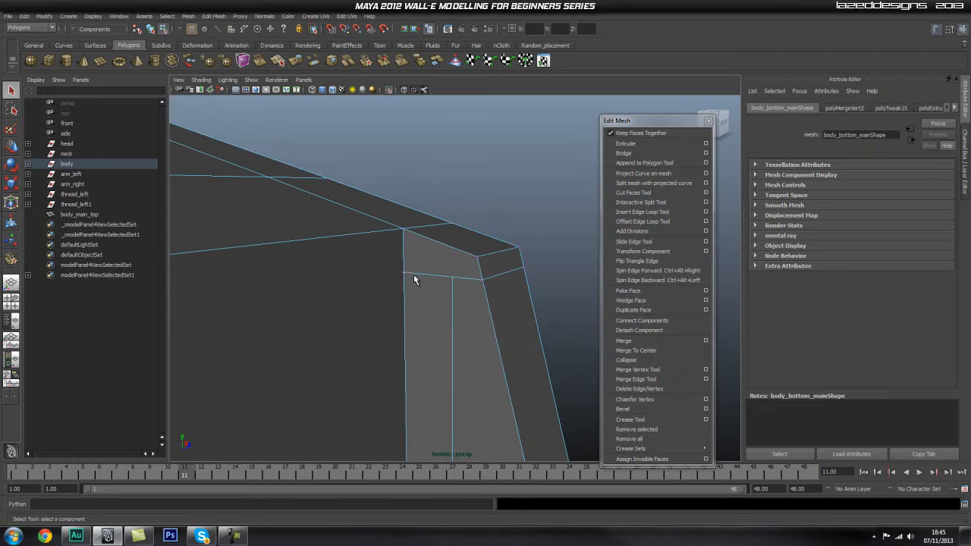
# Step: Position the strip's inner vertex level with its outer vertex and in line with the wall corner, checking from the side
pyautogui.press('w')
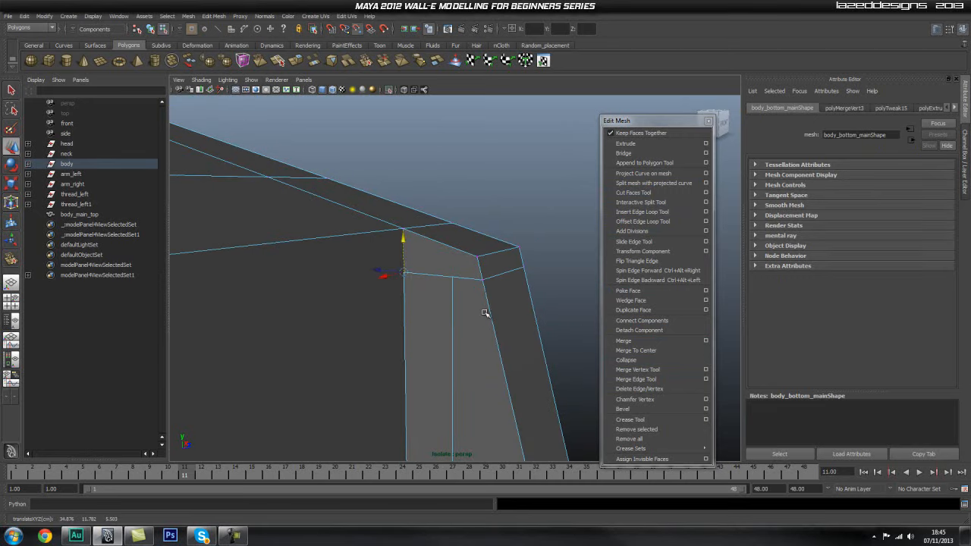
pyautogui.keyDown('alt'); pyautogui.moveTo(447, 304); pyautogui.dragTo(478, 294); pyautogui.keyUp('alt')
pyautogui.press('space')
pyautogui.moveTo(414, 313); pyautogui.dragTo(464, 317)
pyautogui.keyDown('alt'); pyautogui.moveTo(516, 306); pyautogui.dragTo(362, 281, button='right'); pyautogui.keyUp('alt')
pyautogui.keyDown('alt'); pyautogui.moveTo(286, 215); pyautogui.dragTo(286, 316, button='middle'); pyautogui.keyUp('alt')
pyautogui.keyDown('alt'); pyautogui.moveTo(286, 316); pyautogui.dragTo(379, 311, button='right'); pyautogui.keyUp('alt')
pyautogui.click(405, 90)
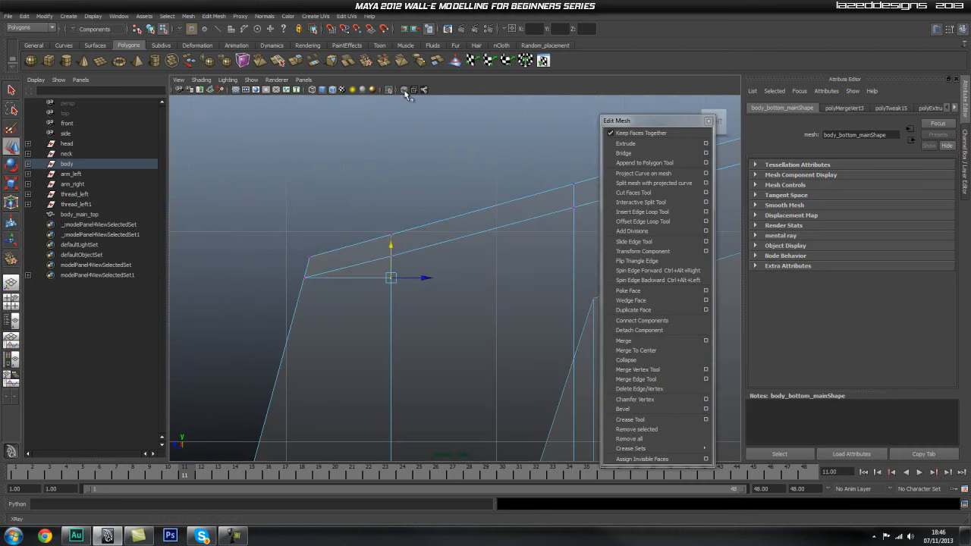
pyautogui.keyDown('alt'); pyautogui.moveTo(377, 310); pyautogui.dragTo(311, 336); pyautogui.keyUp('alt')
pyautogui.keyDown('alt'); pyautogui.moveTo(310, 336); pyautogui.dragTo(503, 215, button='middle'); pyautogui.keyUp('alt')
pyautogui.keyDown('alt'); pyautogui.moveTo(503, 215); pyautogui.dragTo(294, 249, button='right'); pyautogui.keyUp('alt')
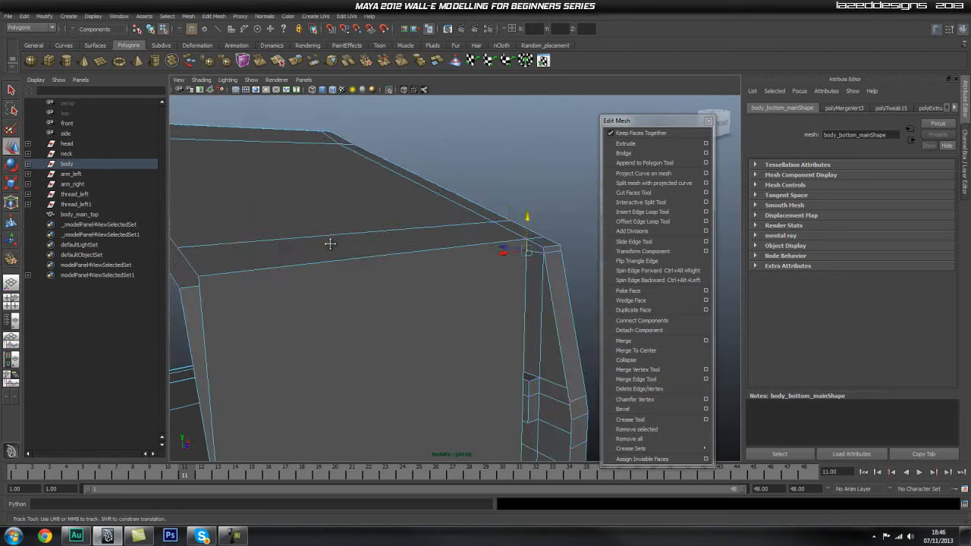
# Step: Insert a horizontal edge loop across the end panel just below its upper edge
pyautogui.keyDown('alt'); pyautogui.moveTo(294, 250); pyautogui.dragTo(385, 224); pyautogui.keyUp('alt')
pyautogui.click(657, 212)
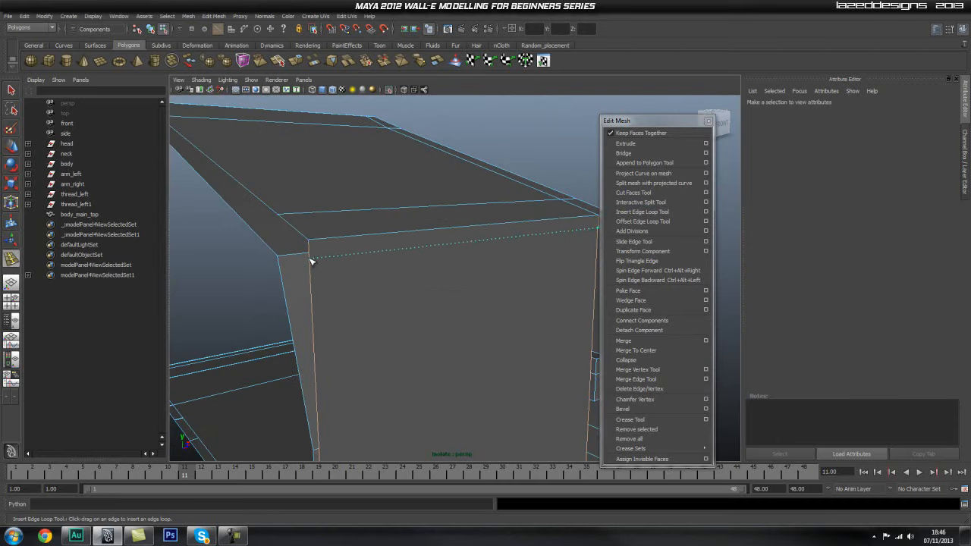
pyautogui.keyDown('alt'); pyautogui.moveTo(561, 244); pyautogui.dragTo(466, 269, button='middle'); pyautogui.keyUp('alt')
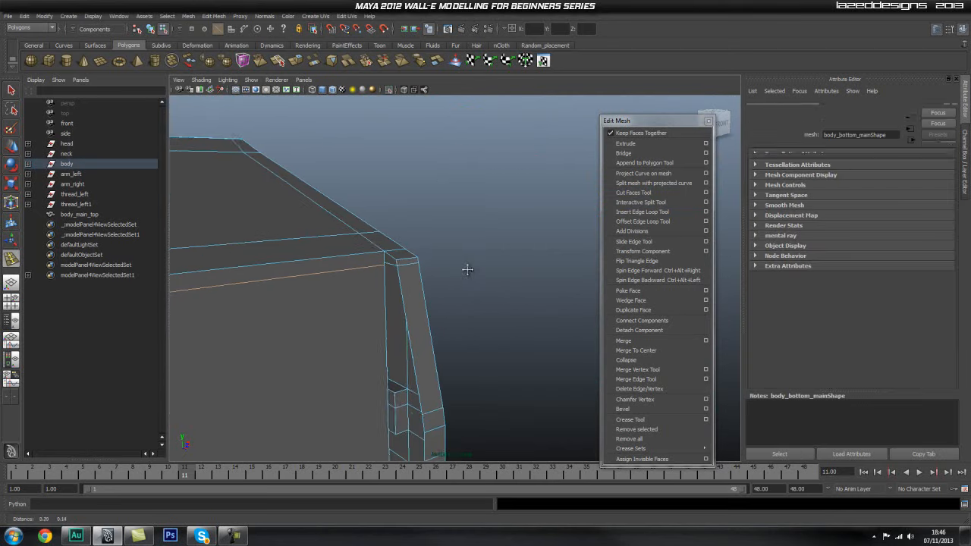
pyautogui.keyDown('alt'); pyautogui.moveTo(294, 291); pyautogui.dragTo(401, 279, button='middle'); pyautogui.keyUp('alt')
pyautogui.press('w')
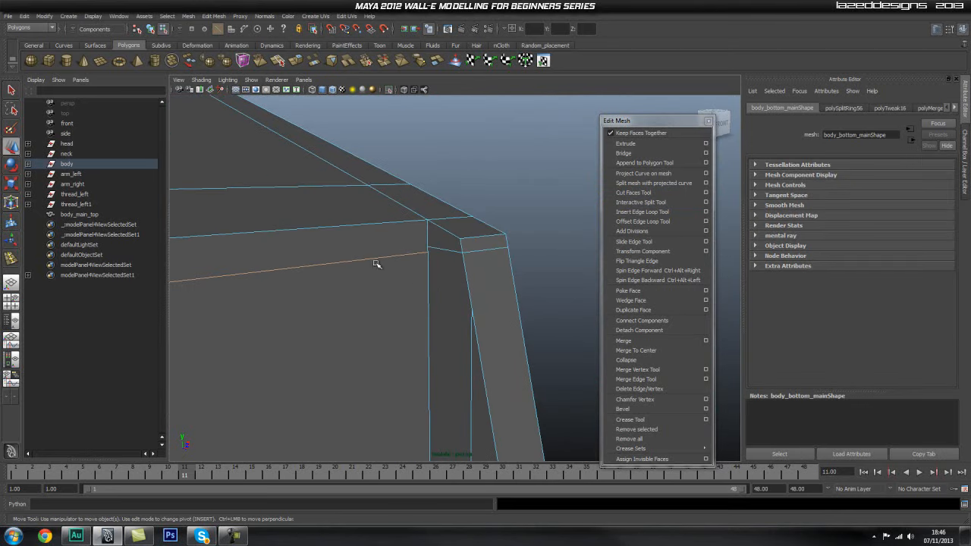
# Step: Merge the end panel loop's corner vertex with the strip's inner vertex and return to object selection
pyautogui.keyDown('alt'); pyautogui.moveTo(431, 285); pyautogui.dragTo(129, 301, button='right'); pyautogui.keyUp('alt')
pyautogui.click(288, 257)
pyautogui.keyDown('alt'); pyautogui.moveTo(201, 262); pyautogui.dragTo(487, 280, button='right'); pyautogui.keyUp('alt')
pyautogui.keyDown('alt'); pyautogui.moveTo(379, 259); pyautogui.dragTo(387, 289, button='middle'); pyautogui.keyUp('alt')
pyautogui.rightClick(401, 252)
pyautogui.moveTo(402, 252); pyautogui.dragTo(360, 252, button='right')
pyautogui.press('q')
pyautogui.rightClick(408, 238)
pyautogui.keyDown('shift'); pyautogui.moveTo(345, 214); pyautogui.dragTo(395, 174, button='right'); pyautogui.keyUp('shift')
pyautogui.keyDown('alt'); pyautogui.moveTo(516, 235); pyautogui.dragTo(490, 247); pyautogui.keyUp('alt')
pyautogui.click(560, 158)
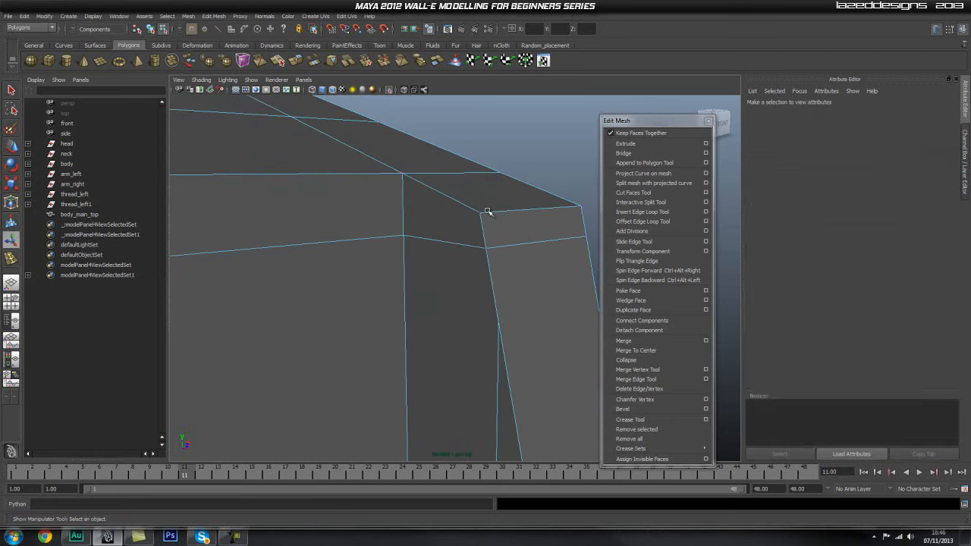
pyautogui.press('q')
pyautogui.press('F8')
pyautogui.click(455, 223)
# Step: Extrude the inner edge at the base of the side opening upward to start a new wall strip
pyautogui.keyDown('alt'); pyautogui.moveTo(489, 203); pyautogui.dragTo(173, 300, button='right'); pyautogui.keyUp('alt')
pyautogui.keyDown('alt'); pyautogui.moveTo(415, 280); pyautogui.dragTo(535, 271); pyautogui.keyUp('alt')
pyautogui.keyDown('alt'); pyautogui.moveTo(536, 271); pyautogui.dragTo(390, 297, button='middle'); pyautogui.keyUp('alt')
pyautogui.keyDown('alt'); pyautogui.moveTo(389, 296); pyautogui.dragTo(494, 308); pyautogui.keyUp('alt')
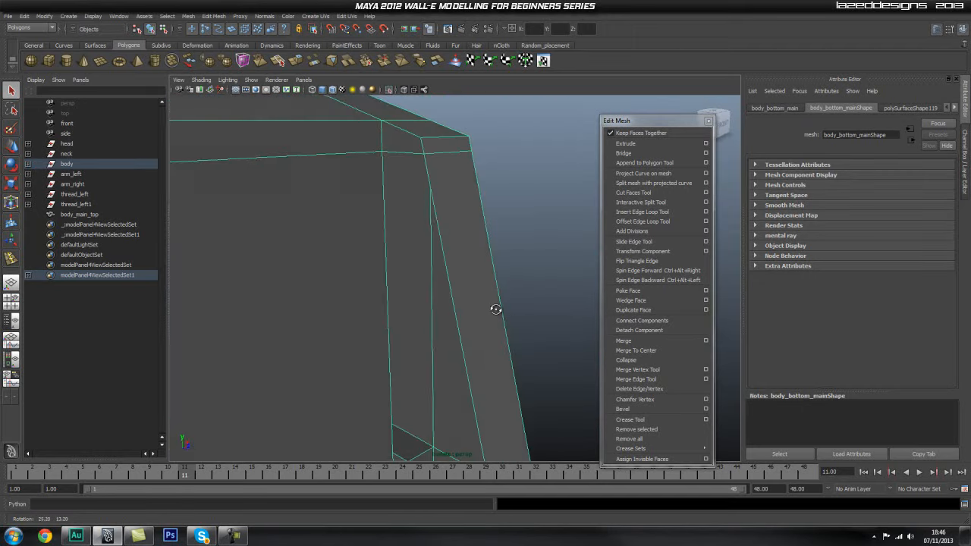
pyautogui.keyDown('alt'); pyautogui.moveTo(494, 308); pyautogui.dragTo(445, 305, button='right'); pyautogui.keyUp('alt')
pyautogui.keyDown('alt'); pyautogui.moveTo(445, 305); pyautogui.dragTo(441, 238, button='middle'); pyautogui.keyUp('alt')
pyautogui.keyDown('alt'); pyautogui.moveTo(440, 238); pyautogui.dragTo(473, 239); pyautogui.keyUp('alt')
pyautogui.keyDown('alt'); pyautogui.moveTo(473, 323); pyautogui.dragTo(467, 179, button='middle'); pyautogui.keyUp('alt')
pyautogui.keyDown('alt'); pyautogui.moveTo(535, 291); pyautogui.dragTo(578, 290, button='right'); pyautogui.keyUp('alt')
pyautogui.keyDown('alt'); pyautogui.moveTo(579, 291); pyautogui.dragTo(485, 319); pyautogui.keyUp('alt')
pyautogui.moveTo(455, 343); pyautogui.dragTo(457, 318, button='right')
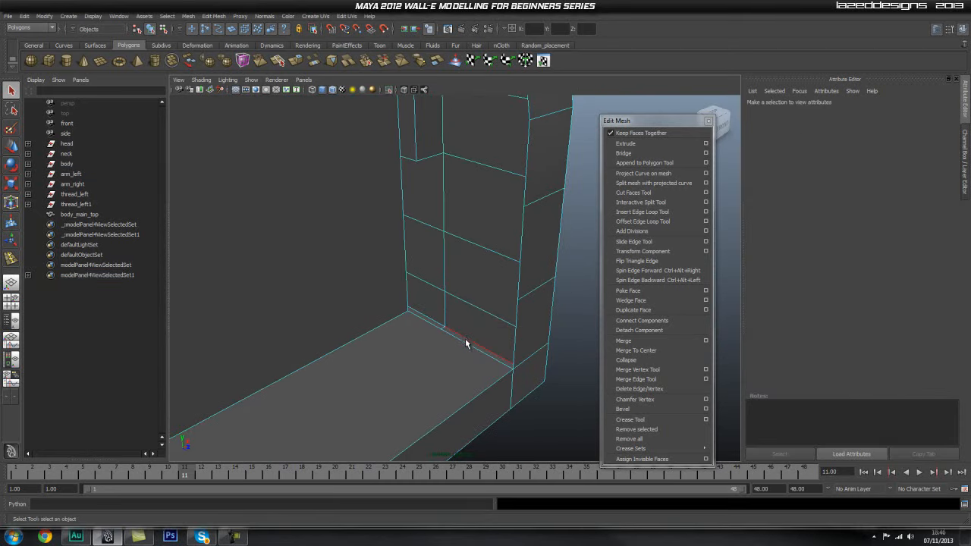
pyautogui.click(465, 339)
pyautogui.click(646, 143)
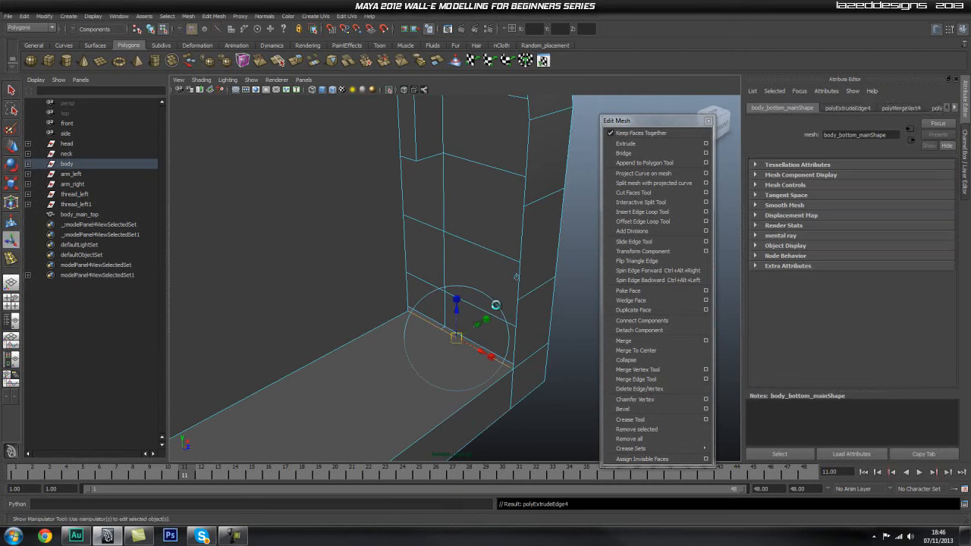
pyautogui.moveTo(457, 315); pyautogui.dragTo(458, 261)
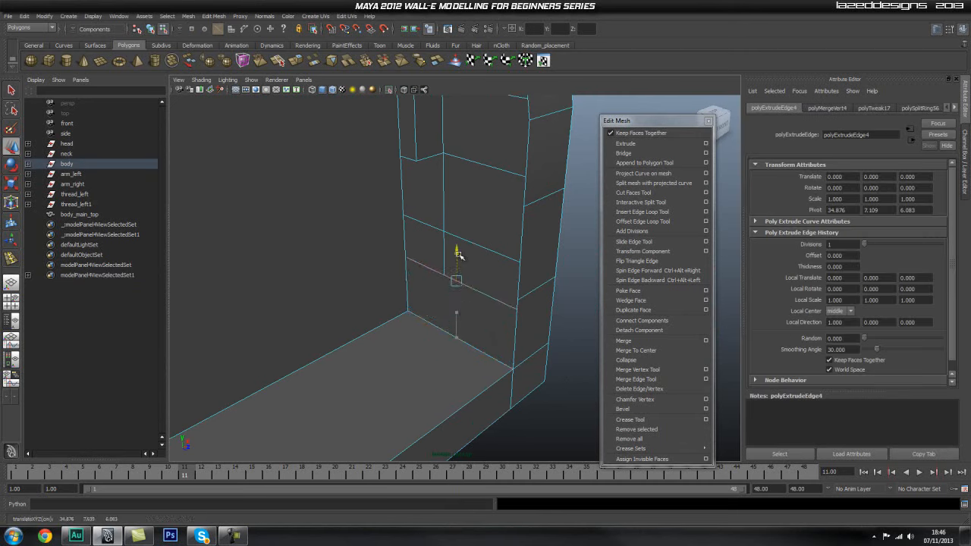
# Step: Raise the new wall strip's free edge to about Y 7.68, level with the lowest horizontal edge of the adjoining strip
pyautogui.keyDown('alt'); pyautogui.moveTo(494, 282); pyautogui.dragTo(490, 306); pyautogui.keyUp('alt')
pyautogui.keyDown('alt'); pyautogui.moveTo(400, 260); pyautogui.dragTo(408, 235, button='middle'); pyautogui.keyUp('alt')
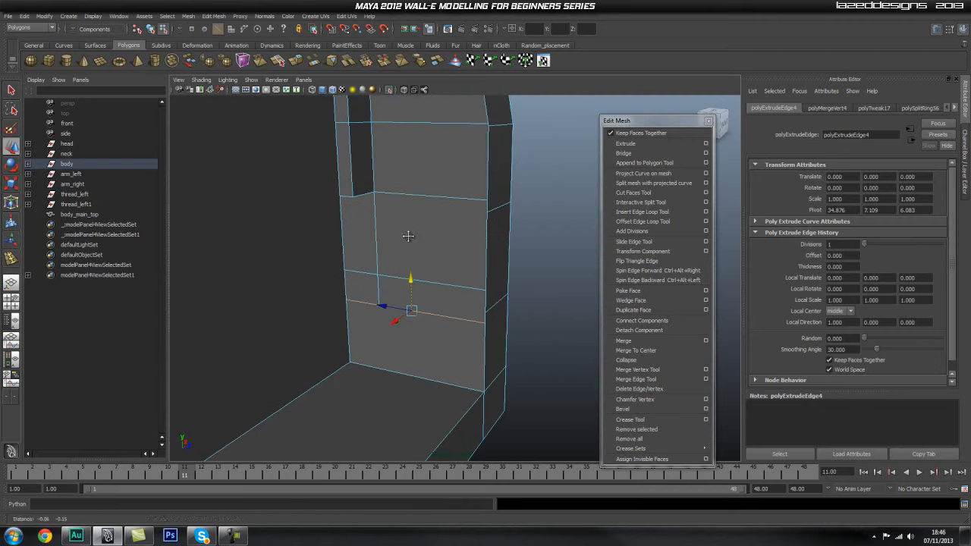
pyautogui.keyDown('alt'); pyautogui.moveTo(349, 254); pyautogui.dragTo(466, 256, button='right'); pyautogui.keyUp('alt')
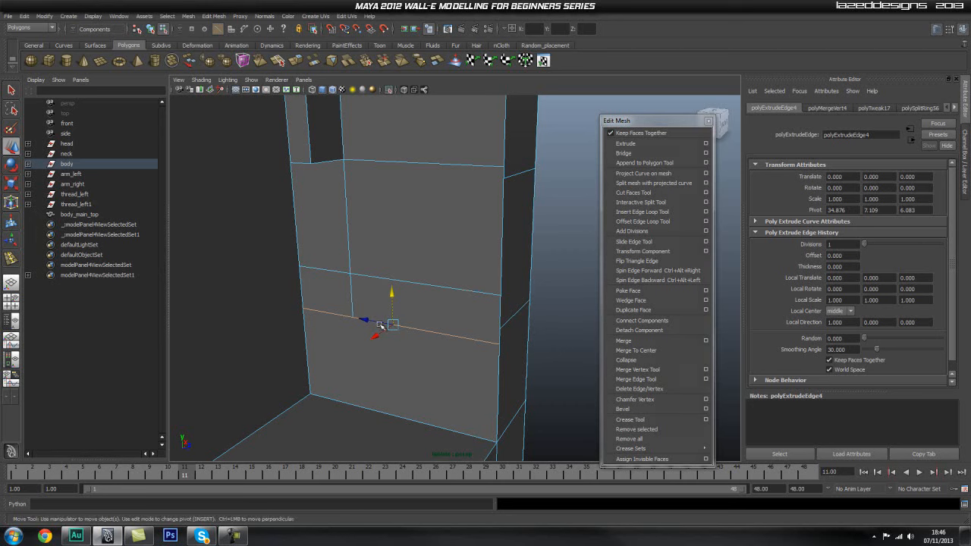
pyautogui.moveTo(394, 303); pyautogui.dragTo(393, 296)
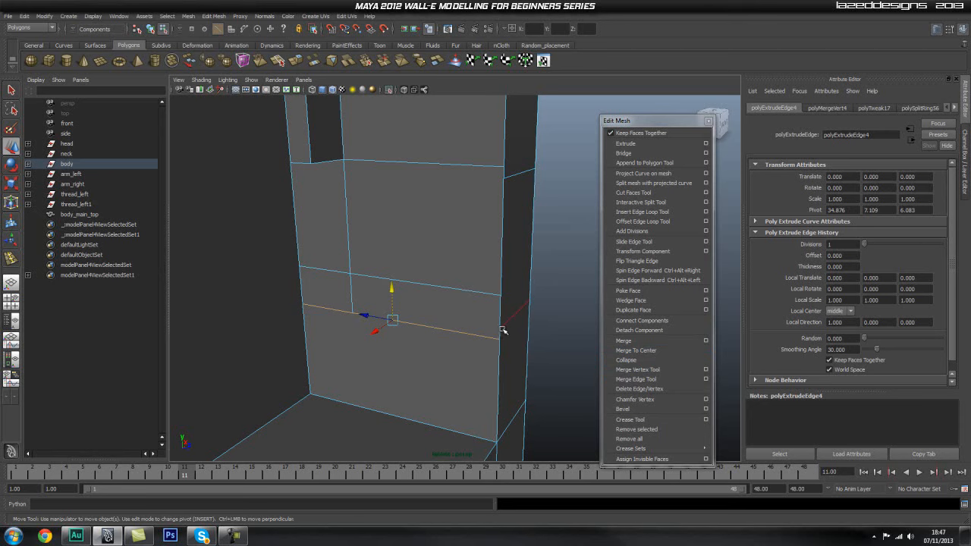
pyautogui.keyDown('alt'); pyautogui.moveTo(415, 266); pyautogui.dragTo(417, 285, button='middle'); pyautogui.keyUp('alt')
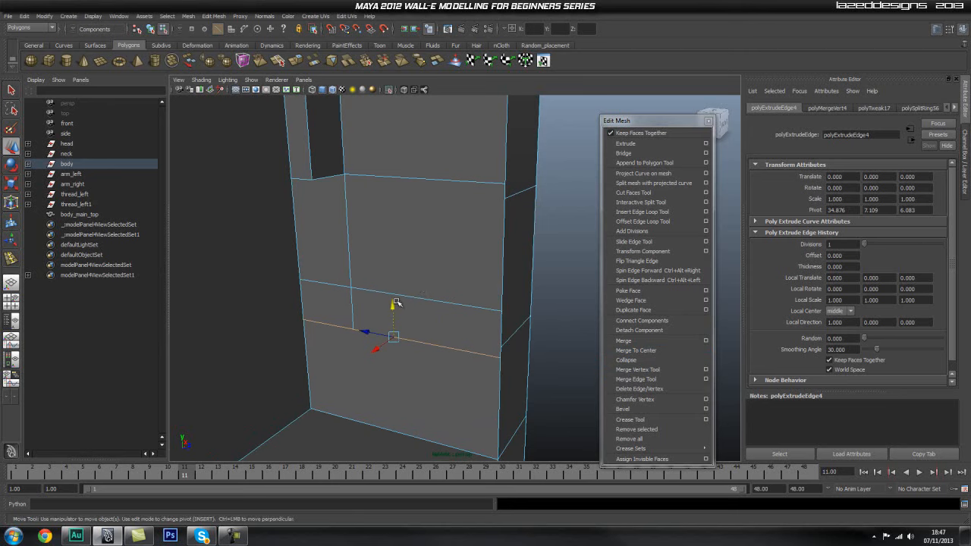
pyautogui.moveTo(416, 296)
pyautogui.keyDown('alt'); pyautogui.mouseDown(button='right')
pyautogui.moveTo(447, 301)
pyautogui.moveTo(428, 294)
pyautogui.mouseUp(button='right'); pyautogui.keyUp('alt')
pyautogui.keyDown('alt'); pyautogui.moveTo(428, 293); pyautogui.dragTo(438, 285, button='middle'); pyautogui.keyUp('alt')
pyautogui.moveTo(399, 307); pyautogui.dragTo(399, 305)
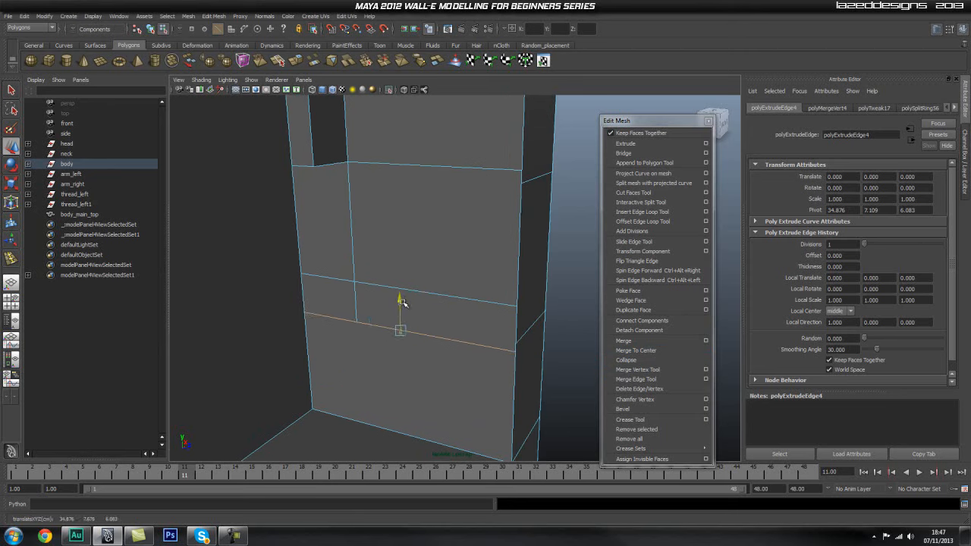
# Step: Extrude the wall strip's free edge upward twice, stopping level with the next two horizontal edges of the adjoining strip
pyautogui.press('g')
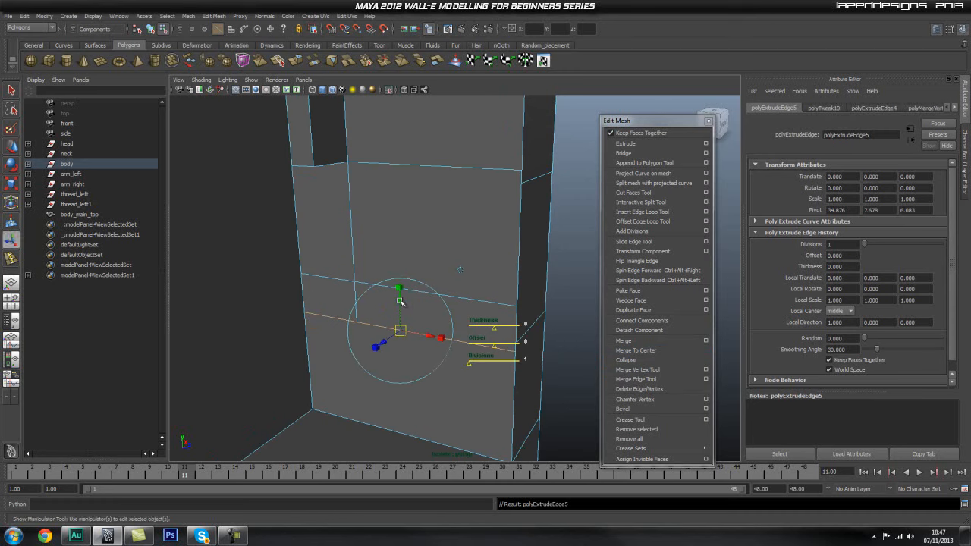
pyautogui.press('w')
pyautogui.moveTo(401, 302); pyautogui.dragTo(410, 153)
pyautogui.keyDown('alt'); pyautogui.moveTo(419, 155); pyautogui.dragTo(464, 275, button='middle'); pyautogui.keyUp('alt')
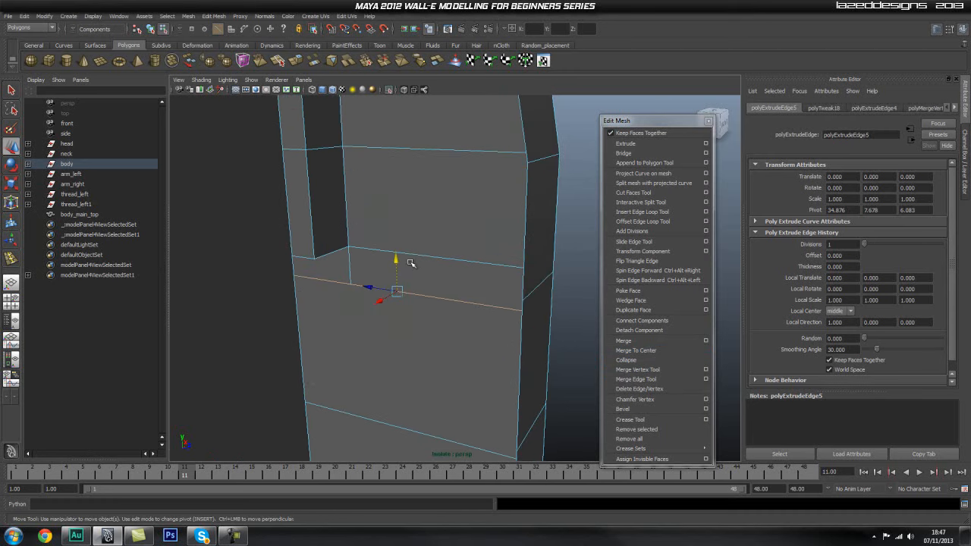
pyautogui.press('g')
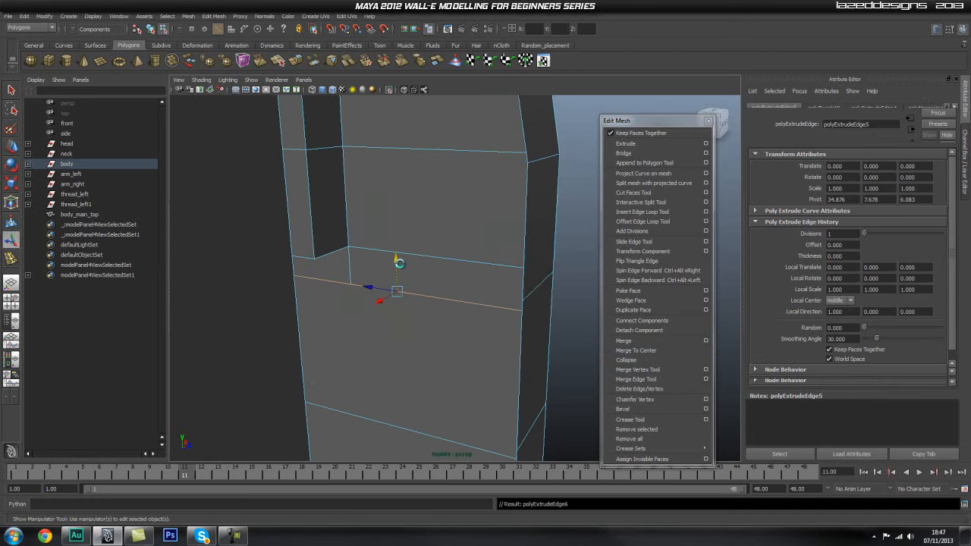
pyautogui.press('w')
pyautogui.moveTo(396, 259); pyautogui.dragTo(400, 133)
pyautogui.keyDown('alt'); pyautogui.moveTo(453, 135); pyautogui.dragTo(473, 285, button='middle'); pyautogui.keyUp('alt')
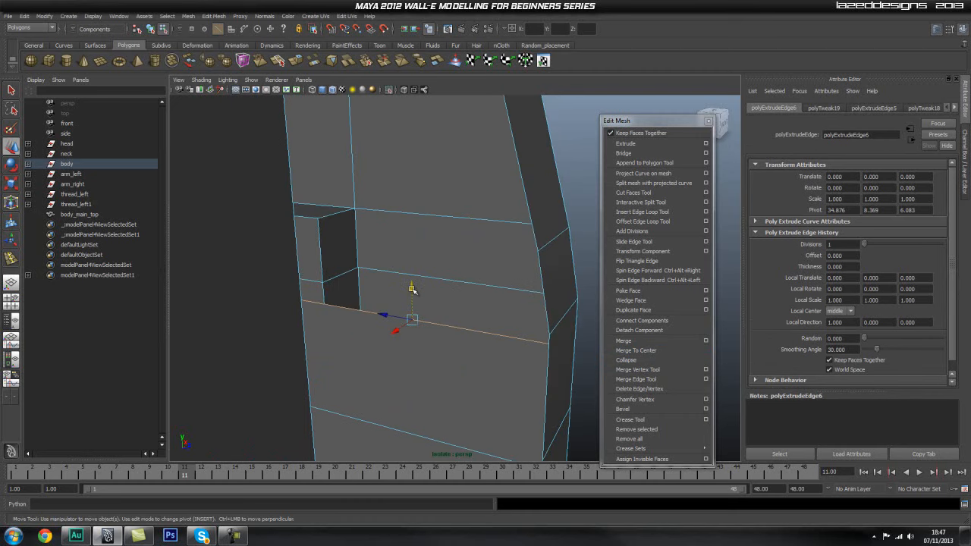
# Step: Extrude the wall strip's free edge upward twice more, carrying it up to the top of the side opening
pyautogui.press('g')
pyautogui.moveTo(411, 289); pyautogui.dragTo(413, 212)
pyautogui.keyDown('alt'); pyautogui.moveTo(491, 205); pyautogui.dragTo(482, 241, button='middle'); pyautogui.keyUp('alt')
pyautogui.keyDown('alt'); pyautogui.moveTo(489, 272); pyautogui.dragTo(439, 255); pyautogui.keyUp('alt')
pyautogui.moveTo(399, 282); pyautogui.dragTo(397, 76)
pyautogui.keyDown('alt'); pyautogui.moveTo(496, 143); pyautogui.dragTo(522, 387, button='middle'); pyautogui.keyUp('alt')
pyautogui.keyDown('alt'); pyautogui.moveTo(413, 252); pyautogui.dragTo(288, 220, button='right'); pyautogui.keyUp('alt')
pyautogui.keyDown('alt'); pyautogui.moveTo(474, 191); pyautogui.dragTo(490, 278, button='middle'); pyautogui.keyUp('alt')
pyautogui.keyDown('alt'); pyautogui.moveTo(490, 278); pyautogui.dragTo(430, 247, button='right'); pyautogui.keyUp('alt')
pyautogui.moveTo(455, 338); pyautogui.dragTo(463, 145)
# Step: Merge the wall strip's lowest outer loop vertex with the matching vertex on the adjoining strip
pyautogui.keyDown('alt'); pyautogui.moveTo(362, 174); pyautogui.dragTo(447, 267); pyautogui.keyUp('alt')
pyautogui.keyDown('alt'); pyautogui.moveTo(488, 380); pyautogui.dragTo(492, 216, button='middle'); pyautogui.keyUp('alt')
pyautogui.keyDown('alt'); pyautogui.moveTo(493, 319); pyautogui.dragTo(463, 349, button='right'); pyautogui.keyUp('alt')
pyautogui.keyDown('alt'); pyautogui.moveTo(463, 349); pyautogui.dragTo(440, 238, button='middle'); pyautogui.keyUp('alt')
pyautogui.keyDown('alt'); pyautogui.moveTo(418, 268); pyautogui.dragTo(492, 293, button='right'); pyautogui.keyUp('alt')
pyautogui.press('q')
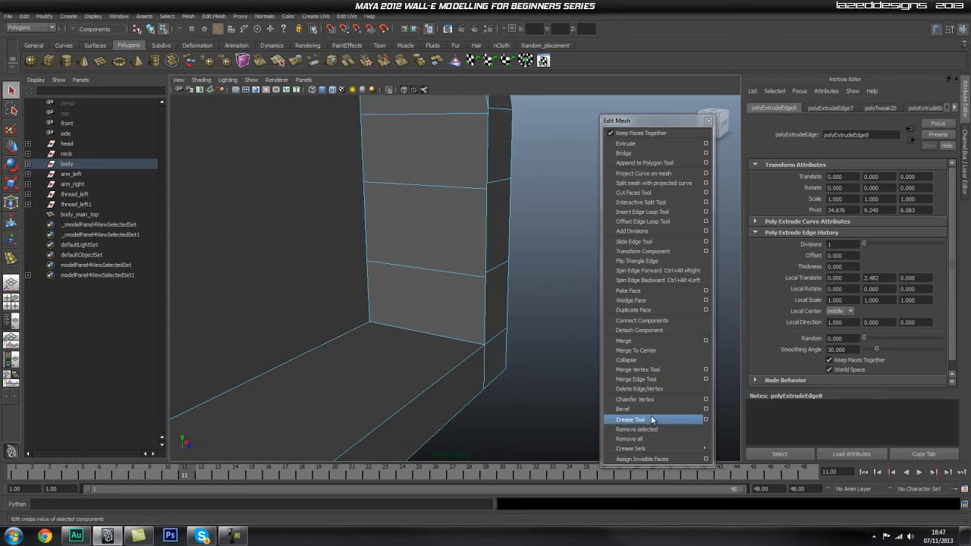
pyautogui.click(652, 371)
pyautogui.keyDown('alt'); pyautogui.moveTo(356, 289); pyautogui.dragTo(463, 295, button='right'); pyautogui.keyUp('alt')
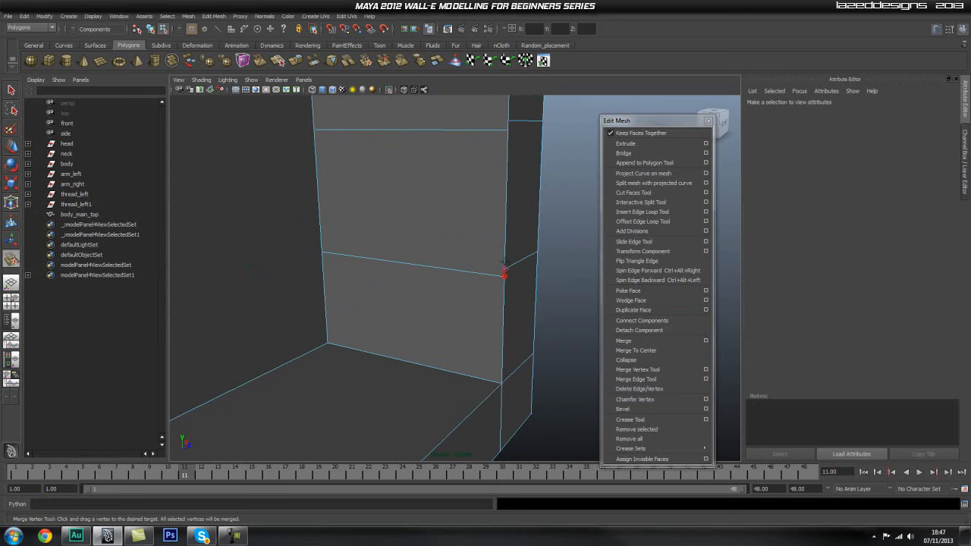
pyautogui.moveTo(504, 263); pyautogui.dragTo(504, 267)
pyautogui.keyDown('alt'); pyautogui.moveTo(525, 154); pyautogui.dragTo(512, 251, button='middle'); pyautogui.keyUp('alt')
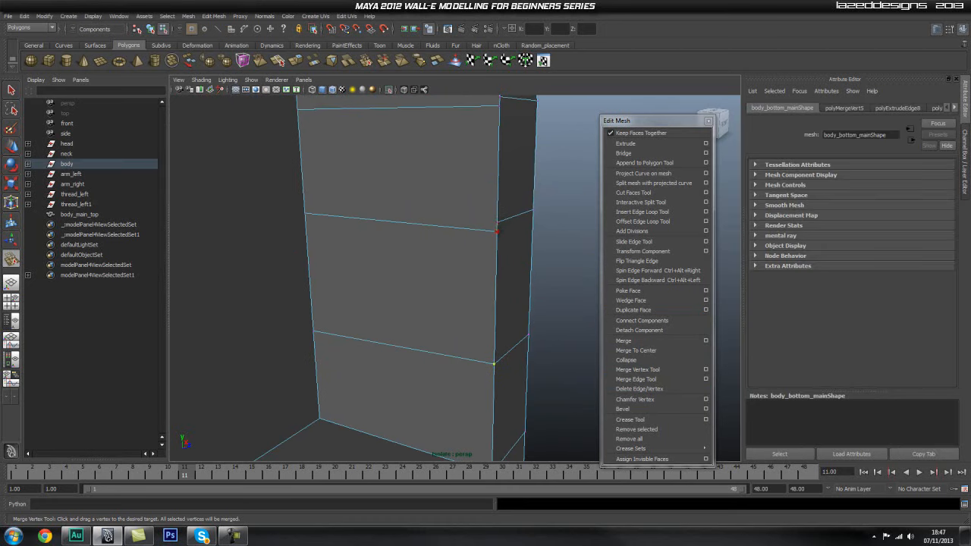
# Step: Merge the wall strip's remaining outer vertices with the adjoining strip's matching vertices, working up to the top corner
pyautogui.keyDown('alt'); pyautogui.moveTo(501, 209); pyautogui.dragTo(488, 240, button='middle'); pyautogui.keyUp('alt')
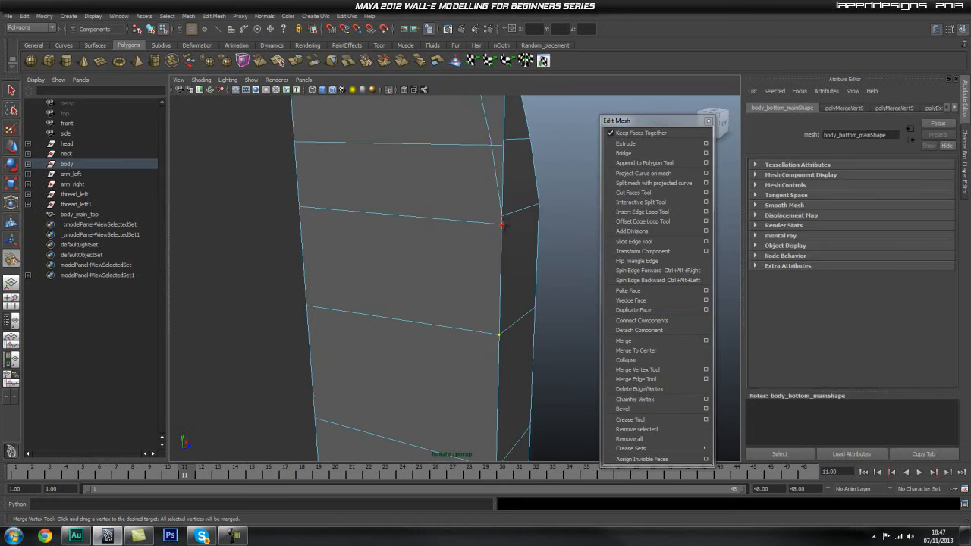
pyautogui.keyDown('alt'); pyautogui.moveTo(507, 158); pyautogui.dragTo(509, 215, button='middle'); pyautogui.keyUp('alt')
pyautogui.moveTo(512, 208); pyautogui.dragTo(512, 208)
pyautogui.keyDown('alt'); pyautogui.moveTo(491, 157); pyautogui.dragTo(507, 391, button='middle'); pyautogui.keyUp('alt')
pyautogui.keyDown('alt'); pyautogui.moveTo(497, 250); pyautogui.dragTo(520, 329, button='middle'); pyautogui.keyUp('alt')
pyautogui.keyDown('alt'); pyautogui.moveTo(455, 213); pyautogui.dragTo(424, 244, button='middle'); pyautogui.keyUp('alt')
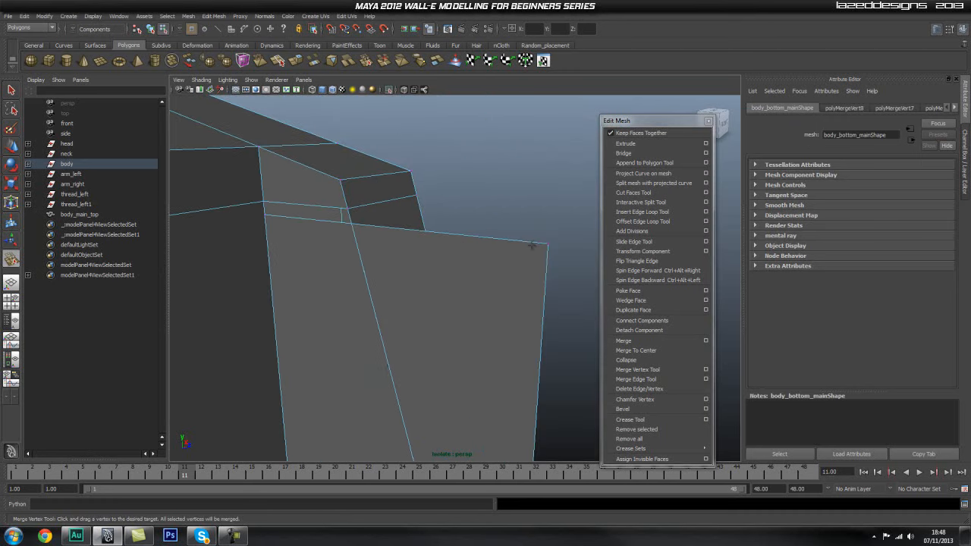
pyautogui.moveTo(350, 215); pyautogui.dragTo(348, 211)
pyautogui.keyDown('alt'); pyautogui.moveTo(379, 254); pyautogui.dragTo(419, 253, button='middle'); pyautogui.keyUp('alt')
# Step: Merge the wall strip's top inner vertex with the body's corner vertex just above it and leave the merge tool
pyautogui.press('q')
pyautogui.rightClick(358, 215)
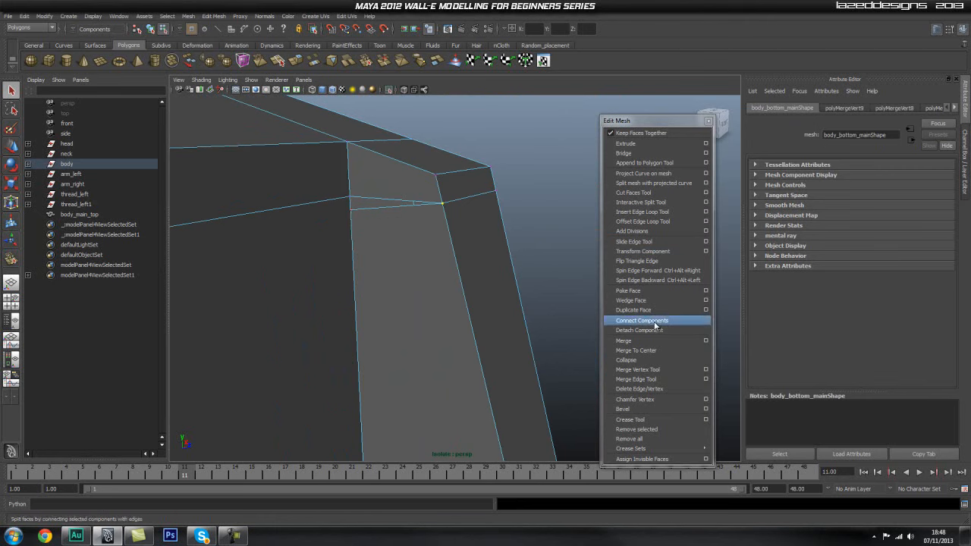
pyautogui.click(654, 372)
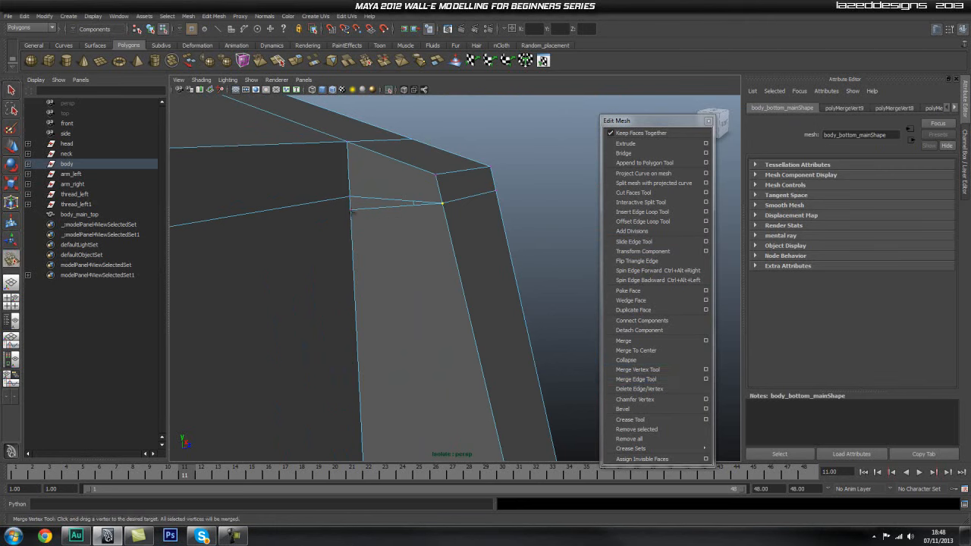
pyautogui.keyDown('alt'); pyautogui.moveTo(471, 287); pyautogui.dragTo(447, 342, button='right'); pyautogui.keyUp('alt')
pyautogui.keyDown('alt'); pyautogui.moveTo(447, 342); pyautogui.dragTo(481, 113, button='middle'); pyautogui.keyUp('alt')
pyautogui.press('q')
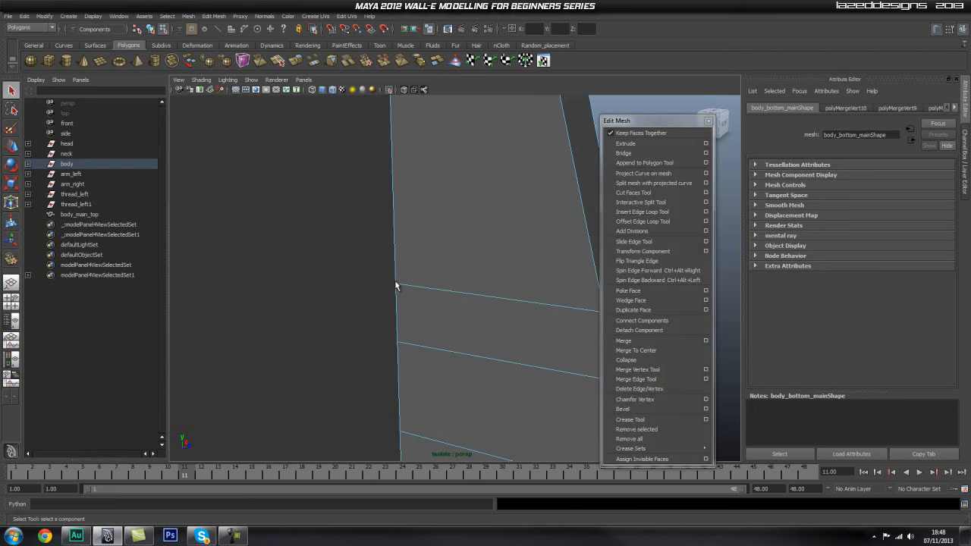
# Step: Level the inner vertices of the wall strip's two upper horizontal edges with their outer vertices
pyautogui.keyDown('alt'); pyautogui.moveTo(487, 334); pyautogui.dragTo(434, 273, button='middle'); pyautogui.keyUp('alt')
pyautogui.press('w')
pyautogui.click(364, 202)
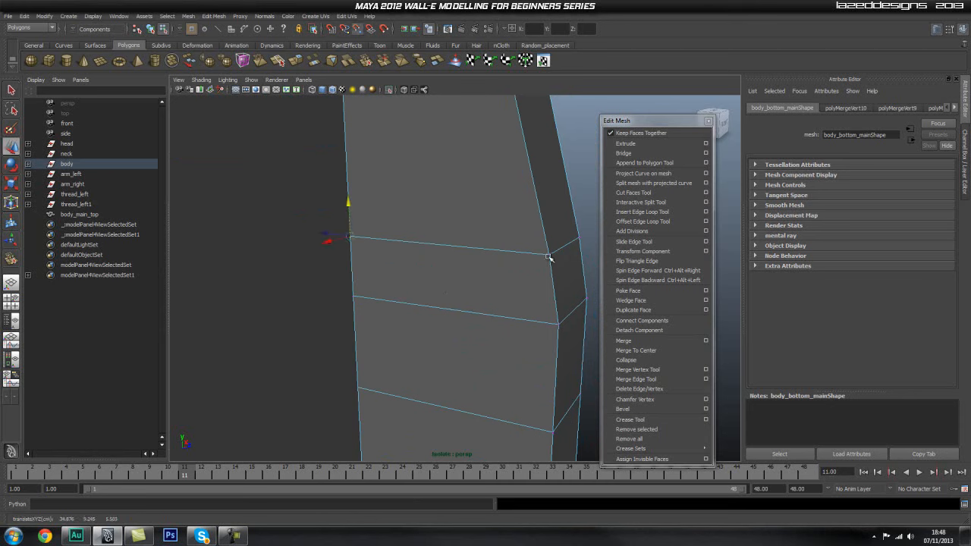
pyautogui.keyDown('alt'); pyautogui.moveTo(404, 302); pyautogui.dragTo(390, 238, button='middle'); pyautogui.keyUp('alt')
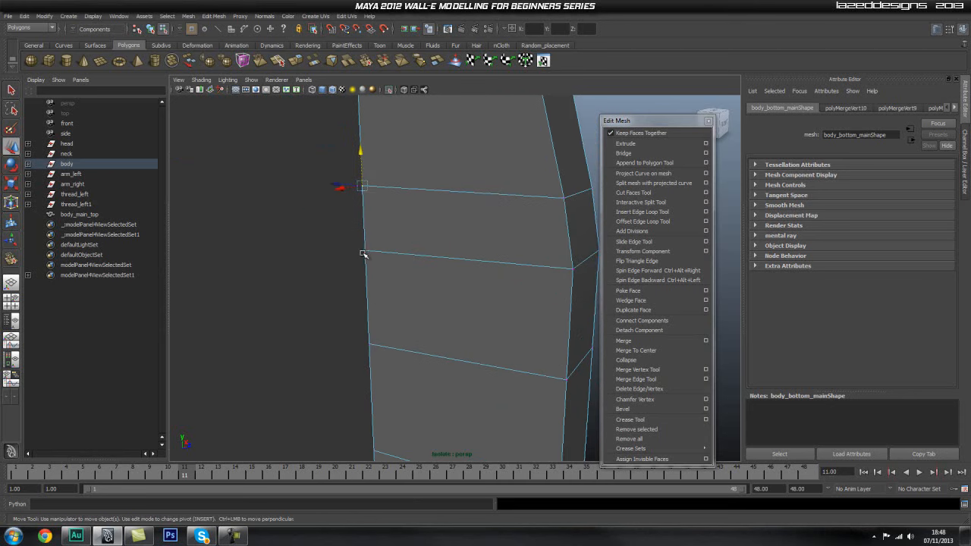
pyautogui.click(364, 252)
pyautogui.click(364, 217)
# Step: Level the inner vertices of the wall strip's two lower horizontal edges with their outer vertices
pyautogui.keyDown('alt'); pyautogui.moveTo(401, 326); pyautogui.dragTo(422, 211, button='middle'); pyautogui.keyUp('alt')
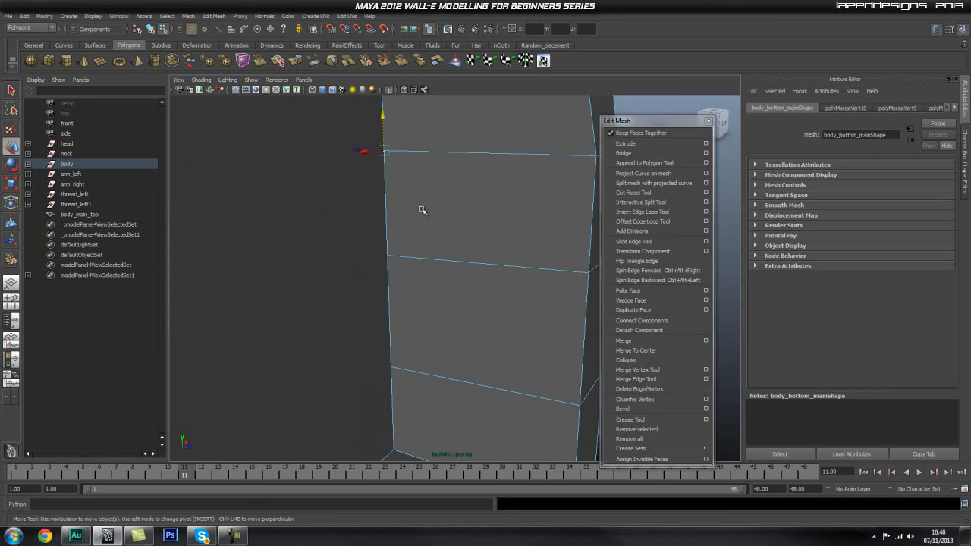
pyautogui.click(387, 256)
pyautogui.click(387, 224)
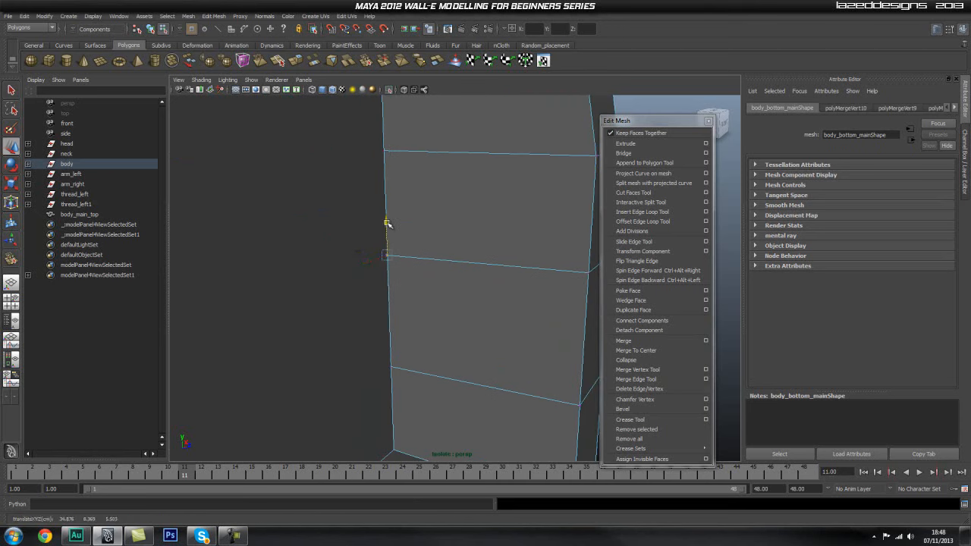
pyautogui.moveTo(588, 273); pyautogui.dragTo(585, 269, button='middle')
pyautogui.keyDown('alt'); pyautogui.moveTo(438, 333); pyautogui.dragTo(397, 271, button='middle'); pyautogui.keyUp('alt')
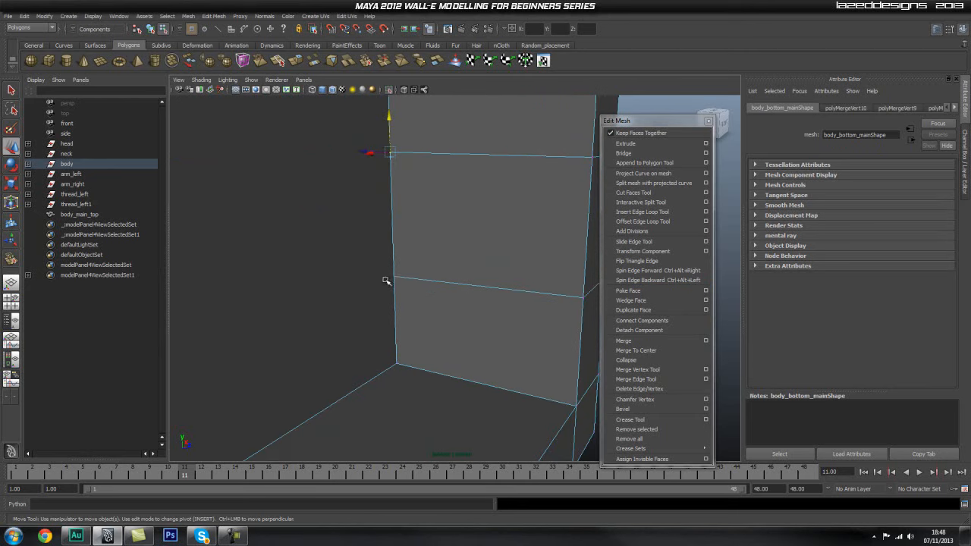
pyautogui.click(394, 277)
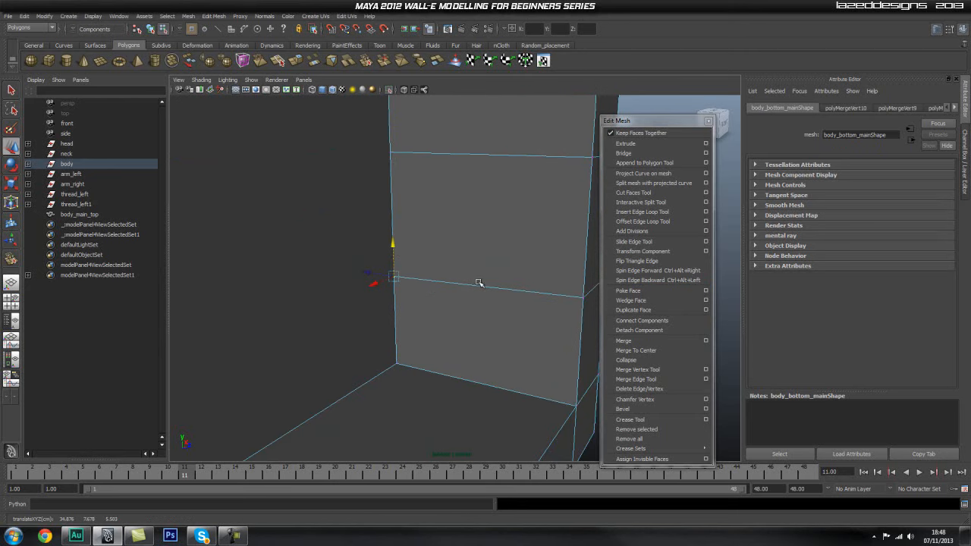
# Step: Try to shift the wall strip's inner base corner vertex sideways along the floor edge, and undo the move
pyautogui.scroll(-2, 397, 334)
pyautogui.keyDown('alt'); pyautogui.moveTo(397, 334); pyautogui.dragTo(469, 343); pyautogui.keyUp('alt')
pyautogui.scroll(2, 447, 343)
pyautogui.keyDown('alt'); pyautogui.moveTo(447, 343); pyautogui.dragTo(415, 317, button='middle'); pyautogui.keyUp('alt')
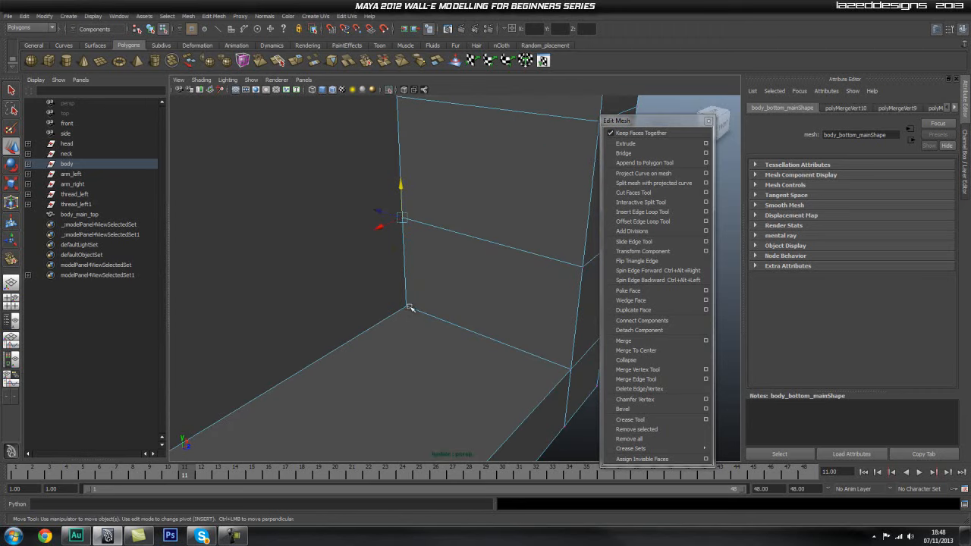
pyautogui.click(409, 307)
pyautogui.keyDown('alt'); pyautogui.moveTo(409, 308); pyautogui.dragTo(289, 299); pyautogui.keyUp('alt')
pyautogui.hotkey('ctrl', 'z')
pyautogui.keyDown('alt'); pyautogui.moveTo(376, 250); pyautogui.dragTo(404, 288, button='middle'); pyautogui.keyUp('alt')
pyautogui.moveTo(367, 342)
pyautogui.mouseDown()
pyautogui.moveTo(323, 339)
pyautogui.moveTo(354, 343)
pyautogui.mouseUp()
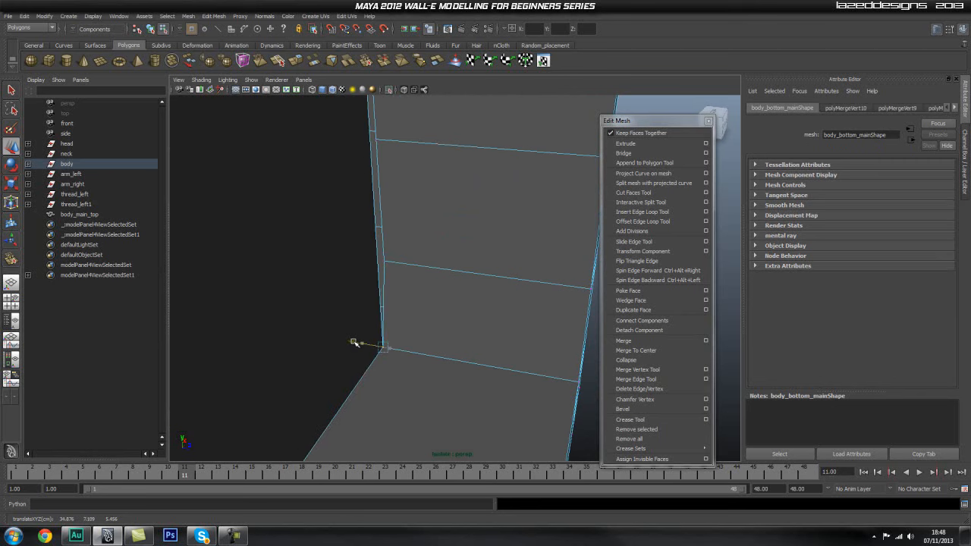
pyautogui.hotkey('ctrl', 'z')
# Step: Examine the large side panel and its junction with the new wall strip from the opposite side
pyautogui.scroll(-3, 479, 343)
pyautogui.keyDown('alt'); pyautogui.moveTo(479, 342); pyautogui.dragTo(397, 327); pyautogui.keyUp('alt')
pyautogui.keyDown('alt'); pyautogui.moveTo(397, 327); pyautogui.dragTo(537, 250, button='middle'); pyautogui.keyUp('alt')
pyautogui.keyDown('alt'); pyautogui.moveTo(537, 249); pyautogui.dragTo(414, 250, button='right'); pyautogui.keyUp('alt')
pyautogui.keyDown('alt'); pyautogui.moveTo(415, 249); pyautogui.dragTo(379, 312, button='middle'); pyautogui.keyUp('alt')
pyautogui.keyDown('alt'); pyautogui.moveTo(379, 312); pyautogui.dragTo(456, 303, button='right'); pyautogui.keyUp('alt')
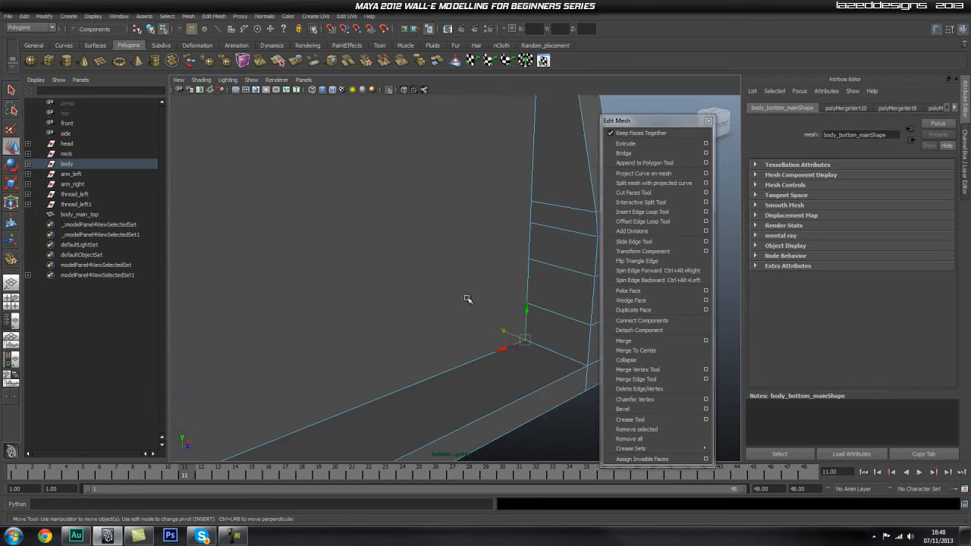
pyautogui.keyDown('alt'); pyautogui.moveTo(455, 304); pyautogui.dragTo(463, 275); pyautogui.keyUp('alt')
pyautogui.scroll(-5, 486, 259)
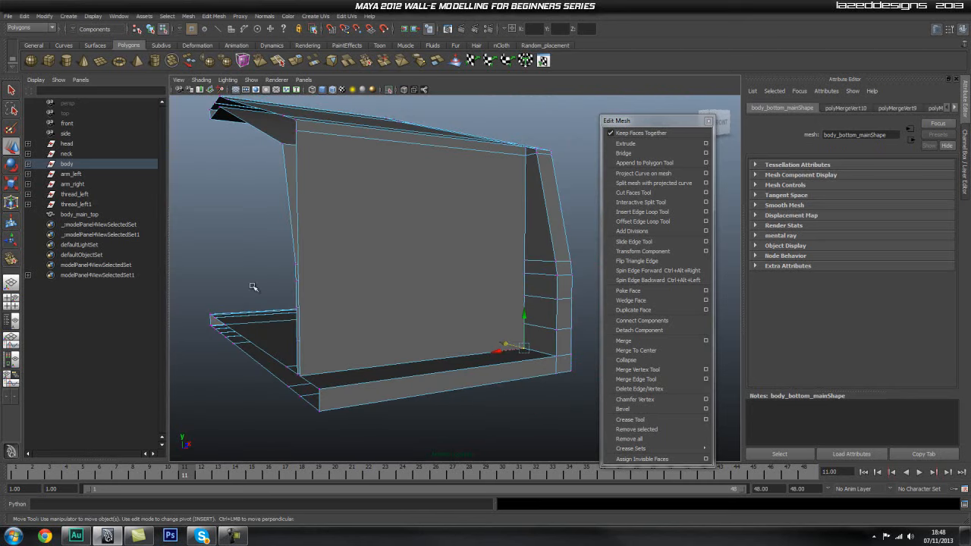
pyautogui.scroll(-2, 475, 299)
# Step: Insert four horizontal edge loops across the large side panel, each near the height of a wall strip edge
pyautogui.keyDown('alt'); pyautogui.moveTo(429, 302); pyautogui.dragTo(375, 308, button='middle'); pyautogui.keyUp('alt')
pyautogui.keyDown('alt'); pyautogui.moveTo(375, 308); pyautogui.dragTo(620, 326, button='right'); pyautogui.keyUp('alt')
pyautogui.keyDown('alt'); pyautogui.moveTo(334, 309); pyautogui.dragTo(416, 306, button='right'); pyautogui.keyUp('alt')
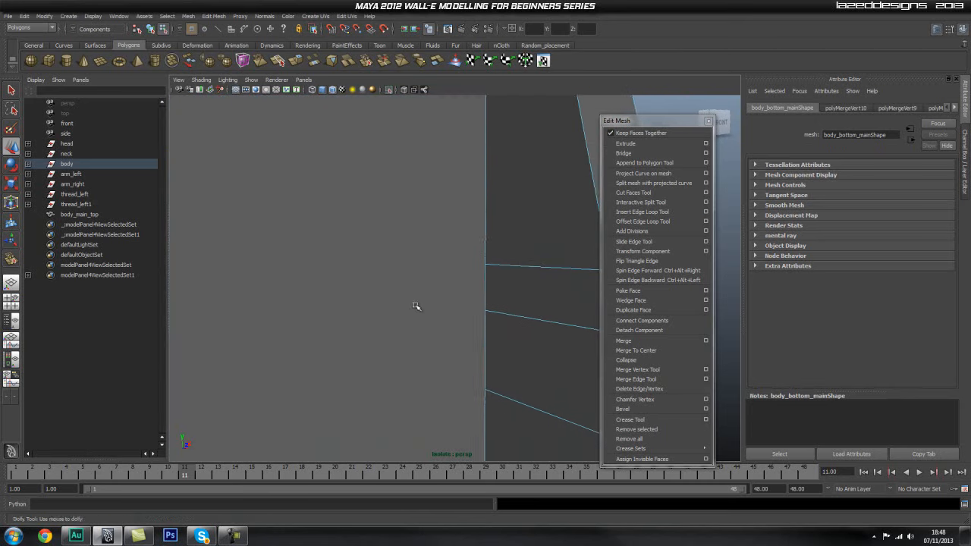
pyautogui.click(654, 212)
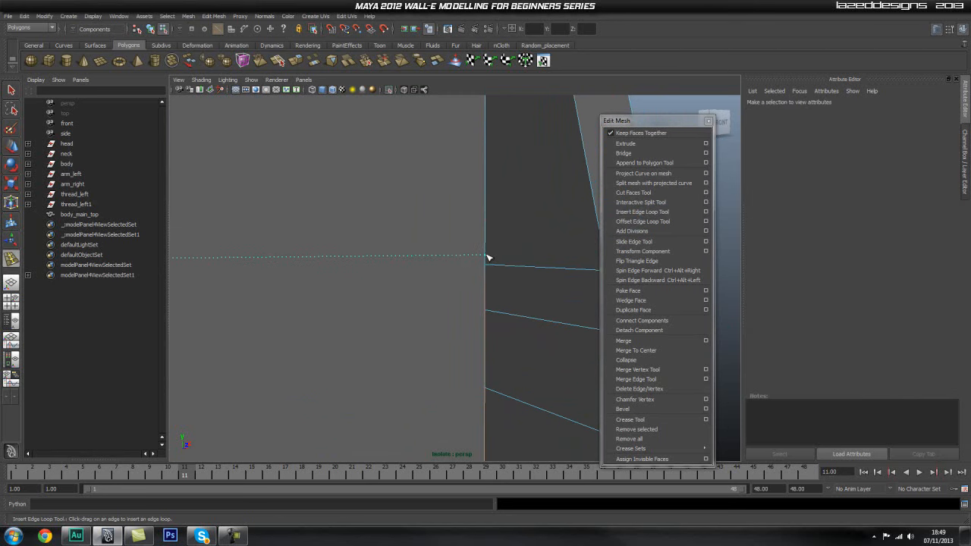
pyautogui.click(488, 258)
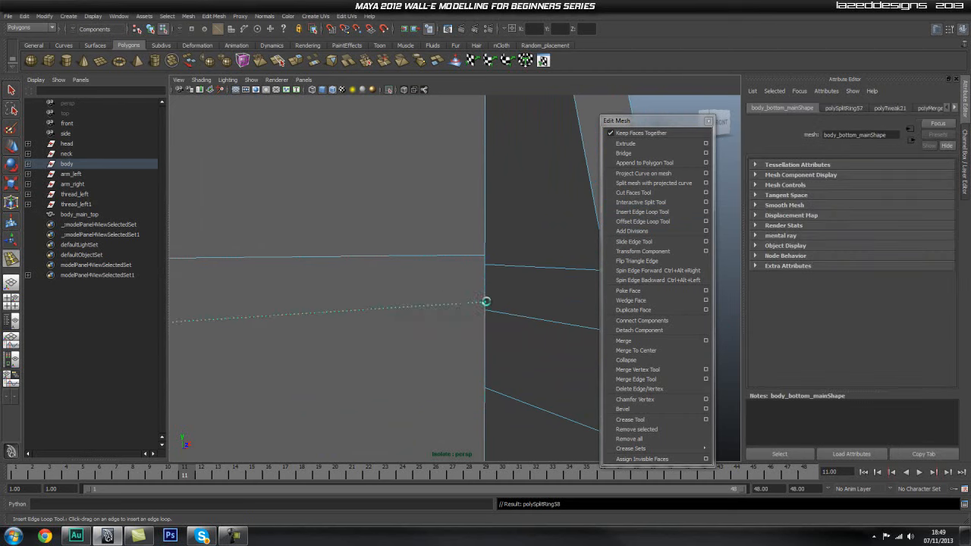
pyautogui.moveTo(486, 380); pyautogui.dragTo(485, 381)
pyautogui.keyDown('alt'); pyautogui.moveTo(455, 367); pyautogui.dragTo(448, 215, button='middle'); pyautogui.keyUp('alt')
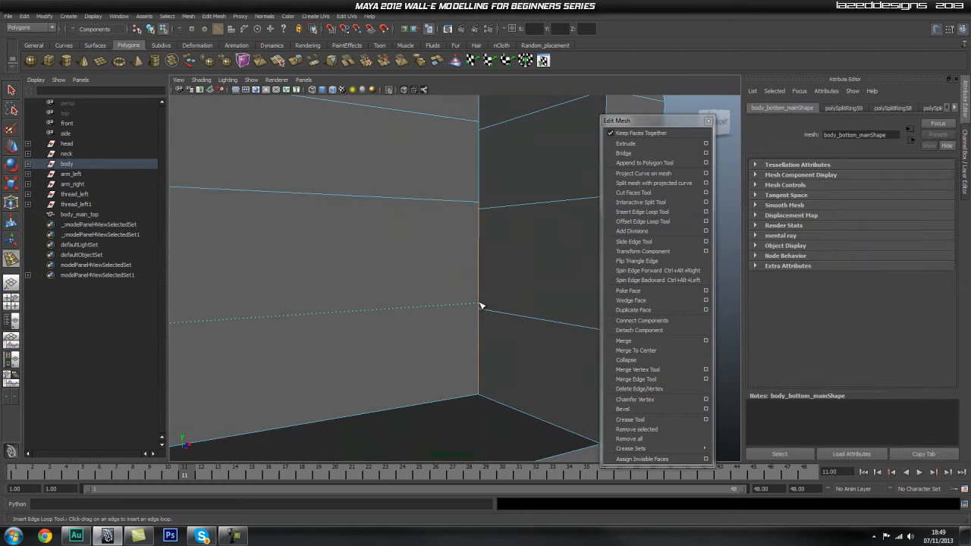
pyautogui.keyDown('alt'); pyautogui.moveTo(462, 343); pyautogui.dragTo(462, 330, button='right'); pyautogui.keyUp('alt')
pyautogui.keyDown('alt'); pyautogui.moveTo(461, 329); pyautogui.dragTo(447, 345, button='middle'); pyautogui.keyUp('alt')
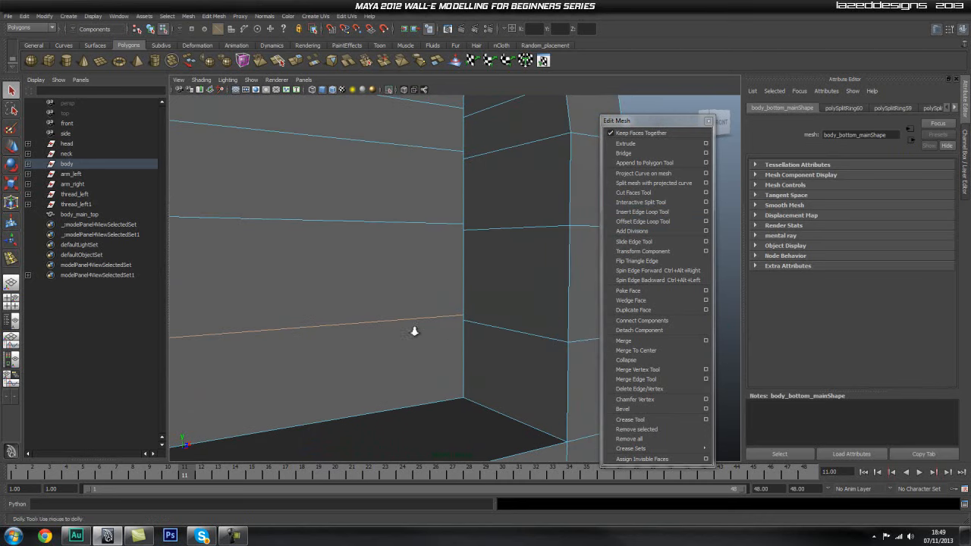
# Step: Merge the lowest side panel loop's corner vertex with the wall strip's lowest inner loop vertex
pyautogui.scroll(3, 371, 327)
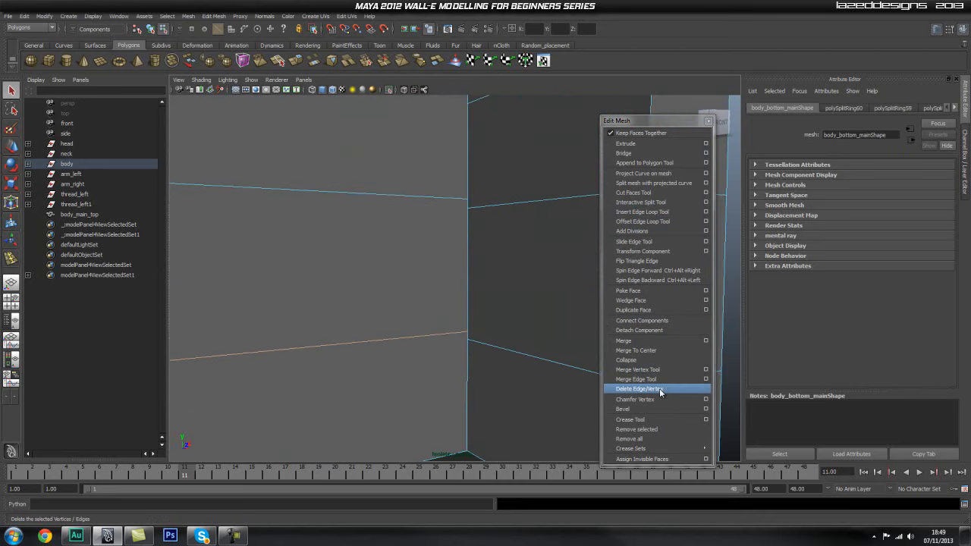
pyautogui.click(642, 370)
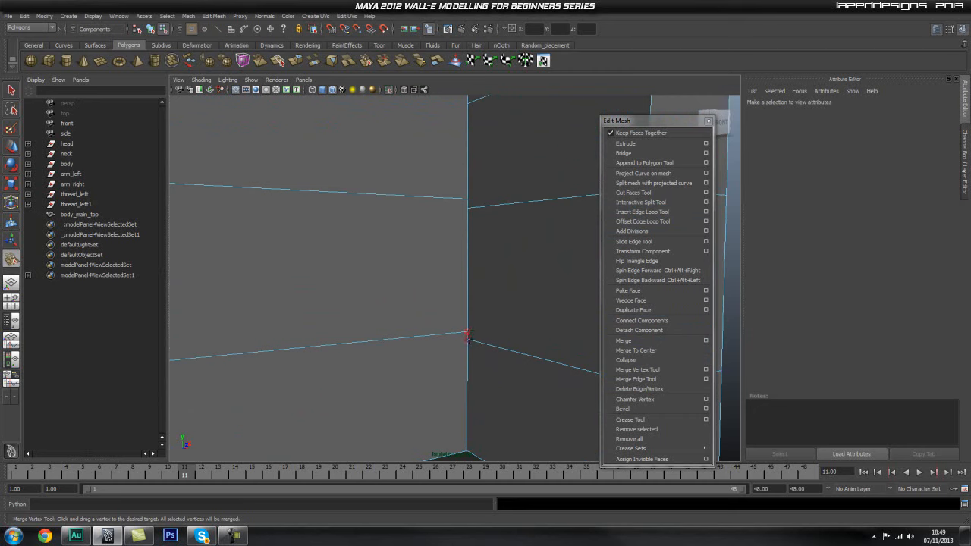
pyautogui.moveTo(467, 336); pyautogui.dragTo(467, 341)
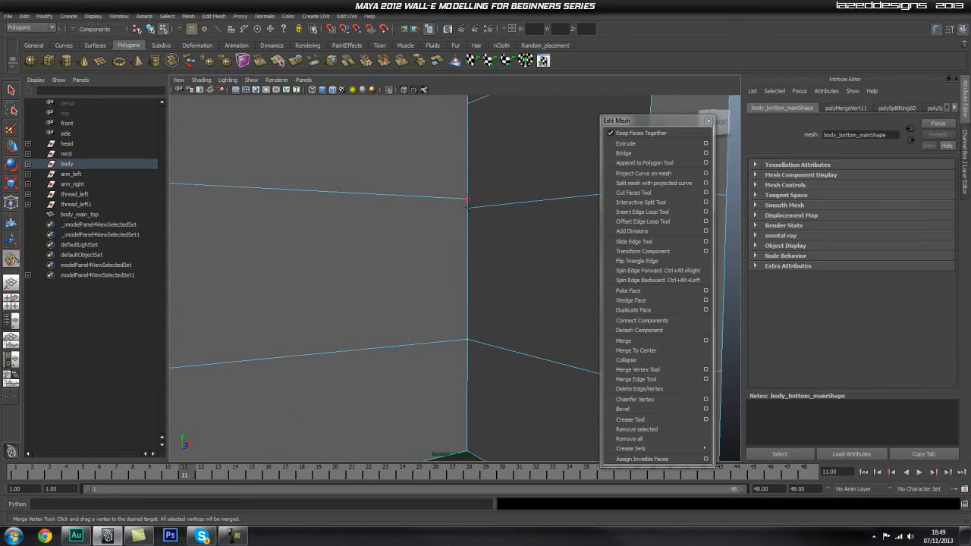
# Step: Merge the side panel's three remaining loop corner vertices with the matching wall strip vertices
pyautogui.keyDown('alt'); pyautogui.moveTo(477, 195); pyautogui.dragTo(478, 305, button='middle'); pyautogui.keyUp('alt')
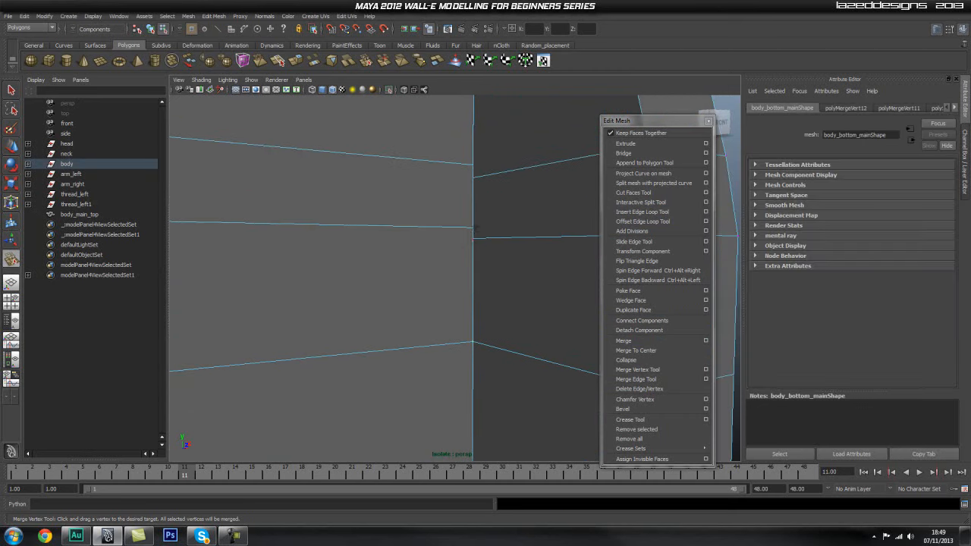
pyautogui.keyDown('alt'); pyautogui.moveTo(474, 189); pyautogui.dragTo(476, 245, button='middle'); pyautogui.keyUp('alt')
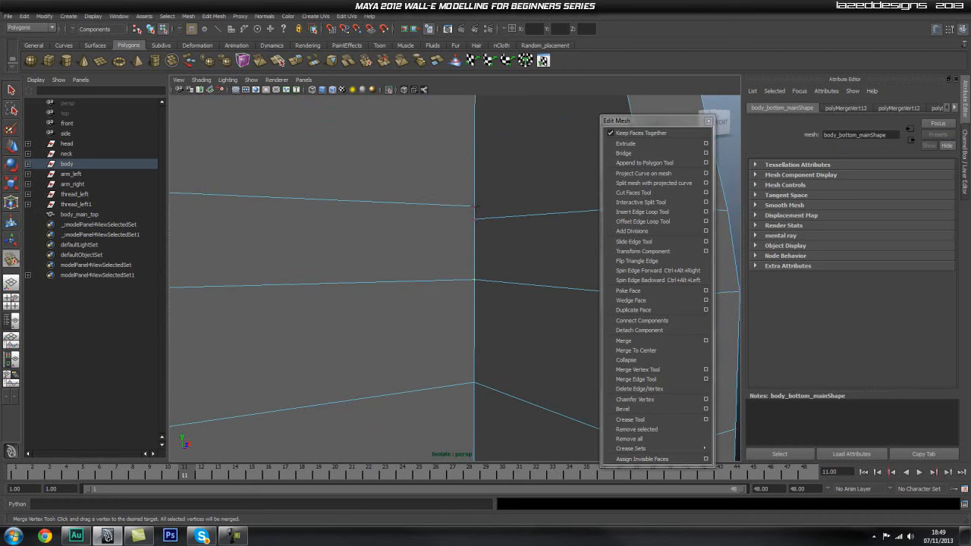
pyautogui.keyDown('alt'); pyautogui.moveTo(483, 190); pyautogui.dragTo(503, 296, button='middle'); pyautogui.keyUp('alt')
# Step: Level the loop vertices at the side panel's other end with the merged corner vertices, and adjust the base corner vertex there
pyautogui.keyDown('alt'); pyautogui.moveTo(503, 297); pyautogui.dragTo(268, 309, button='right'); pyautogui.keyUp('alt')
pyautogui.keyDown('alt'); pyautogui.moveTo(355, 310); pyautogui.dragTo(500, 230, button='middle'); pyautogui.keyUp('alt')
pyautogui.keyDown('alt'); pyautogui.moveTo(524, 229); pyautogui.dragTo(470, 229, button='right'); pyautogui.keyUp('alt')
pyautogui.keyDown('alt'); pyautogui.moveTo(470, 229); pyautogui.dragTo(382, 268, button='middle'); pyautogui.keyUp('alt')
pyautogui.keyDown('alt'); pyautogui.moveTo(211, 286); pyautogui.dragTo(318, 317); pyautogui.keyUp('alt')
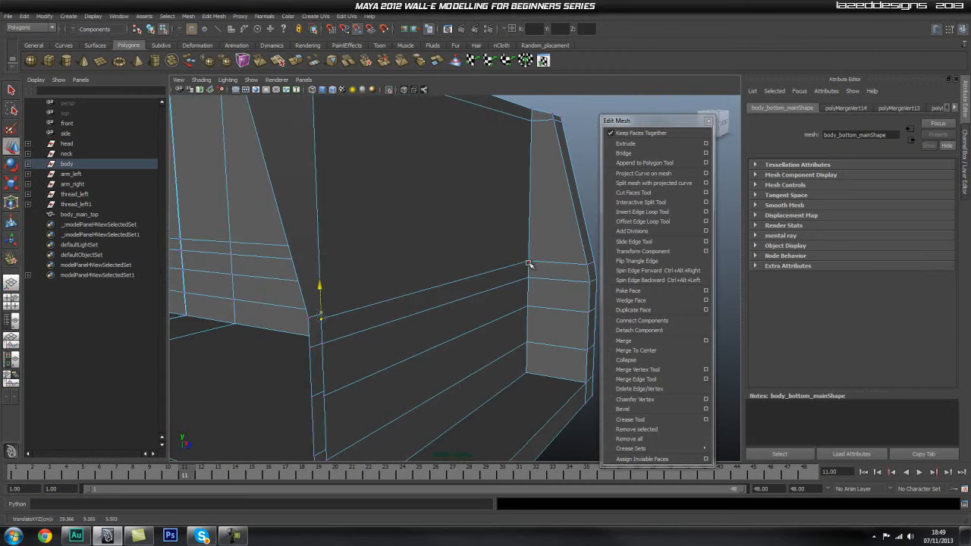
pyautogui.hotkey('ctrl', 'z')
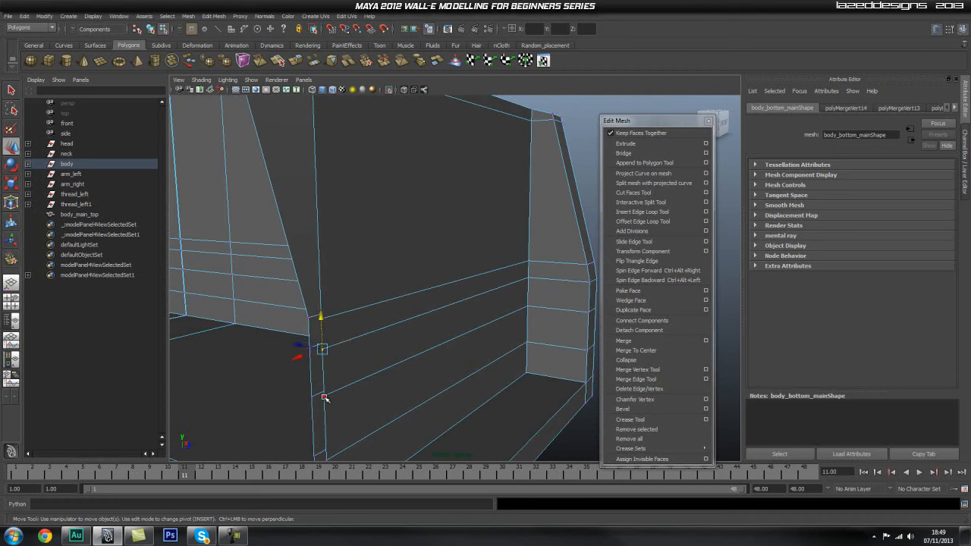
pyautogui.hotkey('ctrl', 'z')
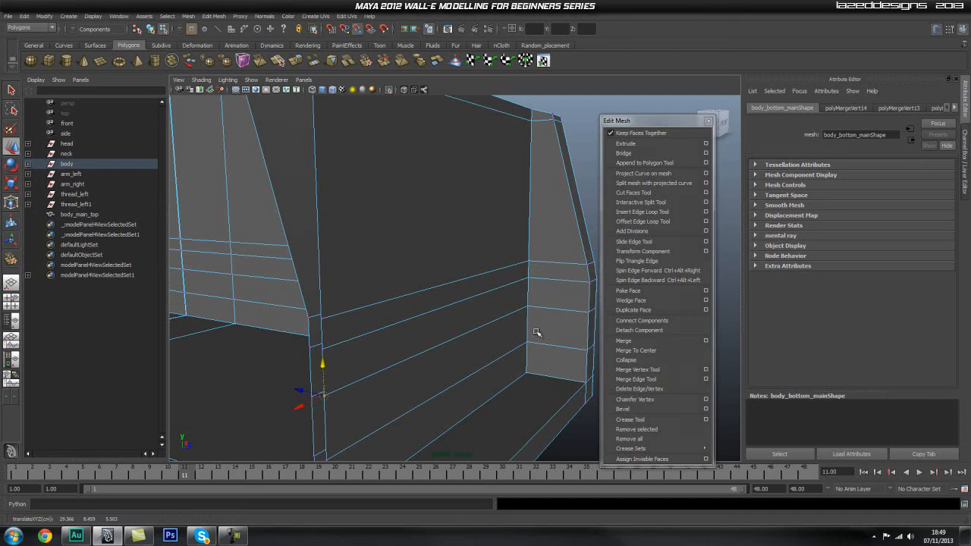
pyautogui.click(326, 460)
pyautogui.keyDown('alt'); pyautogui.moveTo(420, 390); pyautogui.dragTo(423, 317); pyautogui.keyUp('alt')
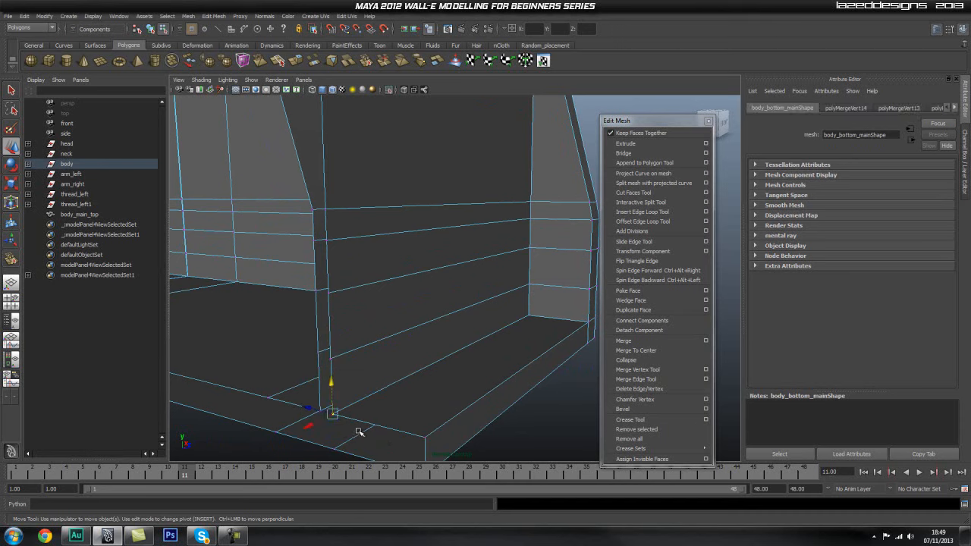
pyautogui.moveTo(307, 410); pyautogui.dragTo(318, 373)
# Step: Return to object mode, select the lower body mesh and delete its construction history
pyautogui.keyDown('alt'); pyautogui.moveTo(518, 394); pyautogui.dragTo(479, 338); pyautogui.keyUp('alt')
pyautogui.keyDown('alt'); pyautogui.moveTo(479, 338); pyautogui.dragTo(399, 288, button='right'); pyautogui.keyUp('alt')
pyautogui.keyDown('alt'); pyautogui.moveTo(399, 288); pyautogui.dragTo(443, 284, button='middle'); pyautogui.keyUp('alt')
pyautogui.press('q')
pyautogui.moveTo(443, 284); pyautogui.dragTo(489, 265, button='right')
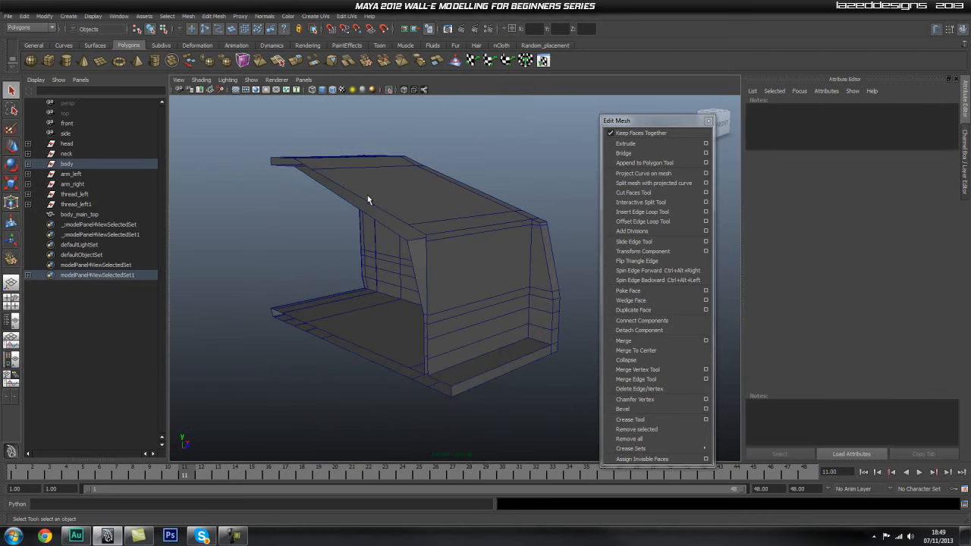
pyautogui.click(440, 192)
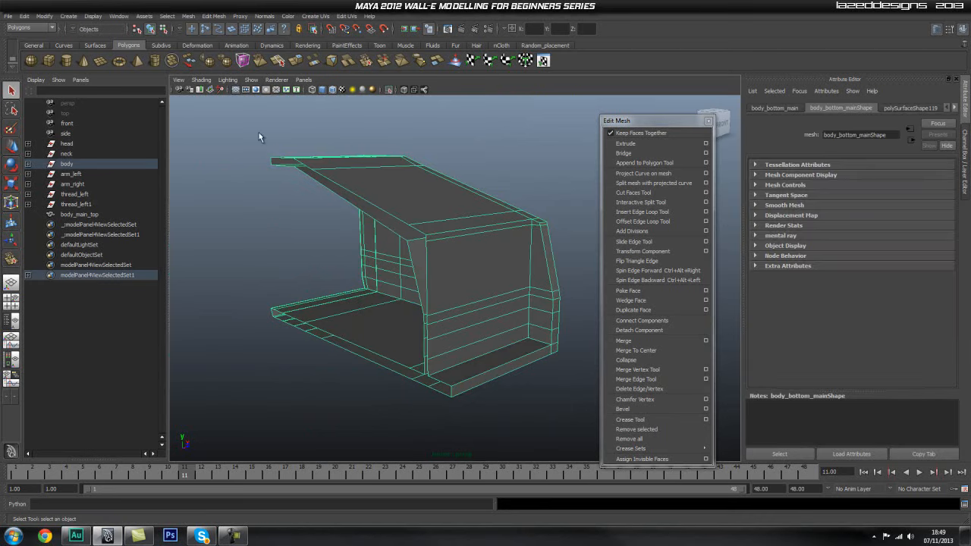
pyautogui.click(28, 18)
pyautogui.moveTo(106, 133)
pyautogui.click(177, 142)
# Step: Examine the lower body's rebuilt end section, side panel and floor ledge from several angles
pyautogui.keyDown('alt'); pyautogui.moveTo(341, 178); pyautogui.dragTo(319, 217, button='middle'); pyautogui.keyUp('alt')
pyautogui.keyDown('alt'); pyautogui.moveTo(318, 217); pyautogui.dragTo(364, 247, button='right'); pyautogui.keyUp('alt')
pyautogui.keyDown('alt'); pyautogui.moveTo(364, 247); pyautogui.dragTo(433, 250); pyautogui.keyUp('alt')
pyautogui.keyDown('alt'); pyautogui.moveTo(374, 253); pyautogui.dragTo(406, 128, button='middle'); pyautogui.keyUp('alt')
pyautogui.keyDown('alt'); pyautogui.moveTo(336, 198); pyautogui.dragTo(281, 228, button='right'); pyautogui.keyUp('alt')
pyautogui.keyDown('alt'); pyautogui.moveTo(281, 228); pyautogui.dragTo(455, 266); pyautogui.keyUp('alt')
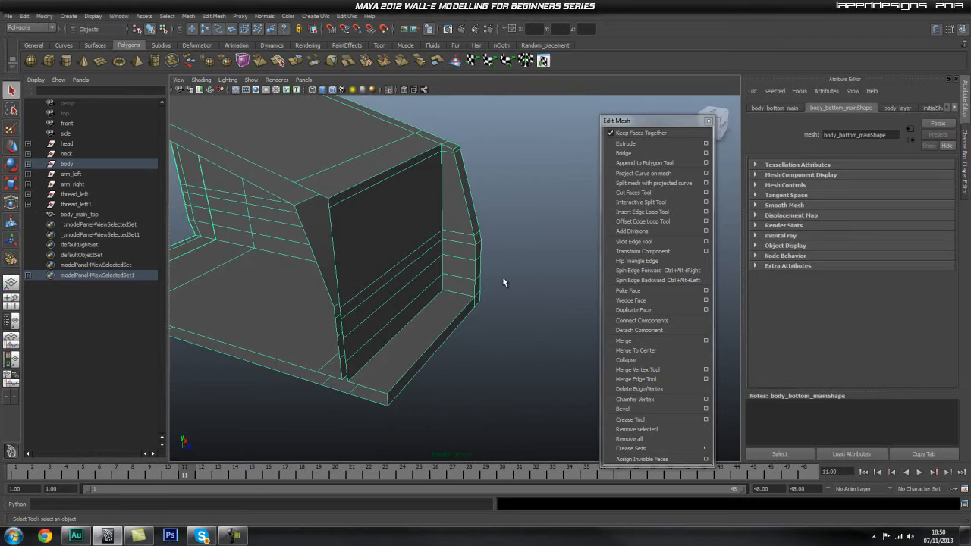
pyautogui.keyDown('alt'); pyautogui.moveTo(462, 288); pyautogui.dragTo(469, 292, button='right'); pyautogui.keyUp('alt')
pyautogui.keyDown('alt'); pyautogui.moveTo(469, 293); pyautogui.dragTo(429, 278); pyautogui.keyUp('alt')
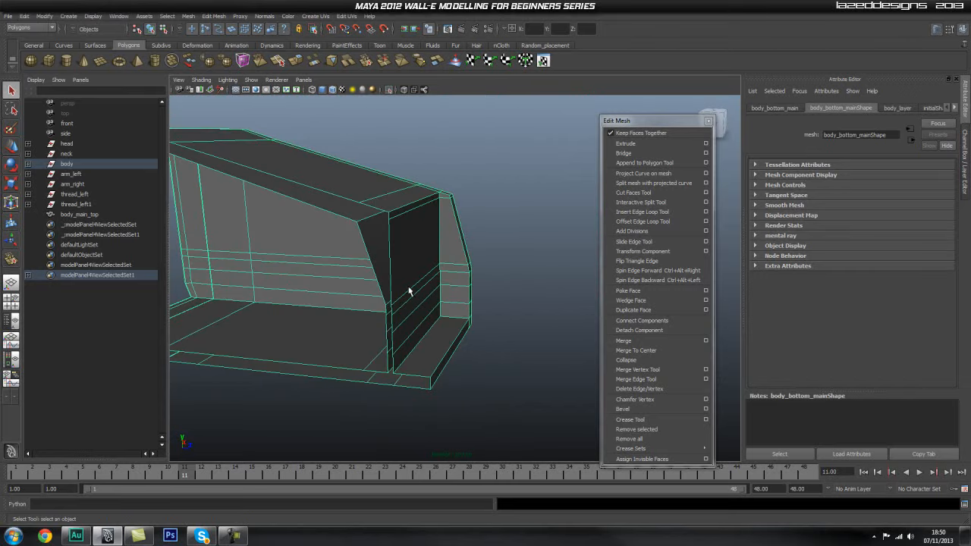
pyautogui.keyDown('alt'); pyautogui.moveTo(379, 292); pyautogui.dragTo(425, 276, button='middle'); pyautogui.keyUp('alt')
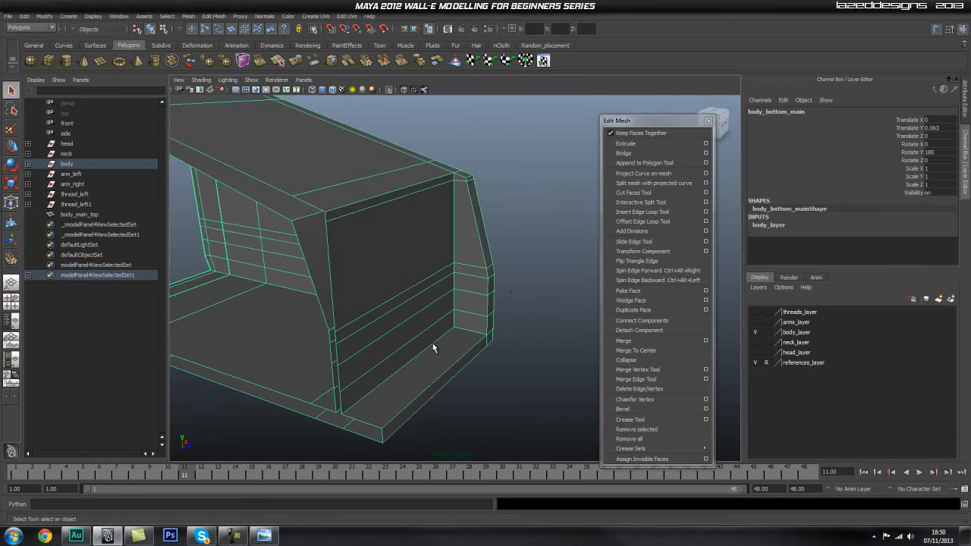
pyautogui.keyDown('alt'); pyautogui.moveTo(436, 349); pyautogui.dragTo(505, 282, button='middle'); pyautogui.keyUp('alt')
pyautogui.scroll(1, 528, 263)
pyautogui.keyDown('alt'); pyautogui.moveTo(508, 267); pyautogui.dragTo(435, 234); pyautogui.keyUp('alt')
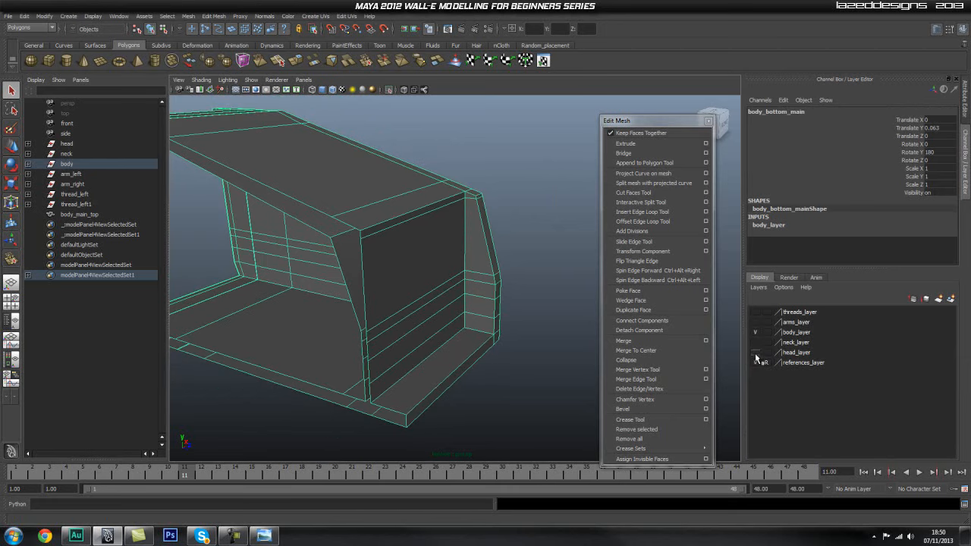
# Step: Turn off the isolated view of the lower body and set body_main_top to unsmoothed display
pyautogui.click(389, 90)
pyautogui.keyDown('alt'); pyautogui.moveTo(516, 235); pyautogui.dragTo(536, 273, button='middle'); pyautogui.keyUp('alt')
pyautogui.keyDown('alt'); pyautogui.moveTo(554, 330); pyautogui.dragTo(559, 268); pyautogui.keyUp('alt')
pyautogui.keyDown('alt'); pyautogui.moveTo(316, 233); pyautogui.dragTo(549, 242, button='right'); pyautogui.keyUp('alt')
pyautogui.keyDown('alt'); pyautogui.moveTo(474, 226); pyautogui.dragTo(487, 257, button='middle'); pyautogui.keyUp('alt')
pyautogui.keyDown('alt'); pyautogui.moveTo(487, 257); pyautogui.dragTo(544, 360); pyautogui.keyUp('alt')
pyautogui.moveTo(473, 191); pyautogui.dragTo(507, 179, button='right')
pyautogui.click(451, 192)
pyautogui.press('1')
pyautogui.keyDown('alt'); pyautogui.moveTo(539, 307); pyautogui.dragTo(440, 291, button='middle'); pyautogui.keyUp('alt')
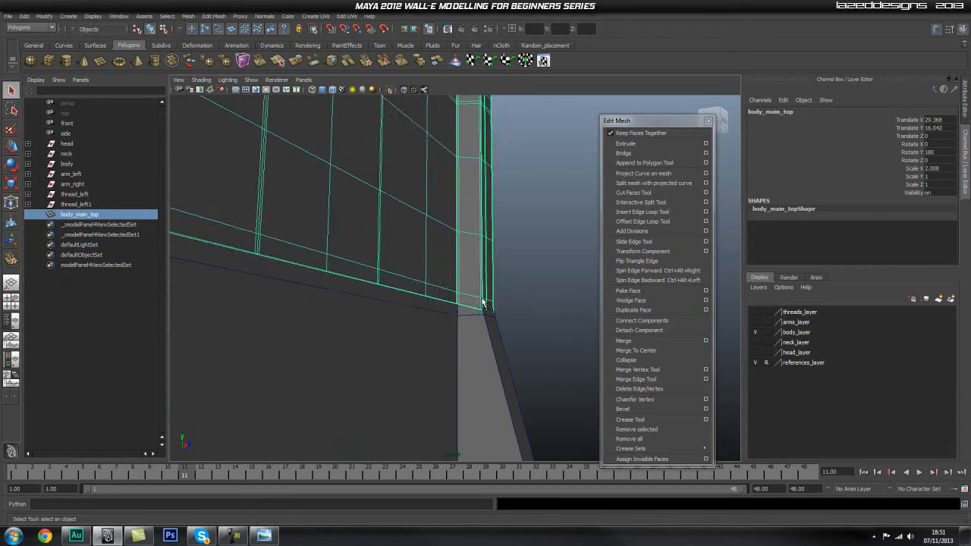
# Step: Check the join between upper and lower body against the side view reference, with X-ray shading turned on
pyautogui.click(407, 293)
pyautogui.keyDown('alt'); pyautogui.moveTo(407, 293); pyautogui.dragTo(504, 278); pyautogui.keyUp('alt')
pyautogui.press('space')
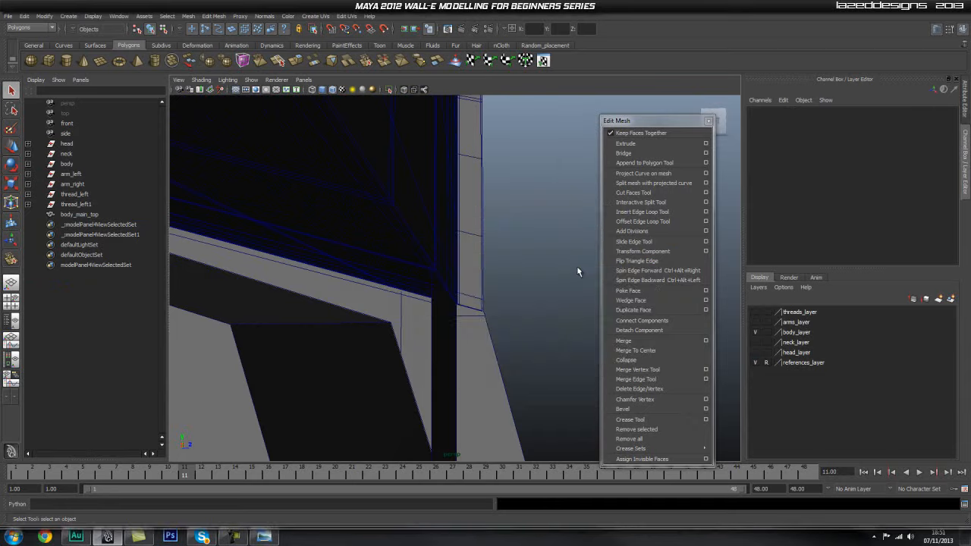
pyautogui.press('space')
pyautogui.keyDown('alt'); pyautogui.moveTo(248, 269); pyautogui.dragTo(356, 459, button='middle'); pyautogui.keyUp('alt')
pyautogui.scroll(-6, 387, 284)
pyautogui.keyDown('alt'); pyautogui.moveTo(399, 272); pyautogui.dragTo(191, 255, button='middle'); pyautogui.keyUp('alt')
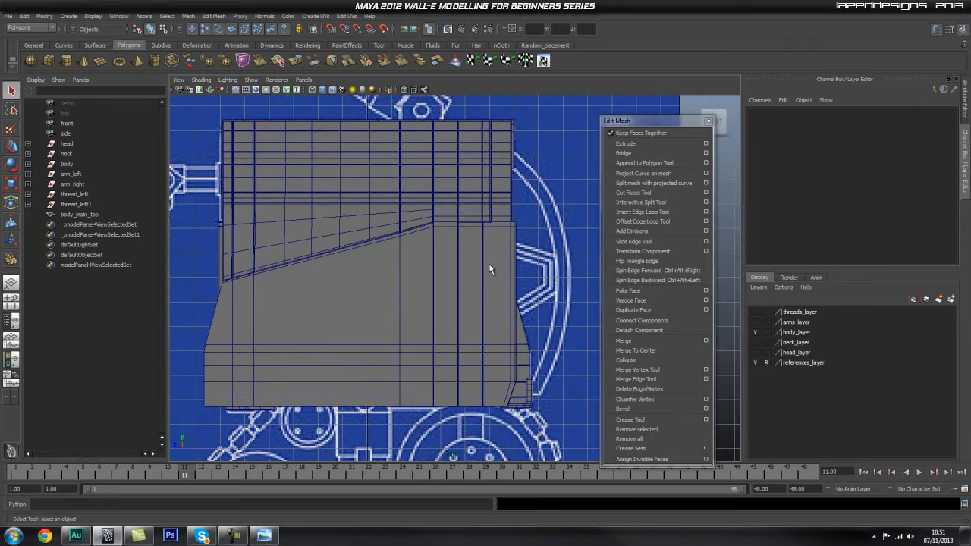
pyautogui.keyDown('alt'); pyautogui.moveTo(242, 283); pyautogui.dragTo(434, 282, button='middle'); pyautogui.keyUp('alt')
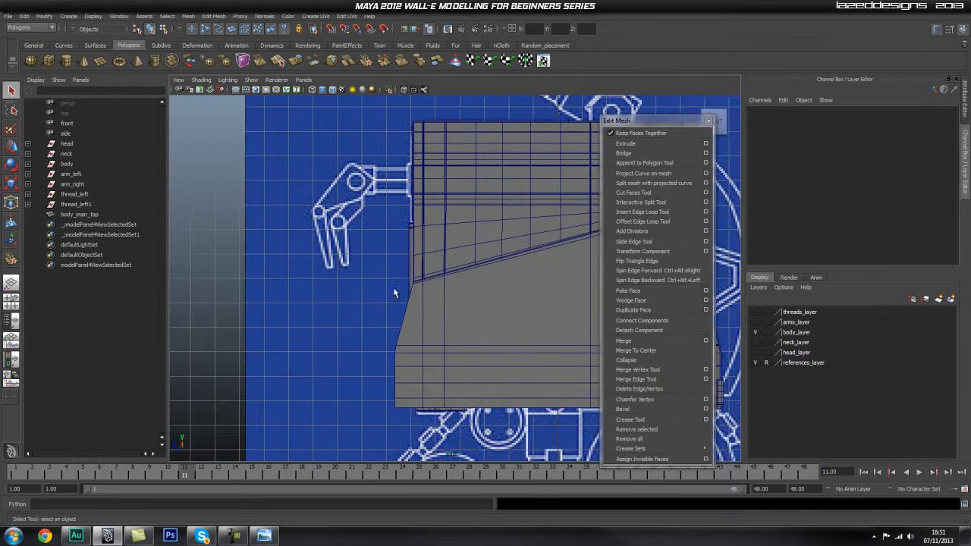
pyautogui.scroll(7, 346, 315)
pyautogui.moveTo(352, 307)
pyautogui.keyDown('alt'); pyautogui.mouseDown(button='middle')
pyautogui.moveTo(412, 339)
pyautogui.moveTo(423, 261)
pyautogui.moveTo(425, 310)
pyautogui.moveTo(400, 216)
pyautogui.mouseUp(button='middle'); pyautogui.keyUp('alt')
pyautogui.scroll(3, 412, 339)
pyautogui.click(405, 90)
pyautogui.scroll(2, 433, 312)
pyautogui.scroll(1, 409, 227)
pyautogui.press('space')
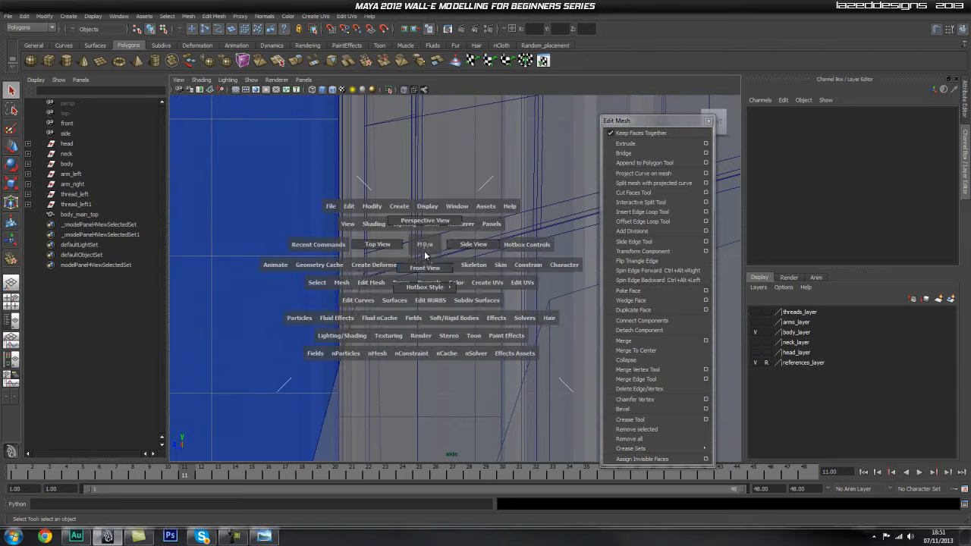
# Step: Check the join's outer corner in the front view, return to perspective and turn X-ray shading off
pyautogui.press('a')
pyautogui.keyDown('alt'); pyautogui.moveTo(556, 267); pyautogui.dragTo(454, 240, button='middle'); pyautogui.keyUp('alt')
pyautogui.scroll(5, 474, 338)
pyautogui.keyDown('alt'); pyautogui.moveTo(463, 280); pyautogui.dragTo(585, 289, button='right'); pyautogui.keyUp('alt')
pyautogui.keyDown('alt'); pyautogui.moveTo(502, 265); pyautogui.dragTo(476, 286, button='middle'); pyautogui.keyUp('alt')
pyautogui.press('space')
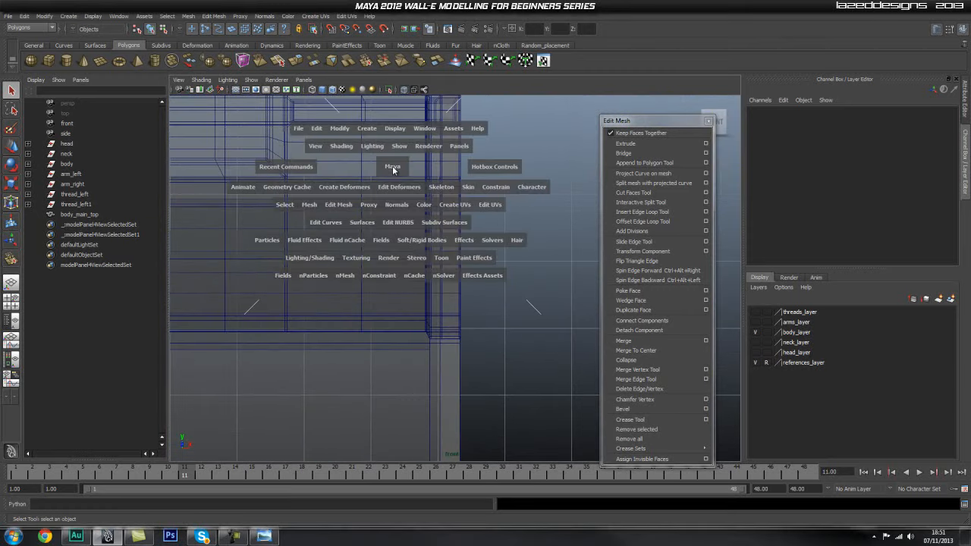
pyautogui.moveTo(392, 167); pyautogui.dragTo(392, 126)
pyautogui.keyDown('alt'); pyautogui.moveTo(459, 251); pyautogui.dragTo(472, 231); pyautogui.keyUp('alt')
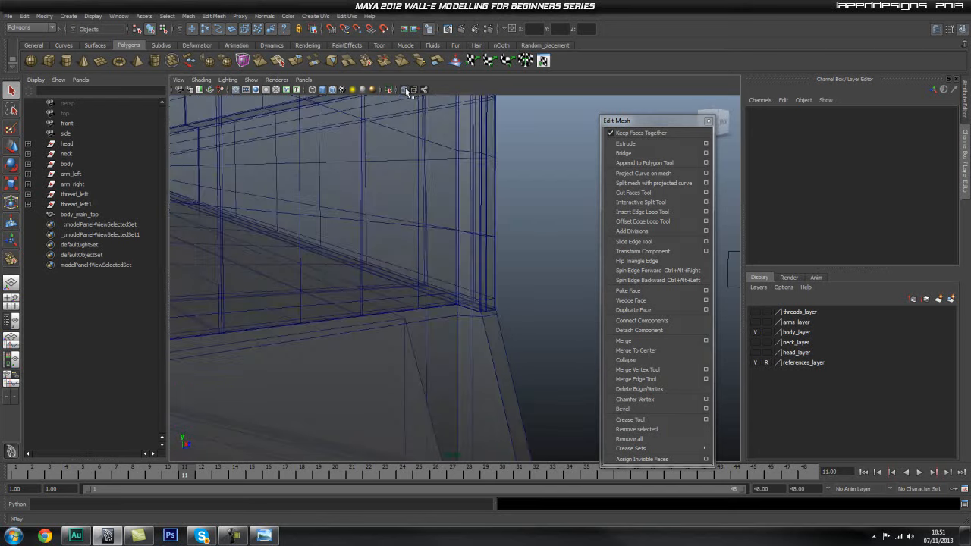
pyautogui.click(405, 89)
# Step: Examine the corner seam between body_main_top and the lower body closely from outside
pyautogui.moveTo(555, 328)
pyautogui.keyDown('alt'); pyautogui.mouseDown()
pyautogui.moveTo(478, 306)
pyautogui.moveTo(474, 282)
pyautogui.mouseUp(); pyautogui.keyUp('alt')
pyautogui.keyDown('alt'); pyautogui.moveTo(475, 282); pyautogui.dragTo(745, 329, button='right'); pyautogui.keyUp('alt')
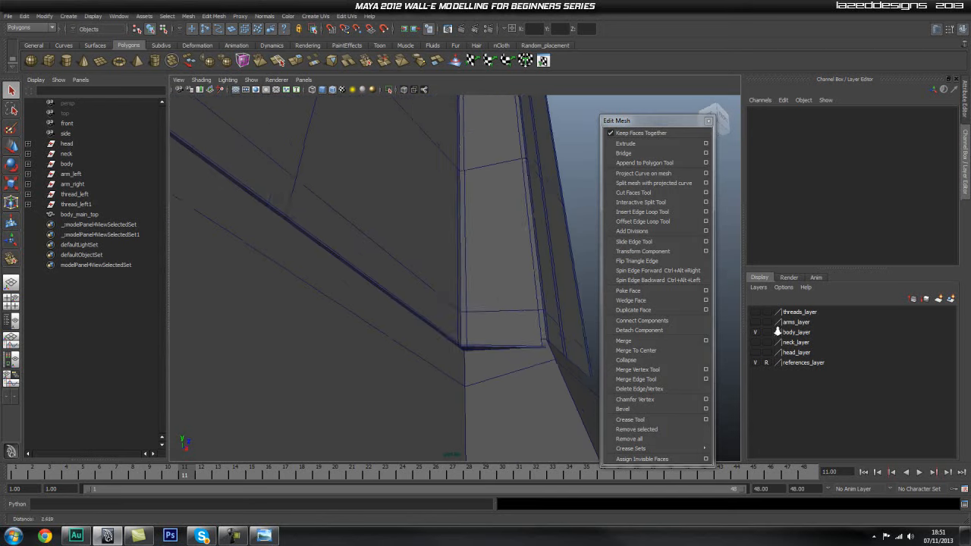
pyautogui.moveTo(445, 303)
pyautogui.keyDown('alt'); pyautogui.mouseDown()
pyautogui.moveTo(427, 321)
pyautogui.moveTo(434, 312)
pyautogui.mouseUp(); pyautogui.keyUp('alt')
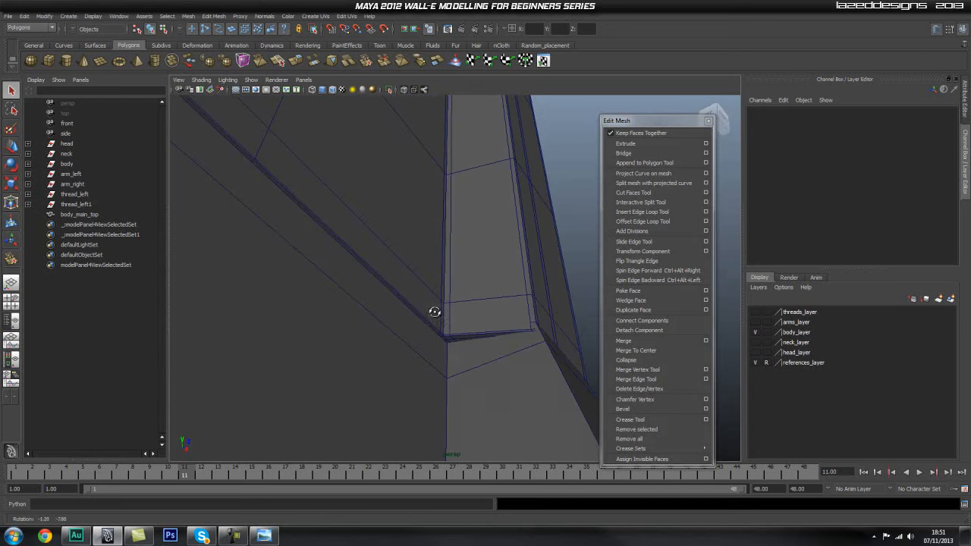
pyautogui.click(477, 287)
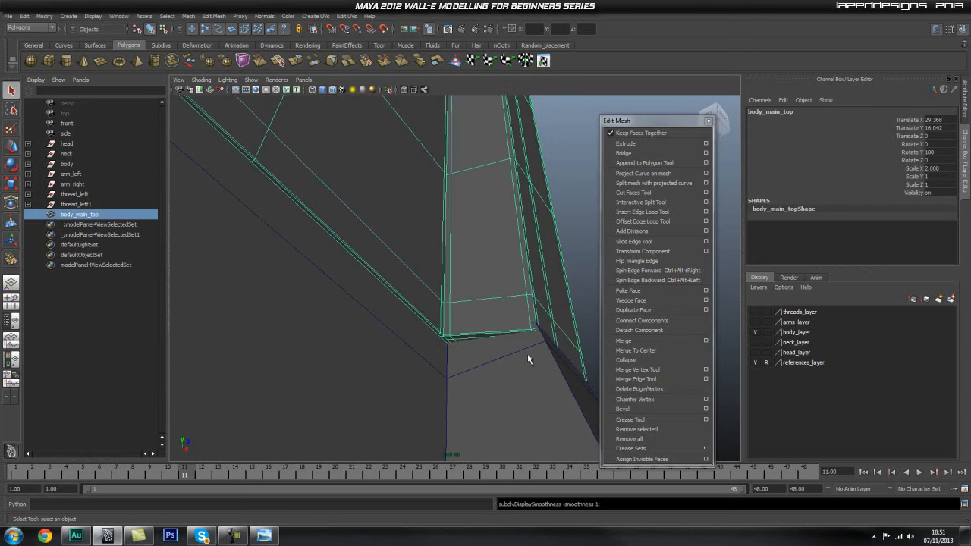
pyautogui.click(512, 409)
pyautogui.click(459, 324)
pyautogui.keyDown('alt'); pyautogui.moveTo(459, 324); pyautogui.dragTo(454, 236); pyautogui.keyUp('alt')
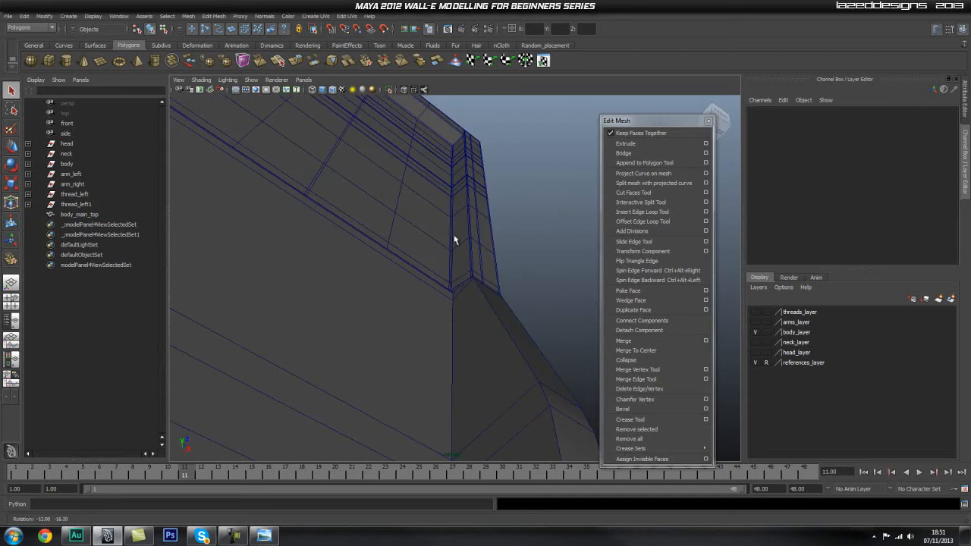
pyautogui.keyDown('alt'); pyautogui.moveTo(461, 278); pyautogui.dragTo(447, 304); pyautogui.keyUp('alt')
pyautogui.keyDown('alt'); pyautogui.moveTo(447, 304); pyautogui.dragTo(663, 326, button='right'); pyautogui.keyUp('alt')
pyautogui.keyDown('alt'); pyautogui.moveTo(528, 337); pyautogui.dragTo(469, 333, button='middle'); pyautogui.keyUp('alt')
pyautogui.keyDown('alt'); pyautogui.moveTo(469, 333); pyautogui.dragTo(455, 329); pyautogui.keyUp('alt')
pyautogui.keyDown('alt'); pyautogui.moveTo(390, 320); pyautogui.dragTo(334, 321, button='right'); pyautogui.keyUp('alt')
pyautogui.keyDown('alt'); pyautogui.moveTo(401, 321); pyautogui.dragTo(447, 347); pyautogui.keyUp('alt')
# Step: Examine the join from inside and below, and view the two body parts together from both sides
pyautogui.scroll(-5, 446, 346)
pyautogui.keyDown('alt'); pyautogui.moveTo(425, 331); pyautogui.dragTo(440, 346, button='middle'); pyautogui.keyUp('alt')
pyautogui.keyDown('alt'); pyautogui.moveTo(375, 339); pyautogui.dragTo(461, 394, button='right'); pyautogui.keyUp('alt')
pyautogui.keyDown('alt'); pyautogui.moveTo(461, 407); pyautogui.dragTo(463, 323); pyautogui.keyUp('alt')
pyautogui.keyDown('alt'); pyautogui.moveTo(448, 260); pyautogui.dragTo(444, 313, button='middle'); pyautogui.keyUp('alt')
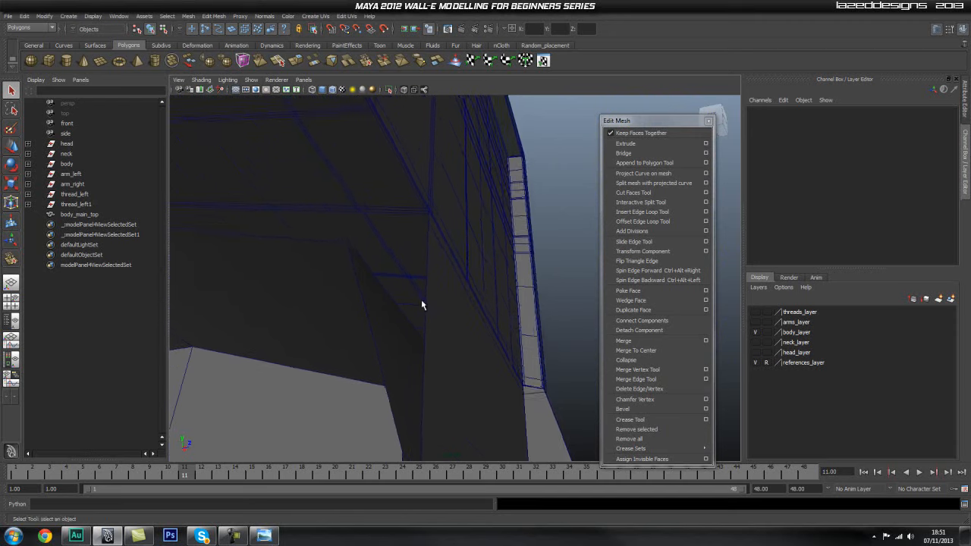
pyautogui.keyDown('alt'); pyautogui.moveTo(421, 299); pyautogui.dragTo(476, 283, button='right'); pyautogui.keyUp('alt')
pyautogui.keyDown('alt'); pyautogui.moveTo(494, 289); pyautogui.dragTo(550, 322); pyautogui.keyUp('alt')
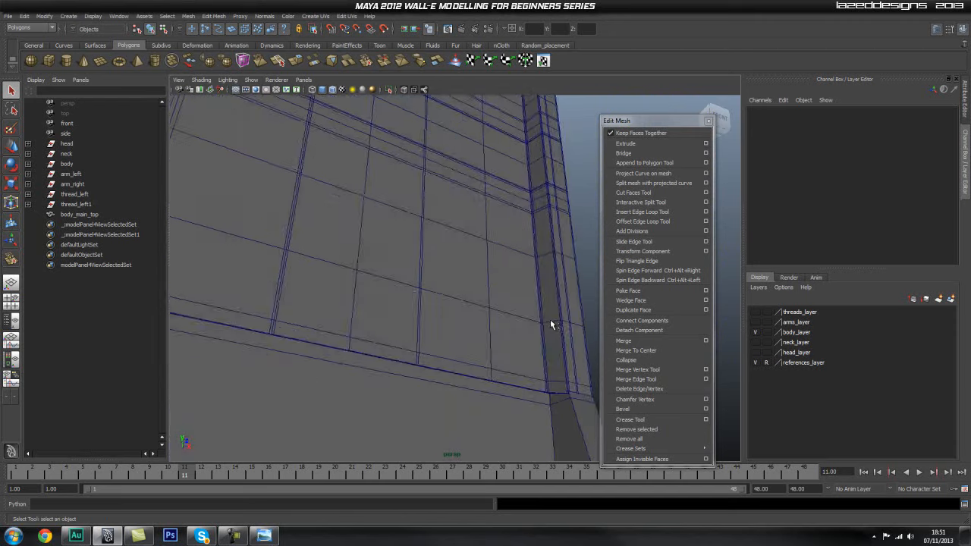
pyautogui.keyDown('alt'); pyautogui.moveTo(550, 322); pyautogui.dragTo(472, 336, button='right'); pyautogui.keyUp('alt')
pyautogui.keyDown('alt'); pyautogui.moveTo(472, 336); pyautogui.dragTo(467, 357); pyautogui.keyUp('alt')
pyautogui.keyDown('alt'); pyautogui.moveTo(467, 356); pyautogui.dragTo(417, 389, button='right'); pyautogui.keyUp('alt')
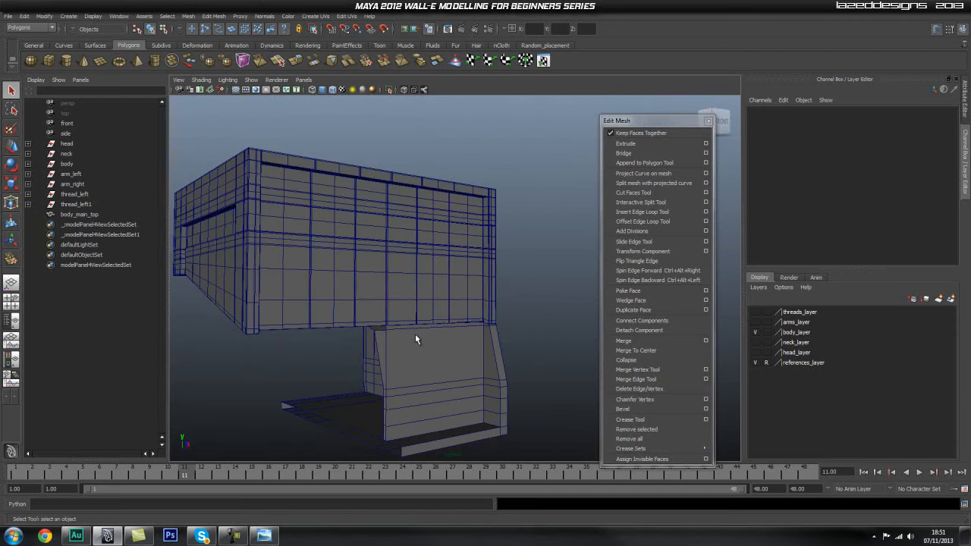
pyautogui.keyDown('alt'); pyautogui.moveTo(526, 327); pyautogui.dragTo(362, 341); pyautogui.keyUp('alt')
pyautogui.keyDown('alt'); pyautogui.moveTo(362, 340); pyautogui.dragTo(428, 347, button='right'); pyautogui.keyUp('alt')
pyautogui.keyDown('alt'); pyautogui.moveTo(427, 347); pyautogui.dragTo(496, 304); pyautogui.keyUp('alt')
pyautogui.keyDown('alt'); pyautogui.moveTo(524, 205); pyautogui.dragTo(464, 267); pyautogui.keyUp('alt')
# Step: Isolate the lower body to check its upper corner, and bring the full model back into view
pyautogui.moveTo(471, 377); pyautogui.dragTo(504, 339, button='right')
pyautogui.click(417, 357)
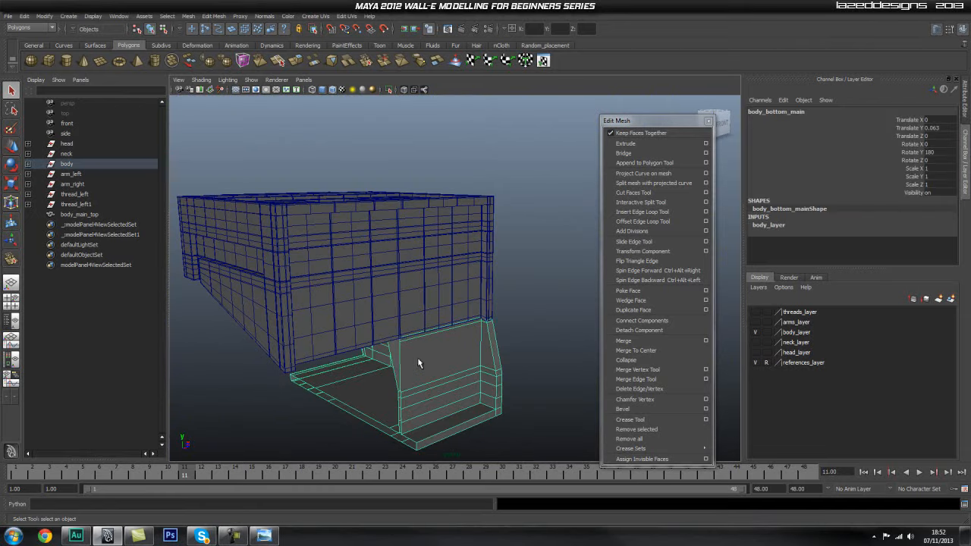
pyautogui.click(391, 89)
pyautogui.keyDown('alt'); pyautogui.moveTo(298, 275); pyautogui.dragTo(500, 310, button='right'); pyautogui.keyUp('alt')
pyautogui.keyDown('alt'); pyautogui.moveTo(500, 309); pyautogui.dragTo(493, 347); pyautogui.keyUp('alt')
pyautogui.keyDown('alt'); pyautogui.moveTo(493, 347); pyautogui.dragTo(450, 208, button='middle'); pyautogui.keyUp('alt')
pyautogui.click(390, 89)
pyautogui.click(537, 204)
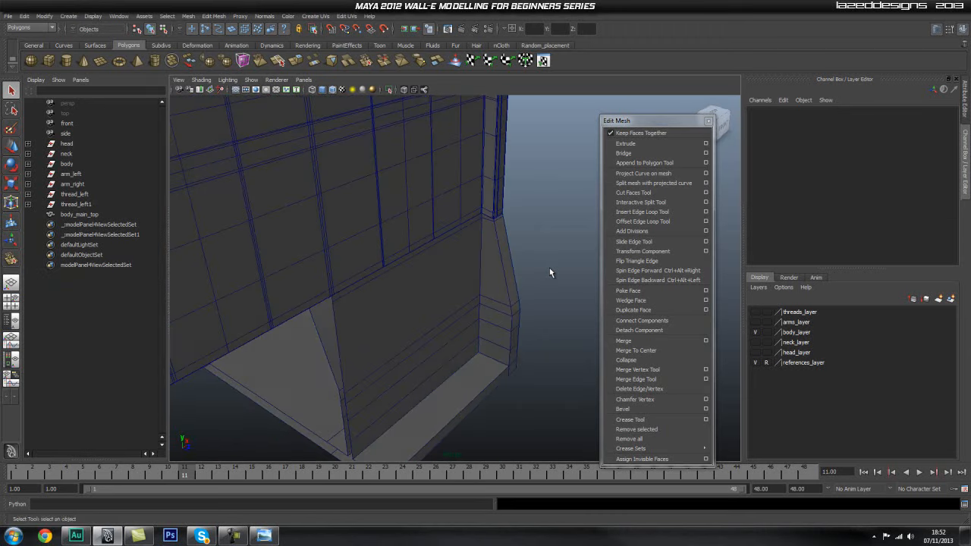
# Step: Hide the wireframe overlay and examine how the upper and lower body surfaces meet at the corner
pyautogui.click(334, 89)
pyautogui.moveTo(498, 223)
pyautogui.keyDown('alt'); pyautogui.mouseDown()
pyautogui.moveTo(440, 185)
pyautogui.moveTo(460, 215)
pyautogui.moveTo(477, 215)
pyautogui.moveTo(471, 250)
pyautogui.moveTo(494, 268)
pyautogui.moveTo(543, 250)
pyautogui.moveTo(455, 260)
pyautogui.moveTo(529, 266)
pyautogui.mouseUp(); pyautogui.keyUp('alt')
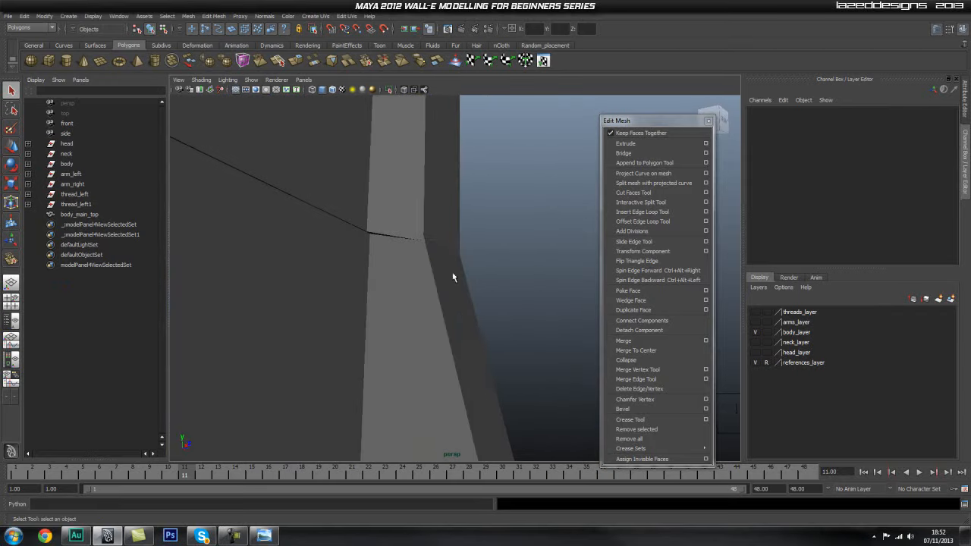
pyautogui.click(430, 280)
pyautogui.click(386, 220)
pyautogui.click(487, 230)
pyautogui.keyDown('alt'); pyautogui.moveTo(464, 216); pyautogui.dragTo(453, 179); pyautogui.keyUp('alt')
pyautogui.click(387, 226)
pyautogui.keyDown('alt'); pyautogui.moveTo(387, 226); pyautogui.dragTo(430, 304); pyautogui.keyUp('alt')
pyautogui.keyDown('alt'); pyautogui.moveTo(429, 303); pyautogui.dragTo(441, 314, button='right'); pyautogui.keyUp('alt')
pyautogui.keyDown('alt'); pyautogui.moveTo(548, 320); pyautogui.dragTo(413, 327, button='right'); pyautogui.keyUp('alt')
# Step: Compare body_main_top's lower border with the lower body's top edge along the shaded seam
pyautogui.click(596, 280)
pyautogui.keyDown('alt'); pyautogui.moveTo(428, 292); pyautogui.dragTo(368, 251); pyautogui.keyUp('alt')
pyautogui.click(405, 296)
pyautogui.press('w')
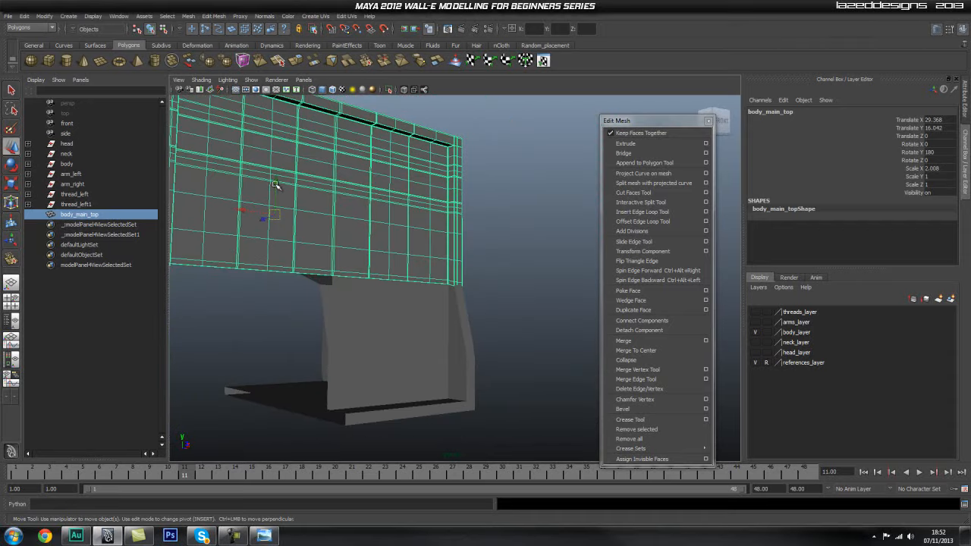
pyautogui.click(535, 241)
pyautogui.scroll(5, 500, 318)
pyautogui.moveTo(388, 308)
pyautogui.keyDown('alt'); pyautogui.mouseDown()
pyautogui.moveTo(402, 288)
pyautogui.moveTo(403, 297)
pyautogui.mouseUp(); pyautogui.keyUp('alt')
pyautogui.click(468, 310)
pyautogui.click(558, 298)
pyautogui.keyDown('alt'); pyautogui.moveTo(557, 298); pyautogui.dragTo(436, 297); pyautogui.keyUp('alt')
# Step: Select the lower body, isolate it and bring its upper end corner into view
pyautogui.click(321, 265)
pyautogui.keyDown('alt'); pyautogui.moveTo(321, 265); pyautogui.dragTo(470, 291, button='right'); pyautogui.keyUp('alt')
pyautogui.click(388, 89)
pyautogui.keyDown('alt'); pyautogui.moveTo(390, 175); pyautogui.dragTo(508, 338); pyautogui.keyUp('alt')
pyautogui.keyDown('alt'); pyautogui.moveTo(507, 338); pyautogui.dragTo(458, 206, button='middle'); pyautogui.keyUp('alt')
pyautogui.keyDown('alt'); pyautogui.moveTo(466, 242); pyautogui.dragTo(464, 241, button='middle'); pyautogui.keyUp('alt')
# Step: Select the horizontal edges running across the lower body's recessed end panel, from its top border down to the lower loops
pyautogui.moveTo(399, 261); pyautogui.dragTo(399, 236, button='right')
pyautogui.click(409, 283)
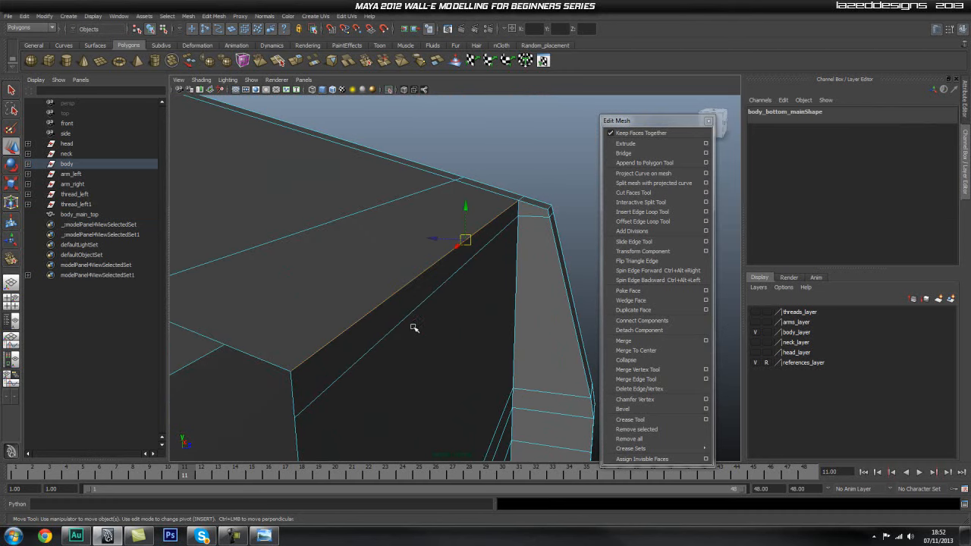
pyautogui.keyDown('alt'); pyautogui.moveTo(411, 313); pyautogui.dragTo(434, 200); pyautogui.keyUp('alt')
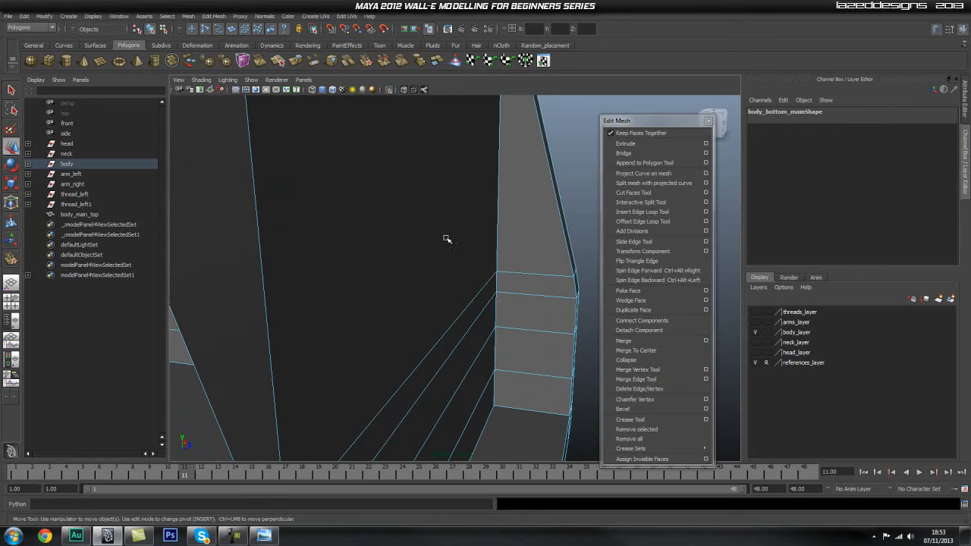
pyautogui.keyDown('alt'); pyautogui.moveTo(371, 280); pyautogui.dragTo(409, 303); pyautogui.keyUp('alt')
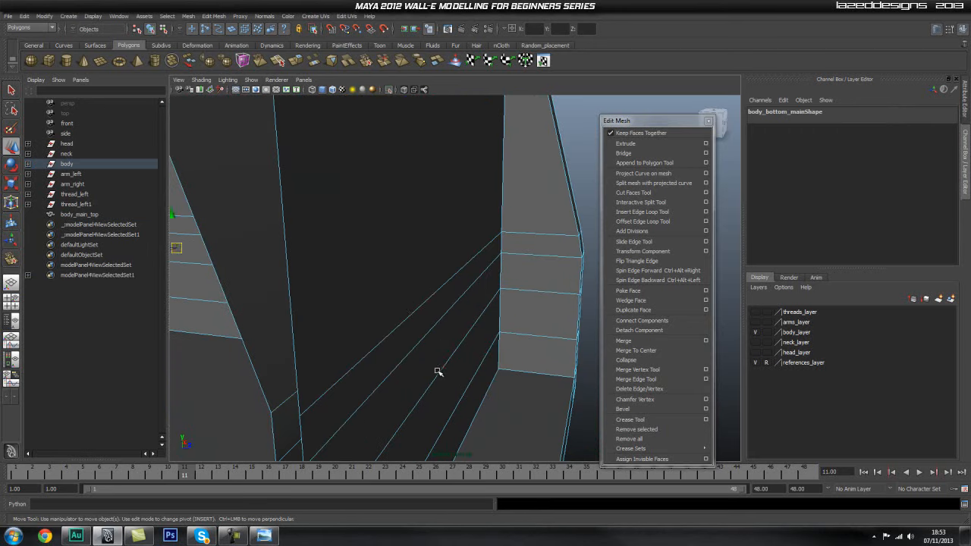
pyautogui.keyDown('alt'); pyautogui.moveTo(501, 365); pyautogui.dragTo(385, 351, button='right'); pyautogui.keyUp('alt')
pyautogui.moveTo(385, 352)
pyautogui.keyDown('alt'); pyautogui.mouseDown()
pyautogui.moveTo(374, 346)
pyautogui.moveTo(370, 362)
pyautogui.mouseUp(); pyautogui.keyUp('alt')
pyautogui.hotkey('ctrl', 'z')
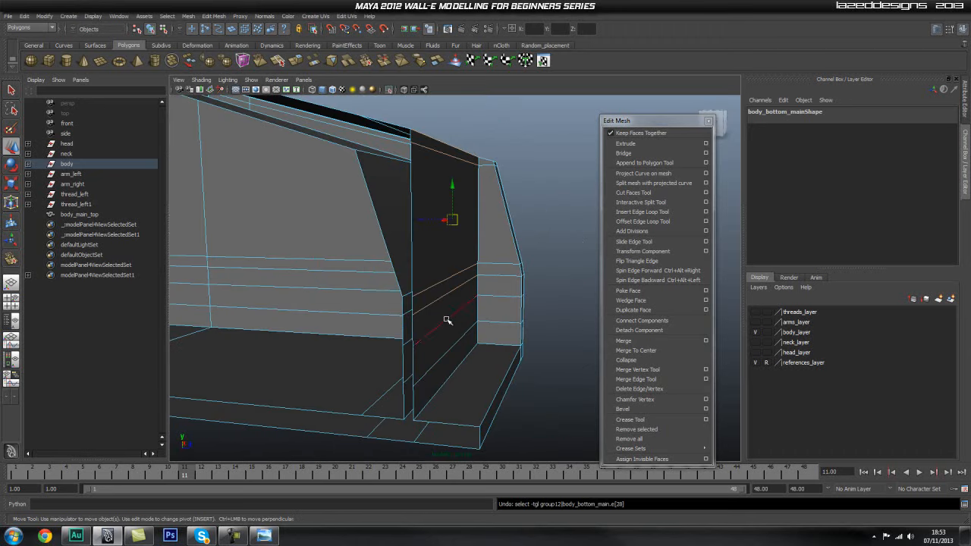
pyautogui.keyDown('alt'); pyautogui.moveTo(381, 210); pyautogui.dragTo(440, 419); pyautogui.keyUp('alt')
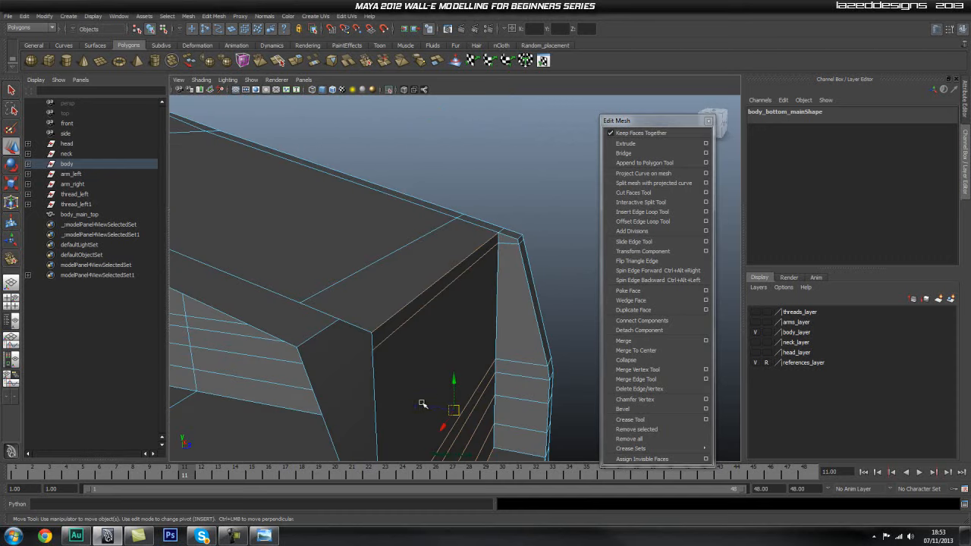
pyautogui.keyDown('alt'); pyautogui.moveTo(381, 287); pyautogui.dragTo(422, 292); pyautogui.keyUp('alt')
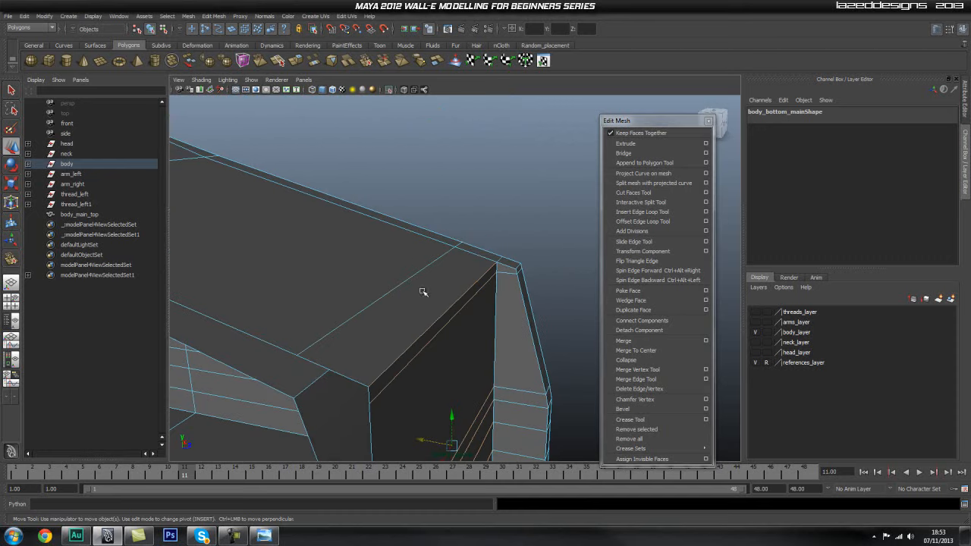
# Step: Bring back the full model and move the selected panel edges along one axis into line with the upper body's corner
pyautogui.click(390, 90)
pyautogui.keyDown('alt'); pyautogui.moveTo(488, 342); pyautogui.dragTo(443, 306); pyautogui.keyUp('alt')
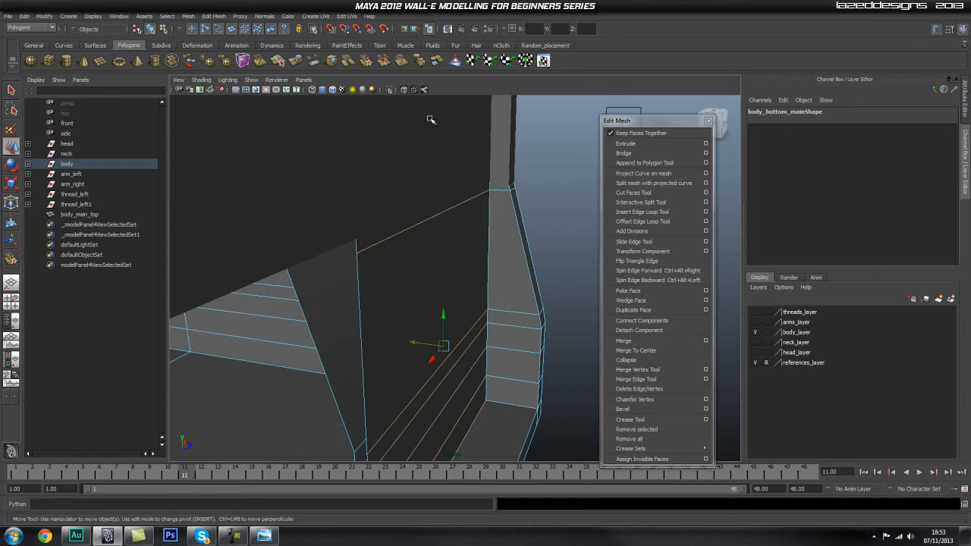
pyautogui.keyDown('alt'); pyautogui.moveTo(360, 108); pyautogui.dragTo(414, 160); pyautogui.keyUp('alt')
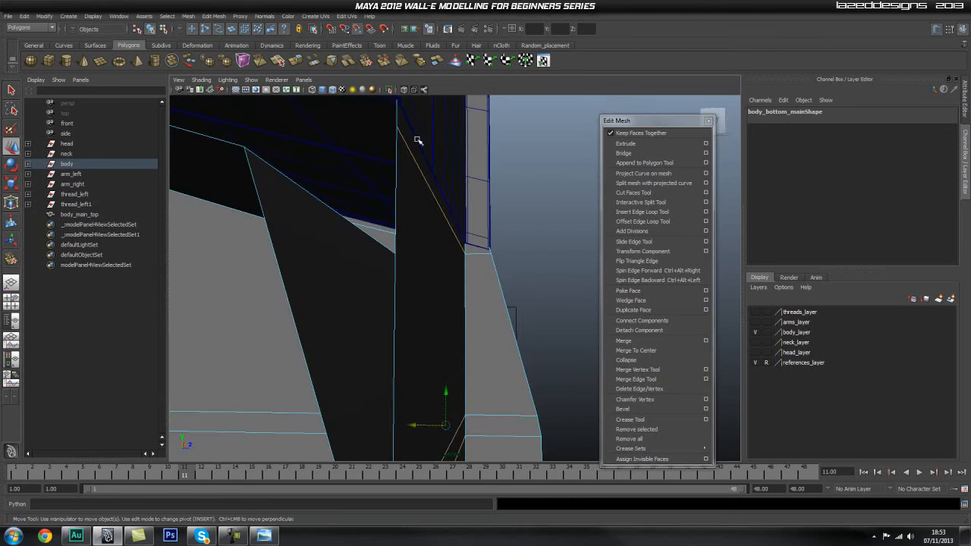
pyautogui.moveTo(431, 170); pyautogui.dragTo(432, 169, button='middle')
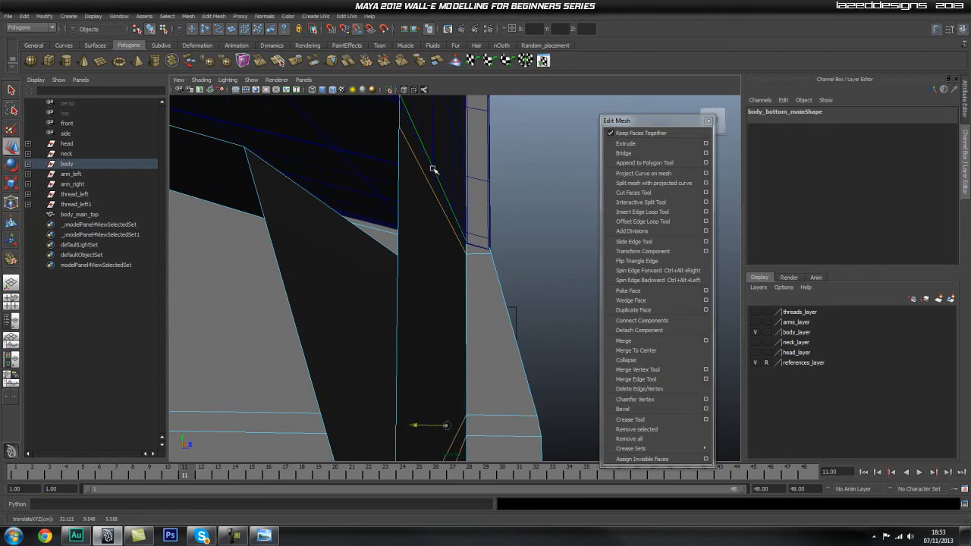
pyautogui.keyDown('alt'); pyautogui.moveTo(563, 223); pyautogui.dragTo(426, 253); pyautogui.keyUp('alt')
pyautogui.click(561, 238)
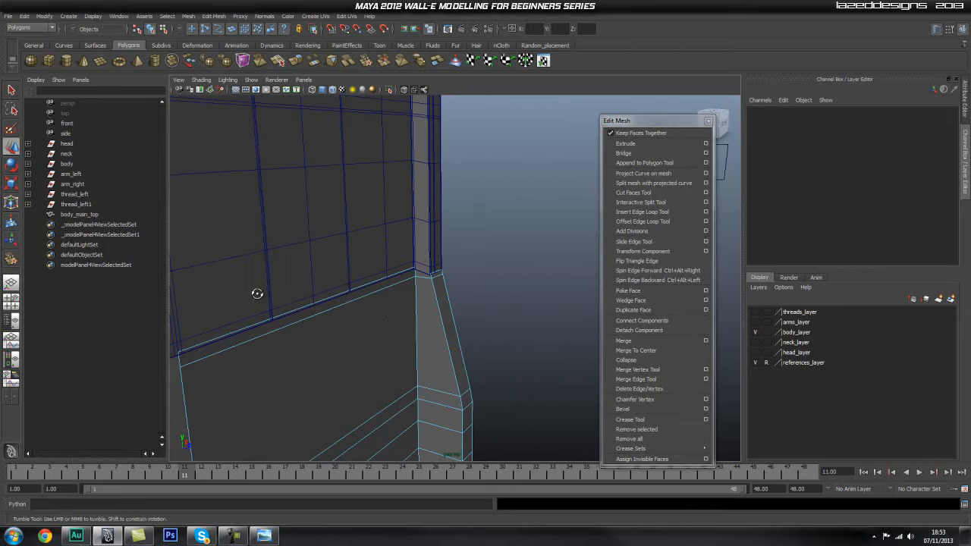
# Step: Examine the corner where body_main_top and the lower body meet, checking which surface belongs to which object
pyautogui.keyDown('alt'); pyautogui.moveTo(258, 294); pyautogui.dragTo(388, 294); pyautogui.keyUp('alt')
pyautogui.press('q')
pyautogui.moveTo(421, 306); pyautogui.dragTo(463, 287, button='right')
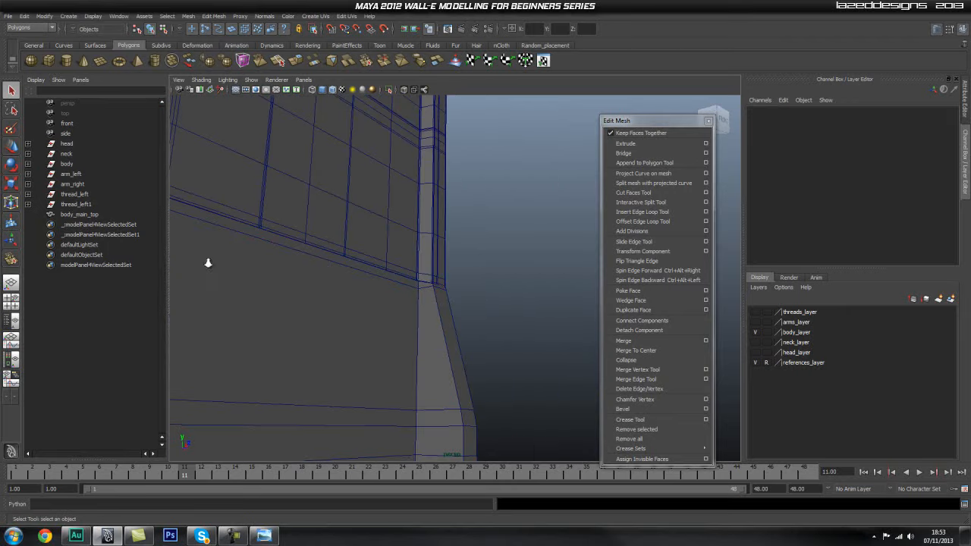
pyautogui.keyDown('alt'); pyautogui.moveTo(208, 263); pyautogui.dragTo(383, 327, button='right'); pyautogui.keyUp('alt')
pyautogui.keyDown('alt'); pyautogui.moveTo(382, 327); pyautogui.dragTo(359, 299); pyautogui.keyUp('alt')
pyautogui.keyDown('alt'); pyautogui.moveTo(359, 299); pyautogui.dragTo(410, 308, button='middle'); pyautogui.keyUp('alt')
pyautogui.keyDown('alt'); pyautogui.moveTo(296, 310); pyautogui.dragTo(572, 329, button='right'); pyautogui.keyUp('alt')
pyautogui.keyDown('alt'); pyautogui.moveTo(391, 331); pyautogui.dragTo(380, 310); pyautogui.keyUp('alt')
pyautogui.keyDown('alt'); pyautogui.moveTo(379, 311); pyautogui.dragTo(407, 288, button='middle'); pyautogui.keyUp('alt')
pyautogui.click(398, 284)
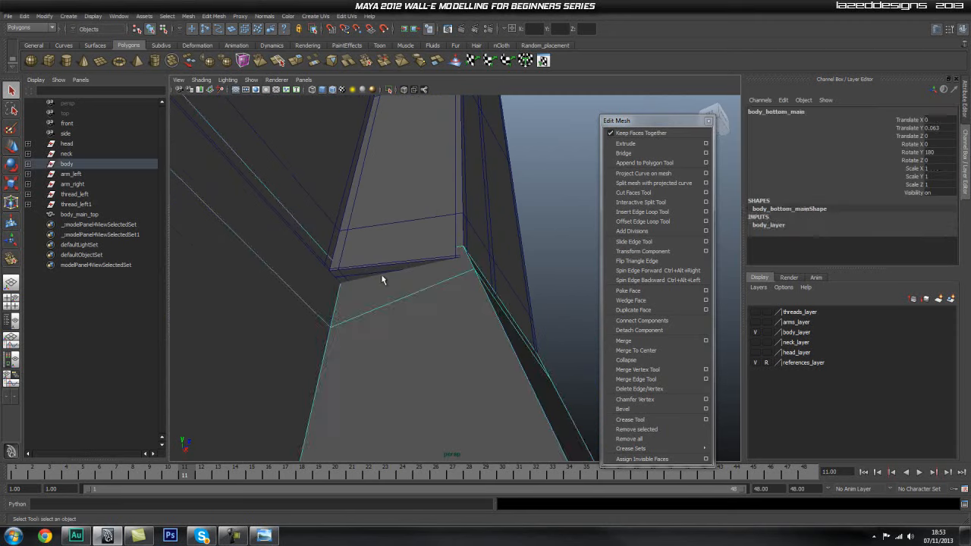
pyautogui.click(364, 263)
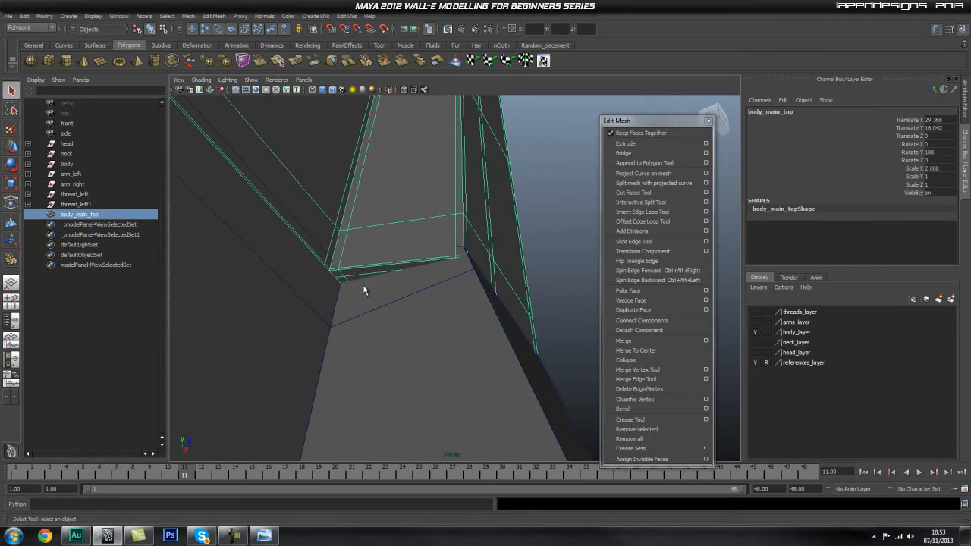
# Step: Select the lower body and isolate it around its recessed inner corner
pyautogui.click(359, 289)
pyautogui.keyDown('alt'); pyautogui.moveTo(402, 318); pyautogui.dragTo(394, 254); pyautogui.keyUp('alt')
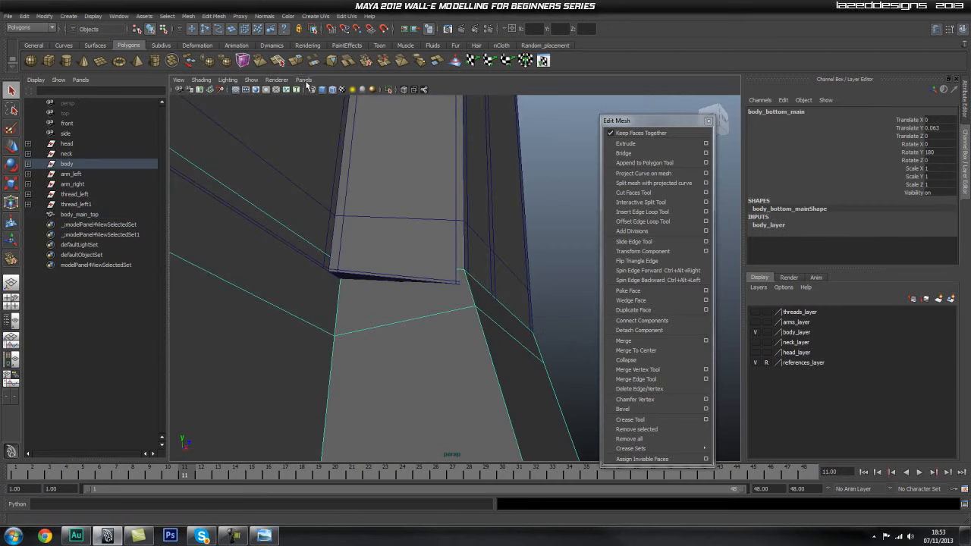
pyautogui.click(402, 90)
pyautogui.keyDown('alt'); pyautogui.moveTo(401, 217); pyautogui.dragTo(378, 256); pyautogui.keyUp('alt')
pyautogui.keyDown('alt'); pyautogui.moveTo(430, 297); pyautogui.dragTo(416, 243); pyautogui.keyUp('alt')
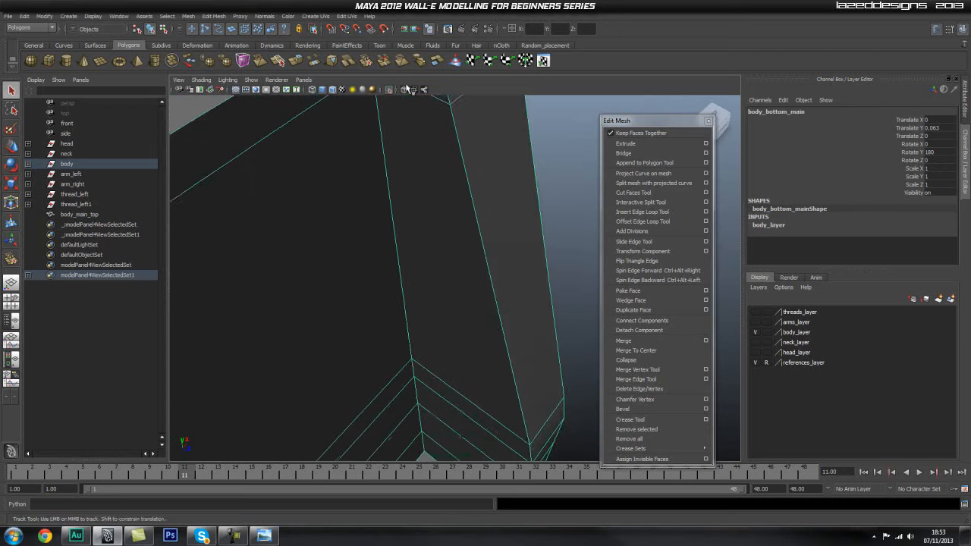
pyautogui.keyDown('alt'); pyautogui.moveTo(416, 243); pyautogui.dragTo(403, 173, button='middle'); pyautogui.keyUp('alt')
# Step: Select the chain of vertical edges down the lower body's recessed inner corner, ready for moving
pyautogui.moveTo(408, 314); pyautogui.dragTo(411, 219, button='right')
pyautogui.keyDown('alt'); pyautogui.moveTo(411, 220); pyautogui.dragTo(442, 336, button='middle'); pyautogui.keyUp('alt')
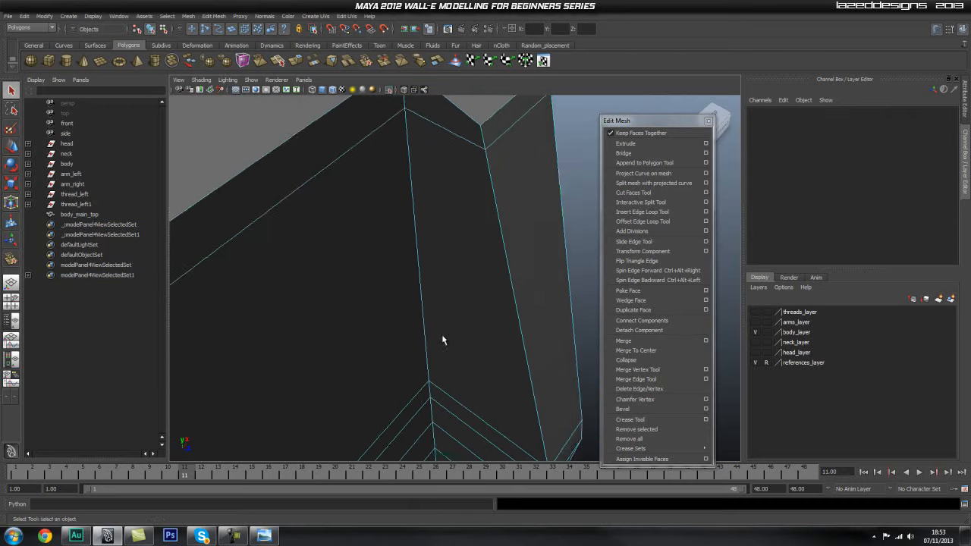
pyautogui.click(415, 161)
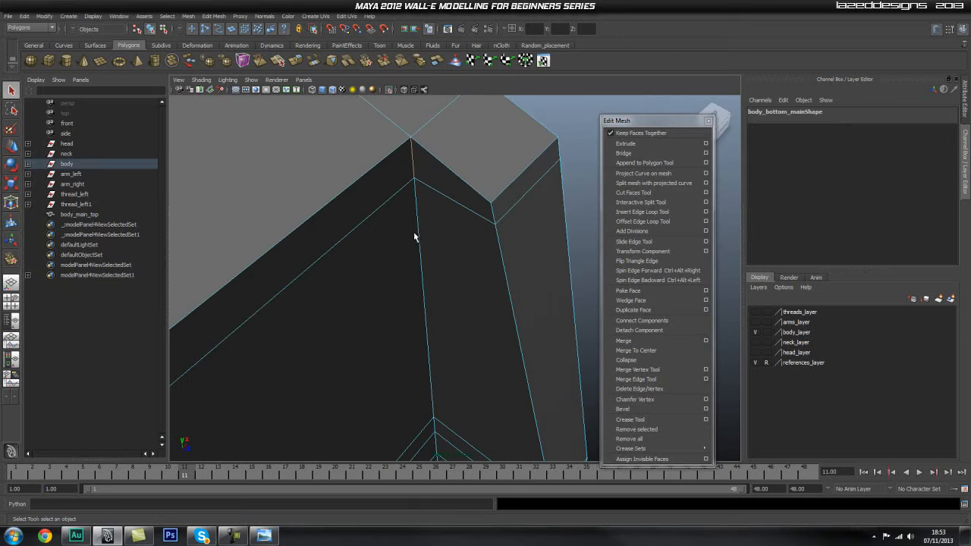
pyautogui.keyDown('alt'); pyautogui.moveTo(429, 319); pyautogui.dragTo(417, 252, button='middle'); pyautogui.keyUp('alt')
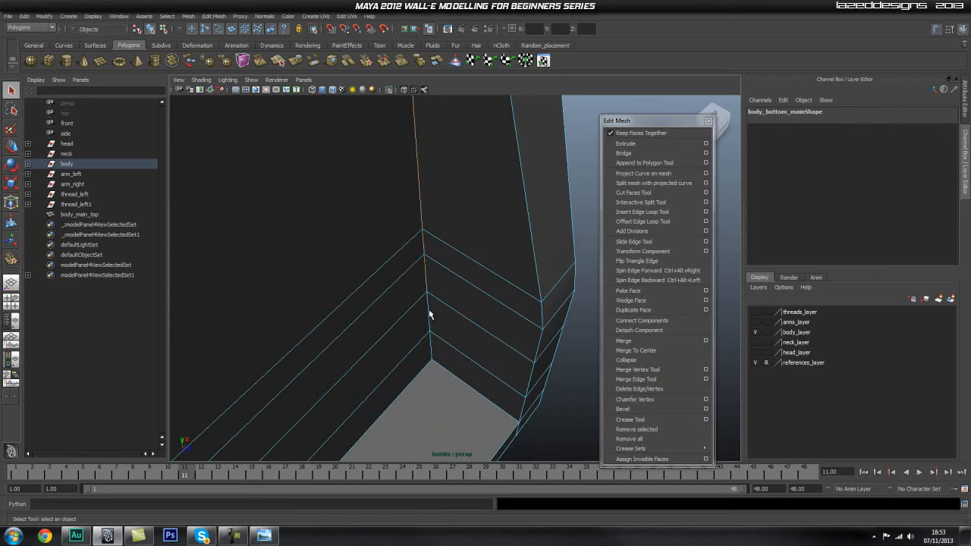
pyautogui.keyDown('alt'); pyautogui.moveTo(447, 248); pyautogui.dragTo(446, 326, button='middle'); pyautogui.keyUp('alt')
pyautogui.press('w')
pyautogui.keyDown('alt'); pyautogui.moveTo(455, 211); pyautogui.dragTo(475, 357, button='middle'); pyautogui.keyUp('alt')
pyautogui.keyDown('alt'); pyautogui.moveTo(475, 358); pyautogui.dragTo(417, 245, button='right'); pyautogui.keyUp('alt')
pyautogui.keyDown('alt'); pyautogui.moveTo(417, 245); pyautogui.dragTo(410, 294, button='middle'); pyautogui.keyUp('alt')
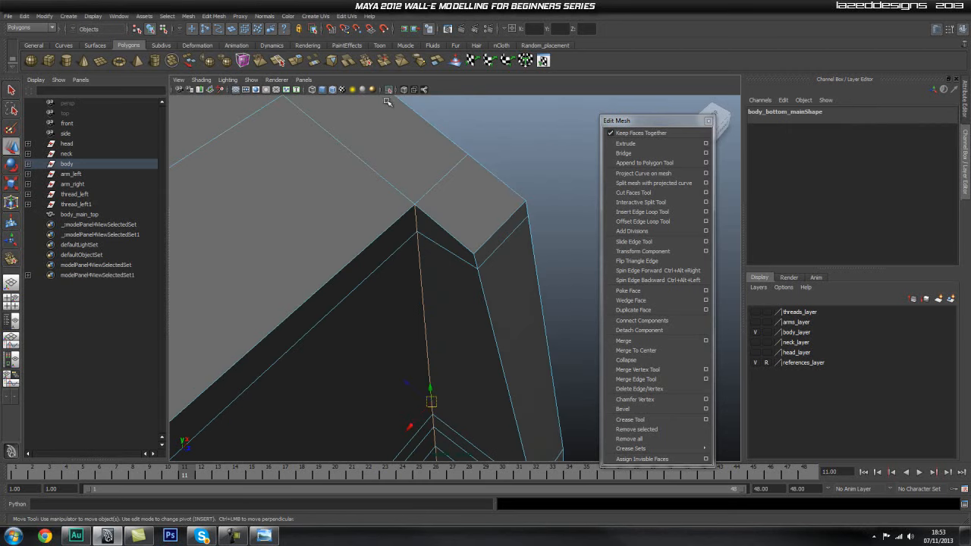
# Step: Bring back the full model and move the vertical corner edges along one axis to line up with the upper body's corner
pyautogui.click(389, 89)
pyautogui.keyDown('alt'); pyautogui.moveTo(430, 303); pyautogui.dragTo(420, 195); pyautogui.keyUp('alt')
pyautogui.keyDown('alt'); pyautogui.moveTo(420, 195); pyautogui.dragTo(427, 403, button='middle'); pyautogui.keyUp('alt')
pyautogui.keyDown('alt'); pyautogui.moveTo(345, 336); pyautogui.dragTo(420, 297); pyautogui.keyUp('alt')
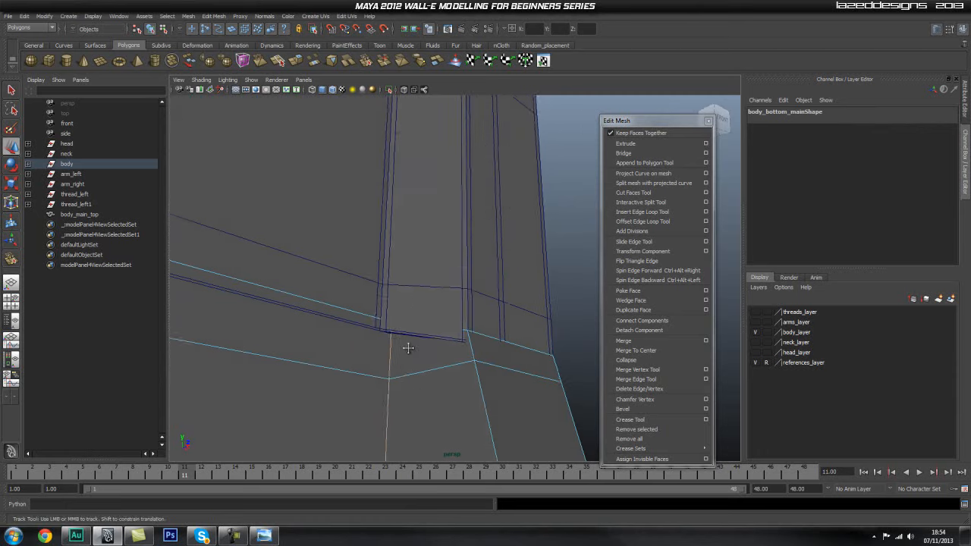
pyautogui.keyDown('alt'); pyautogui.moveTo(407, 347); pyautogui.dragTo(424, 164, button='middle'); pyautogui.keyUp('alt')
pyautogui.keyDown('alt'); pyautogui.moveTo(424, 164); pyautogui.dragTo(418, 304, button='right'); pyautogui.keyUp('alt')
pyautogui.keyDown('alt'); pyautogui.moveTo(418, 303); pyautogui.dragTo(406, 267, button='middle'); pyautogui.keyUp('alt')
pyautogui.keyDown('alt'); pyautogui.moveTo(407, 268); pyautogui.dragTo(450, 275); pyautogui.keyUp('alt')
pyautogui.keyDown('alt'); pyautogui.moveTo(451, 275); pyautogui.dragTo(455, 223, button='middle'); pyautogui.keyUp('alt')
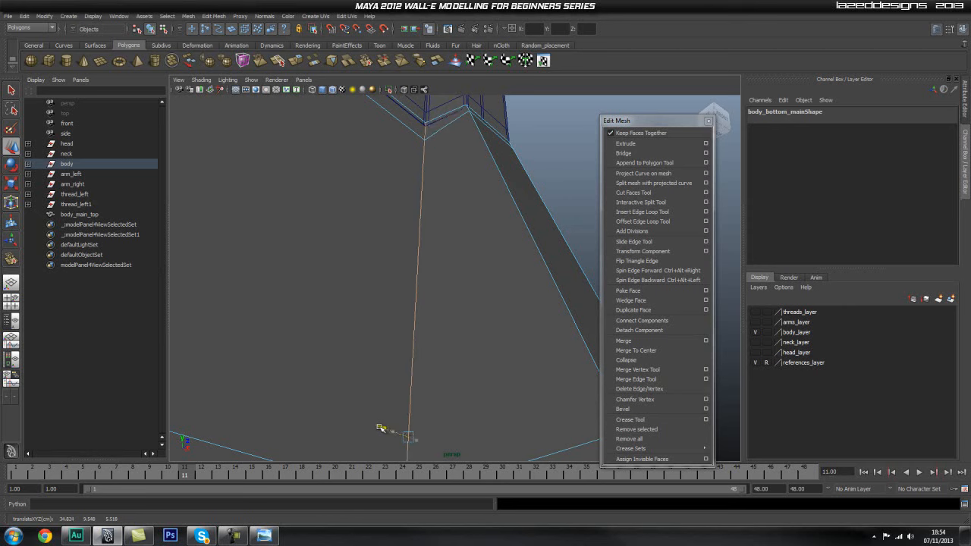
pyautogui.keyDown('alt'); pyautogui.moveTo(406, 268); pyautogui.dragTo(408, 351, button='middle'); pyautogui.keyUp('alt')
pyautogui.keyDown('alt'); pyautogui.moveTo(444, 341); pyautogui.dragTo(503, 282, button='right'); pyautogui.keyUp('alt')
pyautogui.click(564, 276)
# Step: Return to object selection, select both halves of the lower body and isolate them
pyautogui.press('q')
pyautogui.keyDown('alt'); pyautogui.moveTo(534, 259); pyautogui.dragTo(428, 328); pyautogui.keyUp('alt')
pyautogui.keyDown('alt'); pyautogui.moveTo(520, 246); pyautogui.dragTo(346, 307); pyautogui.keyUp('alt')
pyautogui.keyDown('alt'); pyautogui.moveTo(346, 307); pyautogui.dragTo(371, 367, button='middle'); pyautogui.keyUp('alt')
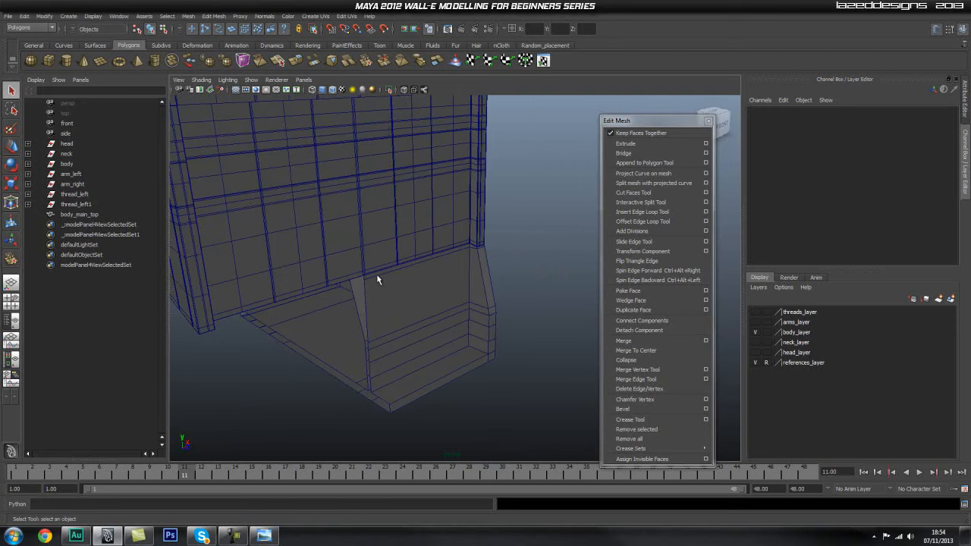
pyautogui.click(388, 90)
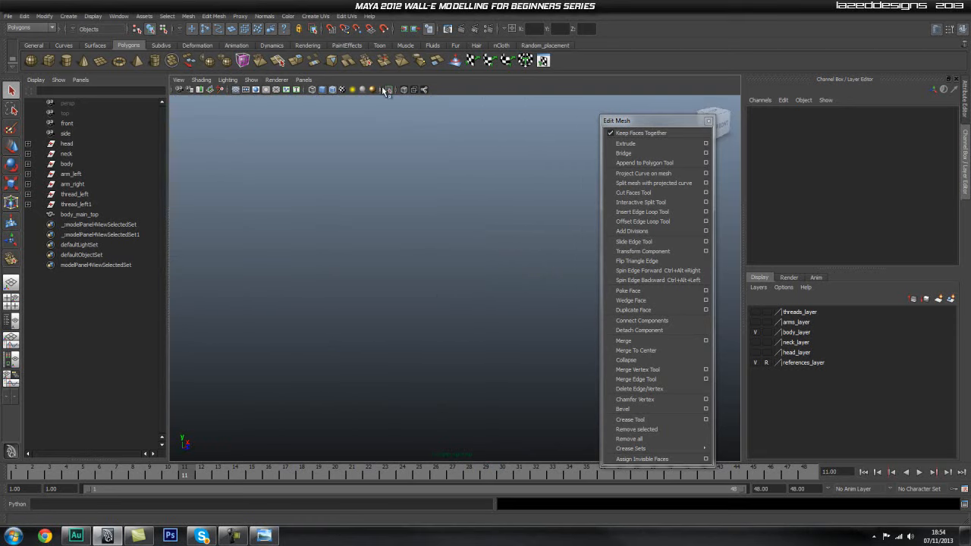
pyautogui.click(387, 90)
pyautogui.moveTo(393, 310); pyautogui.dragTo(455, 281, button='right')
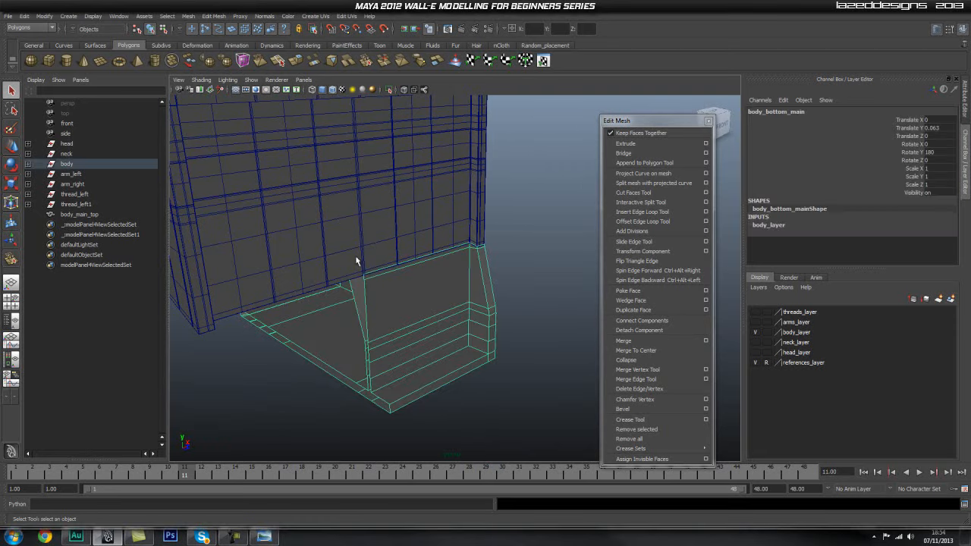
pyautogui.click(390, 89)
# Step: Examine the isolated lower body's edge layout from several sides, ending at its upper end corner
pyautogui.keyDown('alt'); pyautogui.moveTo(452, 247); pyautogui.dragTo(351, 251, button='right'); pyautogui.keyUp('alt')
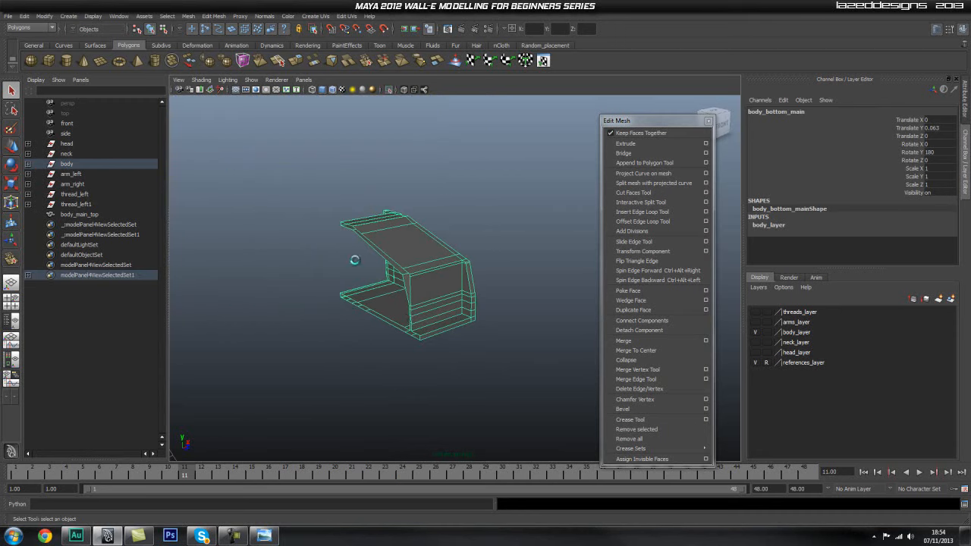
pyautogui.scroll(10, 415, 324)
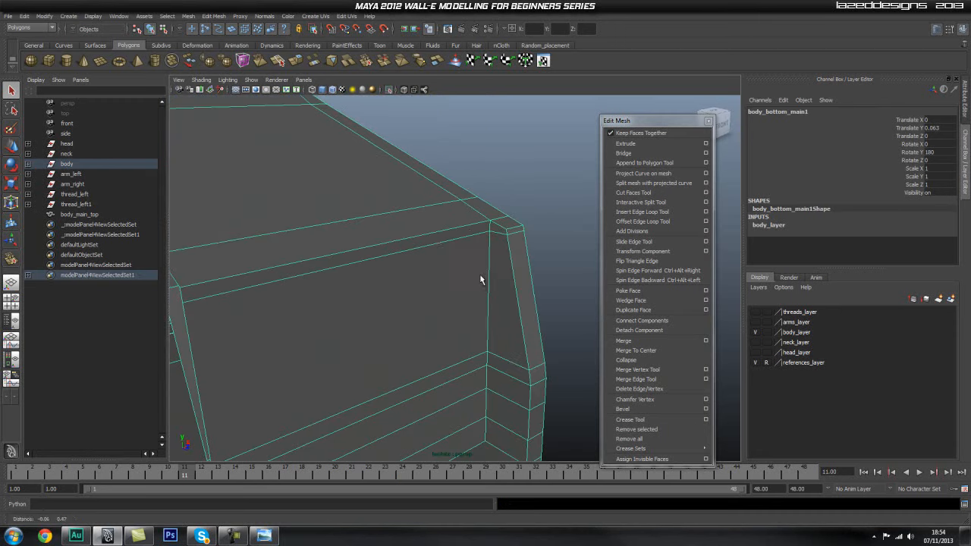
pyautogui.keyDown('alt'); pyautogui.moveTo(472, 230); pyautogui.dragTo(466, 298, button='middle'); pyautogui.keyUp('alt')
pyautogui.keyDown('alt'); pyautogui.moveTo(465, 299); pyautogui.dragTo(319, 304, button='right'); pyautogui.keyUp('alt')
pyautogui.keyDown('alt'); pyautogui.moveTo(425, 261); pyautogui.dragTo(345, 254); pyautogui.keyUp('alt')
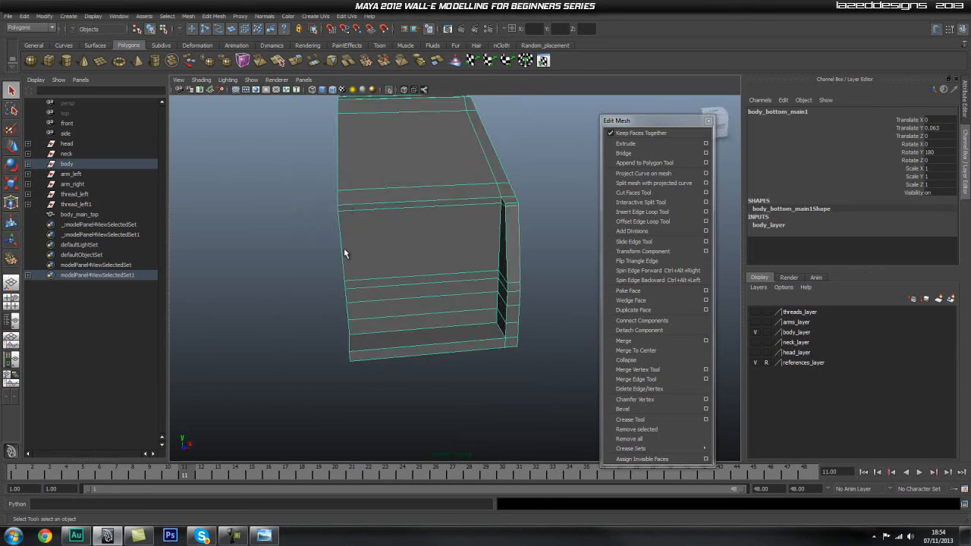
pyautogui.keyDown('alt'); pyautogui.moveTo(342, 212); pyautogui.dragTo(407, 279); pyautogui.keyUp('alt')
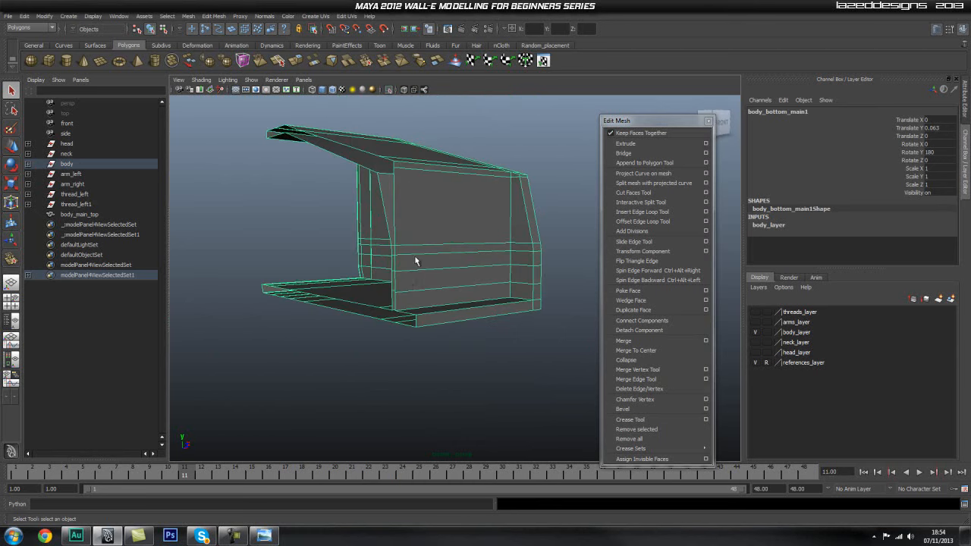
pyautogui.scroll(5, 447, 235)
pyautogui.keyDown('alt'); pyautogui.moveTo(447, 235); pyautogui.dragTo(241, 259); pyautogui.keyUp('alt')
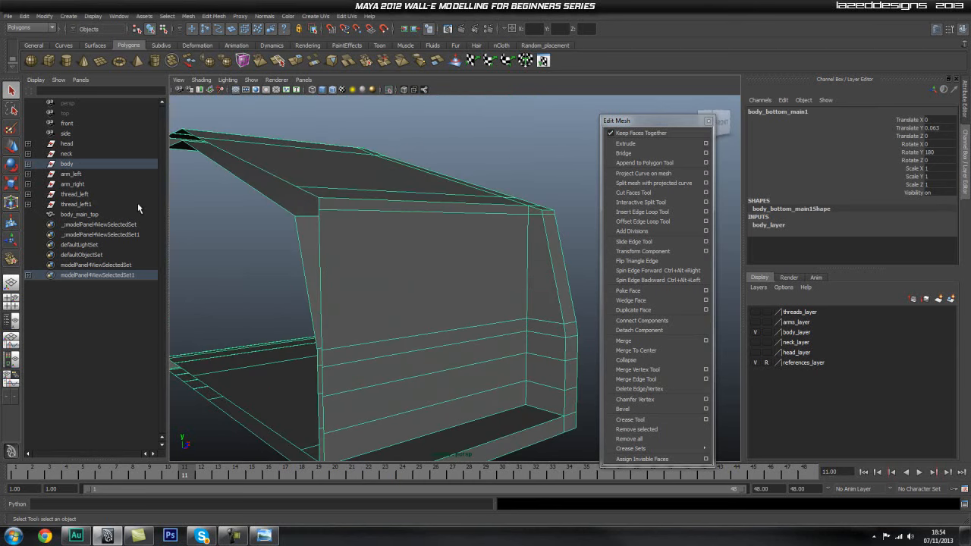
pyautogui.scroll(-3, 371, 292)
pyautogui.keyDown('alt'); pyautogui.moveTo(370, 291); pyautogui.dragTo(335, 318); pyautogui.keyUp('alt')
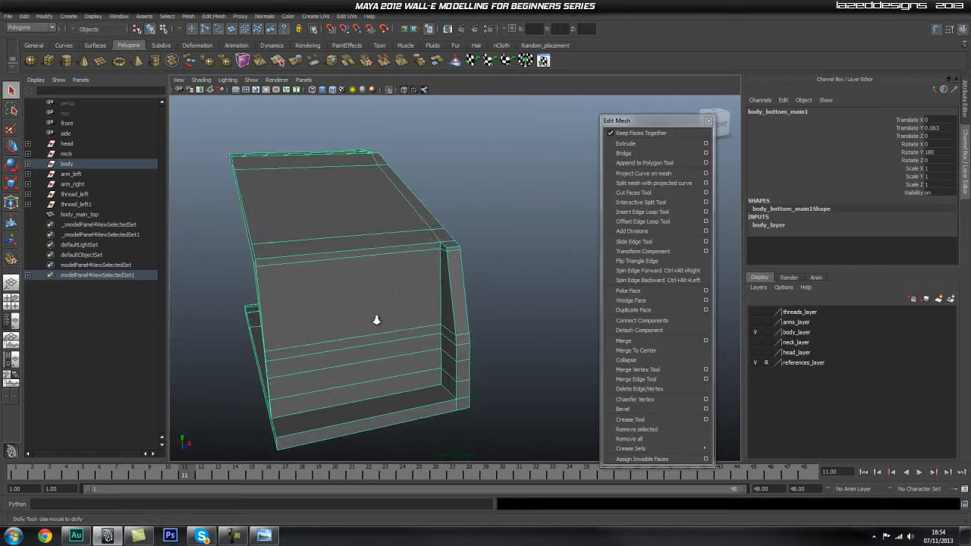
pyautogui.keyDown('alt'); pyautogui.moveTo(335, 317); pyautogui.dragTo(422, 291, button='right'); pyautogui.keyUp('alt')
pyautogui.keyDown('alt'); pyautogui.moveTo(422, 291); pyautogui.dragTo(354, 307); pyautogui.keyUp('alt')
pyautogui.keyDown('alt'); pyautogui.moveTo(422, 299); pyautogui.dragTo(377, 184, button='middle'); pyautogui.keyUp('alt')
pyautogui.keyDown('alt'); pyautogui.moveTo(377, 187); pyautogui.dragTo(286, 263); pyautogui.keyUp('alt')
pyautogui.keyDown('alt'); pyautogui.moveTo(286, 263); pyautogui.dragTo(449, 345, button='right'); pyautogui.keyUp('alt')
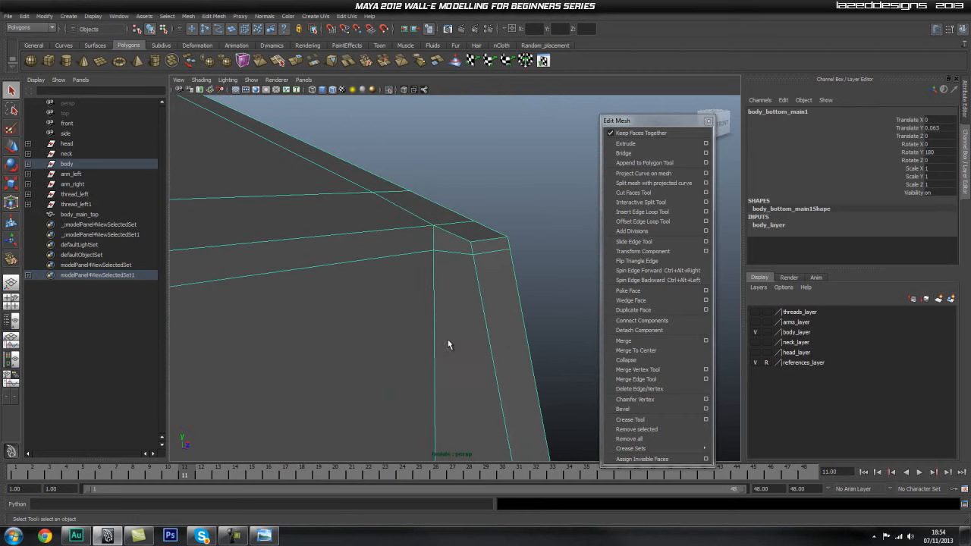
# Step: Select body_bottom_main and insert an edge loop just below the top edge of its end section
pyautogui.click(80, 215)
pyautogui.click(352, 272)
pyautogui.moveTo(354, 294); pyautogui.dragTo(397, 284, button='right')
pyautogui.click(348, 287)
pyautogui.keyDown('alt'); pyautogui.moveTo(435, 239); pyautogui.dragTo(489, 267, button='middle'); pyautogui.keyUp('alt')
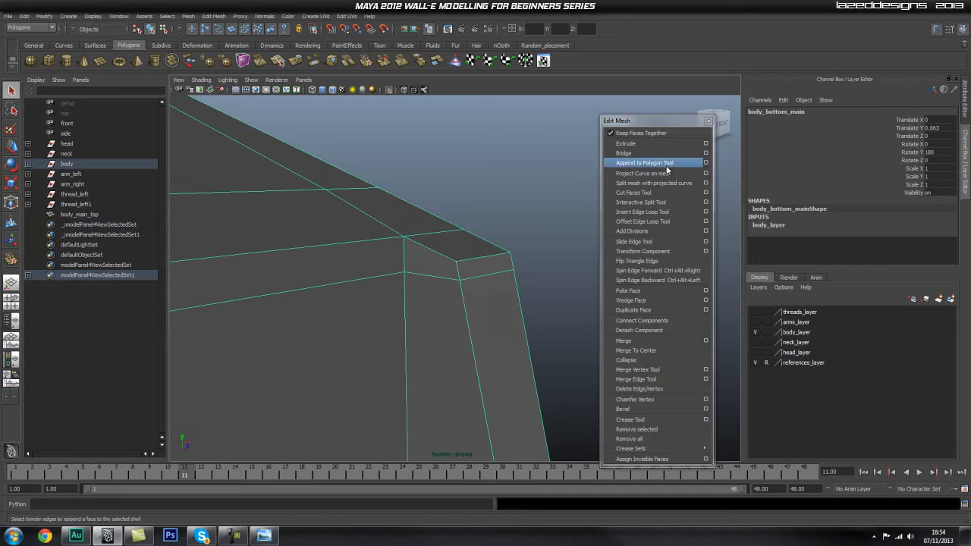
pyautogui.click(649, 212)
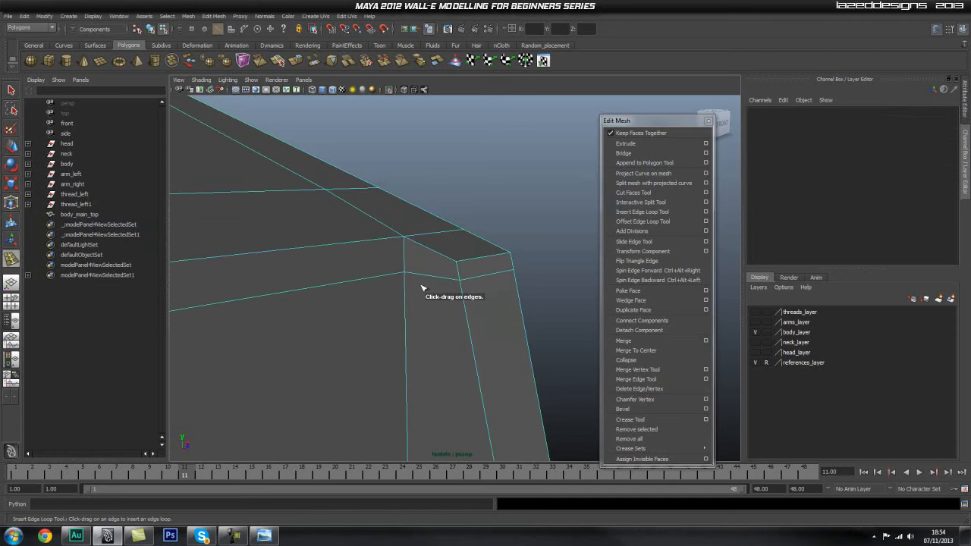
pyautogui.click(458, 271)
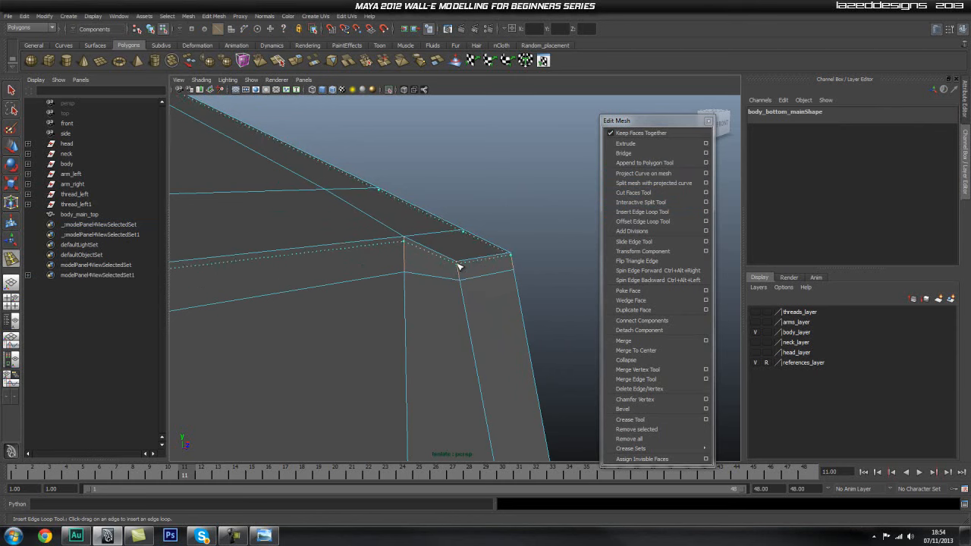
pyautogui.moveTo(457, 265); pyautogui.dragTo(457, 265)
pyautogui.keyDown('alt'); pyautogui.moveTo(463, 335); pyautogui.dragTo(461, 298, button='middle'); pyautogui.keyUp('alt')
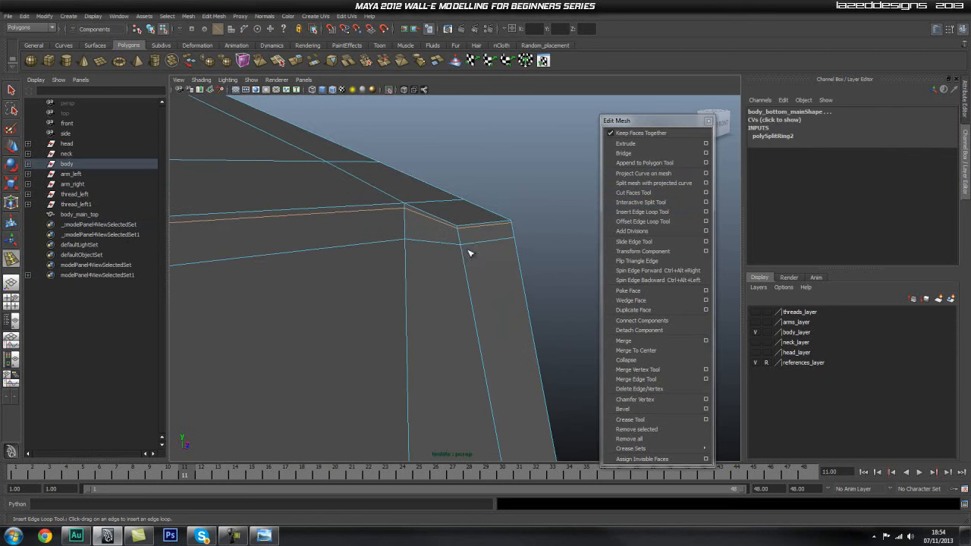
# Step: Try to move the upper corner vertices of the end section, and undo the move
pyautogui.keyDown('alt'); pyautogui.moveTo(467, 269); pyautogui.dragTo(403, 286); pyautogui.keyUp('alt')
pyautogui.keyDown('alt'); pyautogui.moveTo(403, 287); pyautogui.dragTo(441, 290, button='right'); pyautogui.keyUp('alt')
pyautogui.moveTo(440, 290)
pyautogui.keyDown('alt'); pyautogui.mouseDown()
pyautogui.moveTo(458, 284)
pyautogui.moveTo(426, 293)
pyautogui.mouseUp(); pyautogui.keyUp('alt')
pyautogui.moveTo(302, 294); pyautogui.dragTo(287, 270, button='right')
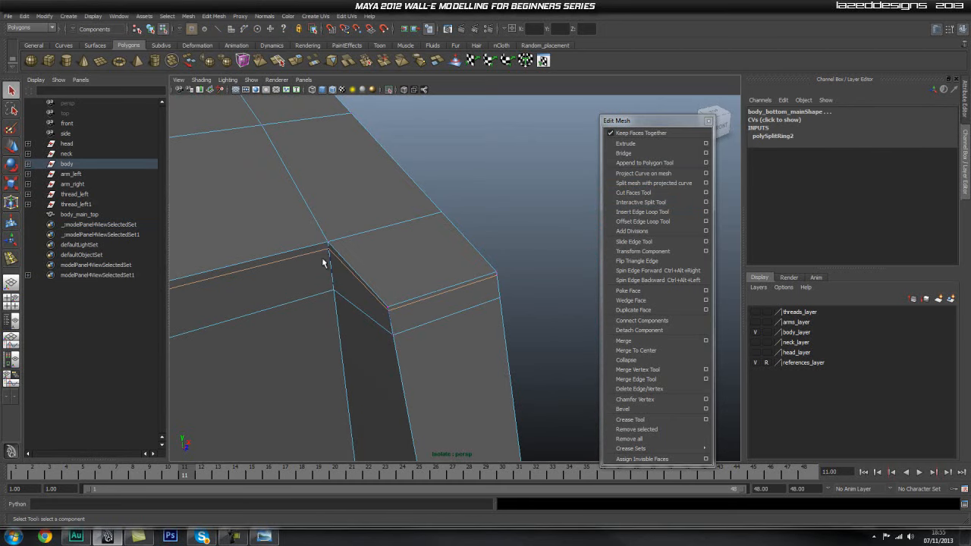
pyautogui.keyDown('alt'); pyautogui.moveTo(364, 280); pyautogui.dragTo(357, 281); pyautogui.keyUp('alt')
pyautogui.press('w')
pyautogui.moveTo(271, 257); pyautogui.dragTo(511, 302)
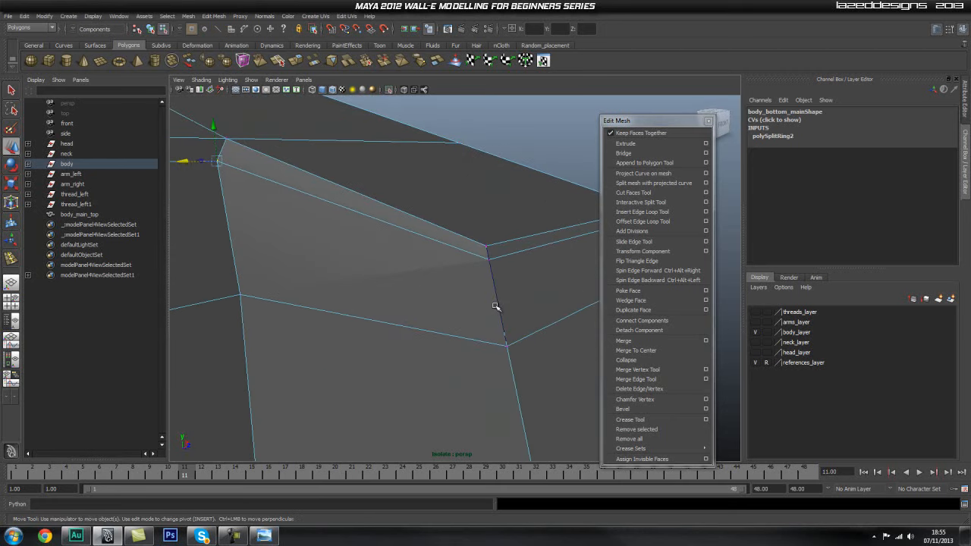
pyautogui.press('z')
pyautogui.keyDown('alt'); pyautogui.moveTo(453, 304); pyautogui.dragTo(106, 308, button='right'); pyautogui.keyUp('alt')
pyautogui.keyDown('alt'); pyautogui.moveTo(501, 303); pyautogui.dragTo(304, 303, button='right'); pyautogui.keyUp('alt')
# Step: Return to object selection, select body_bottom_main and run Cleanup to select its faces with more than 4 sides
pyautogui.press('q')
pyautogui.moveTo(394, 271); pyautogui.dragTo(434, 237, button='right')
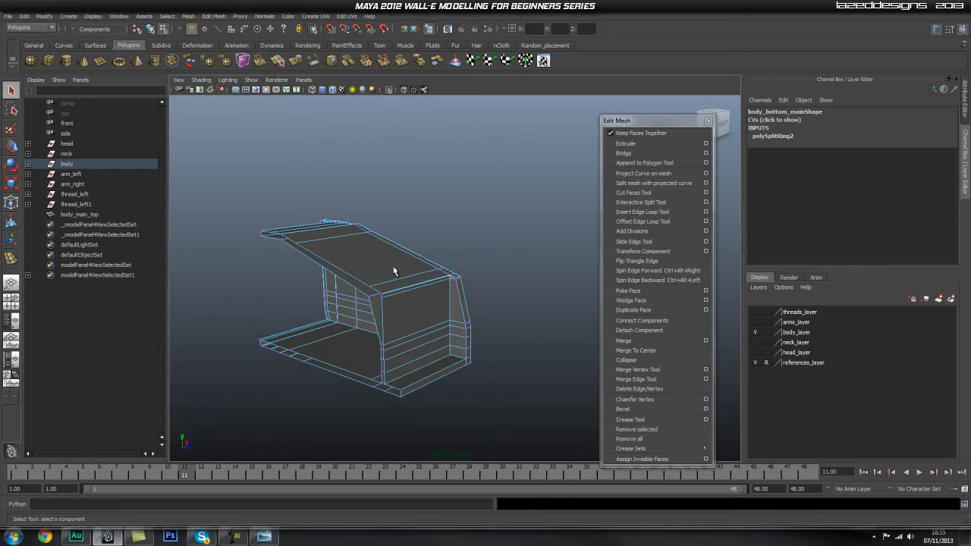
pyautogui.click(373, 257)
pyautogui.click(496, 185)
pyautogui.press('z')
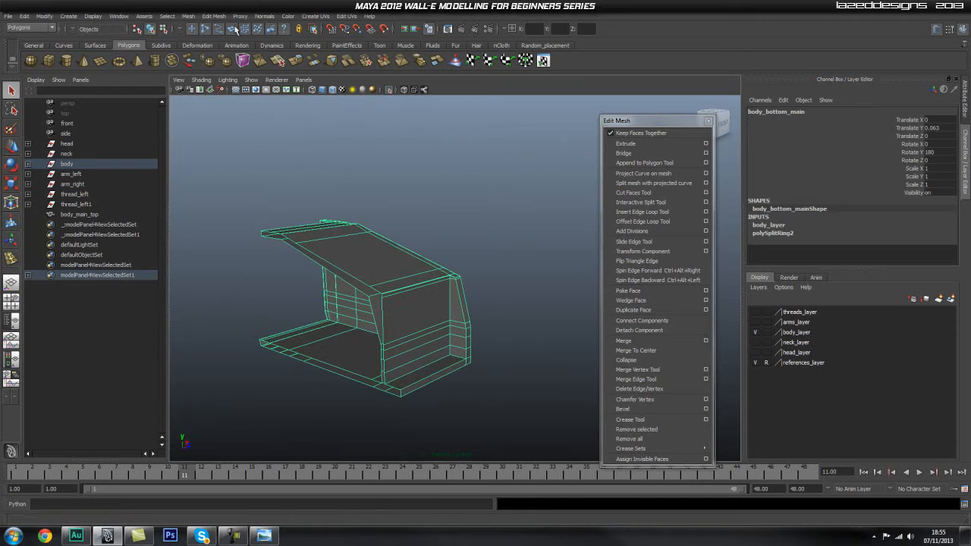
pyautogui.click(188, 16)
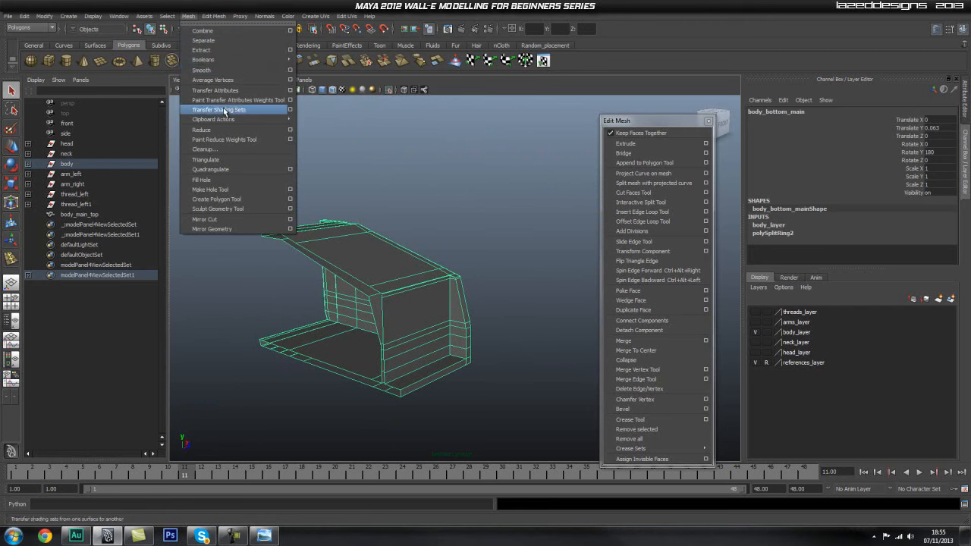
pyautogui.click(214, 149)
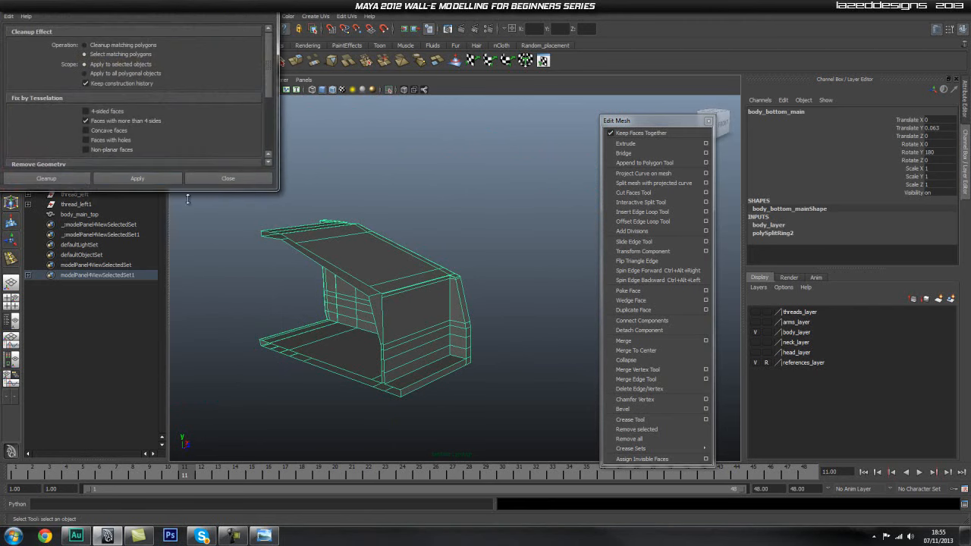
pyautogui.click(73, 181)
# Step: Try to insert an edge loop beside the end section's upper corner edge, and undo it
pyautogui.keyDown('alt'); pyautogui.moveTo(249, 299); pyautogui.dragTo(830, 359, button='right'); pyautogui.keyUp('alt')
pyautogui.keyDown('alt'); pyautogui.moveTo(455, 341); pyautogui.dragTo(417, 339); pyautogui.keyUp('alt')
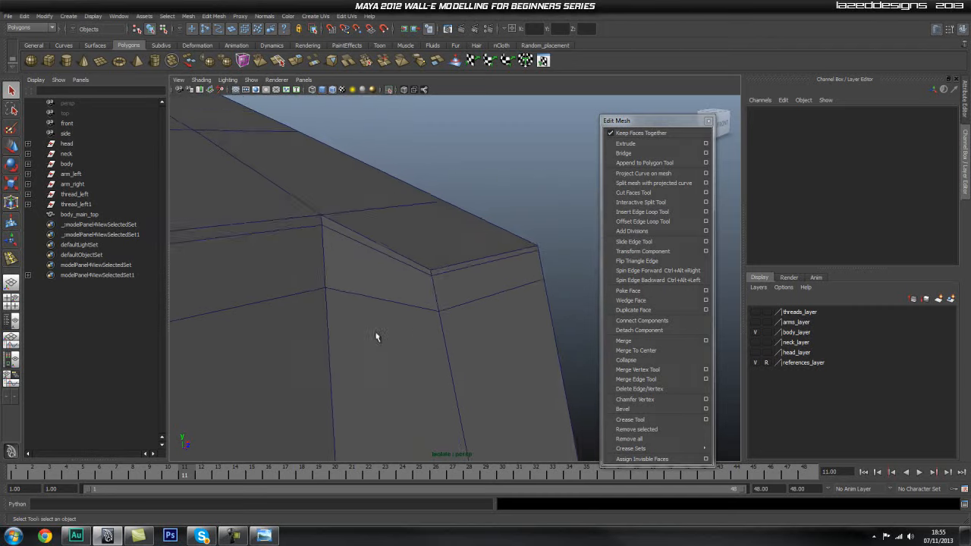
pyautogui.scroll(2, 417, 338)
pyautogui.click(654, 211)
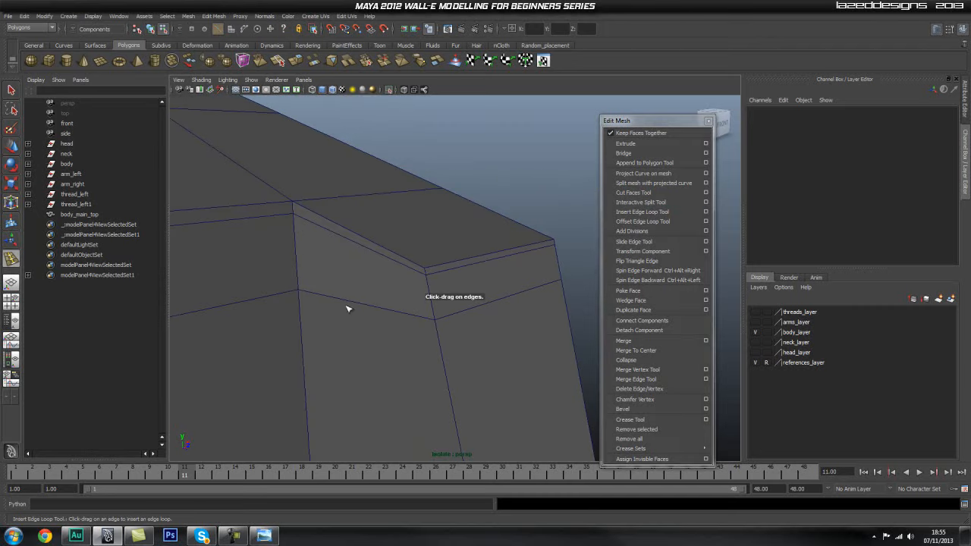
pyautogui.click(430, 270)
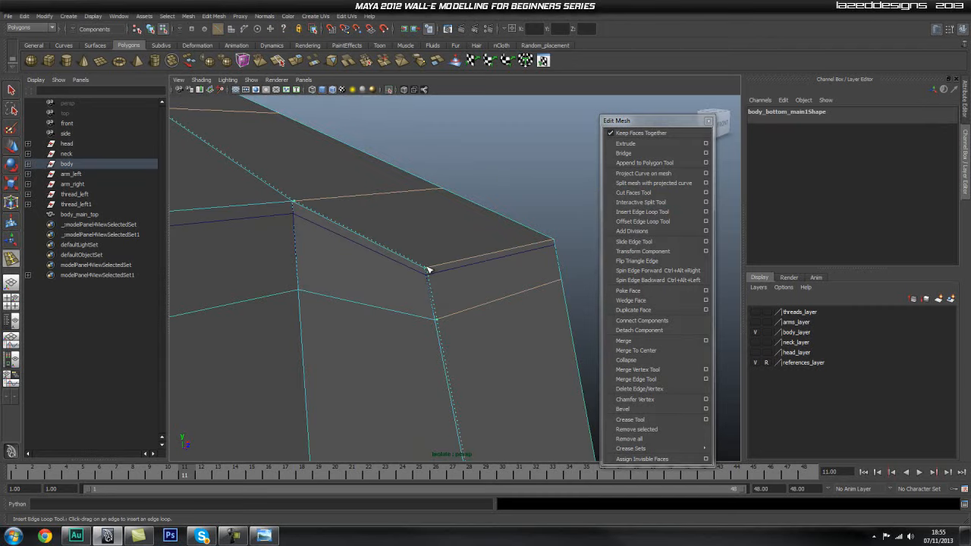
pyautogui.hotkey('ctrl', 'z')
# Step: Expand the body group and group12 in the outliner and delete the overlapping mesh body_bottom_main1
pyautogui.keyDown('alt'); pyautogui.moveTo(431, 270); pyautogui.dragTo(91, 334, button='right'); pyautogui.keyUp('alt')
pyautogui.press('q')
pyautogui.click(27, 164)
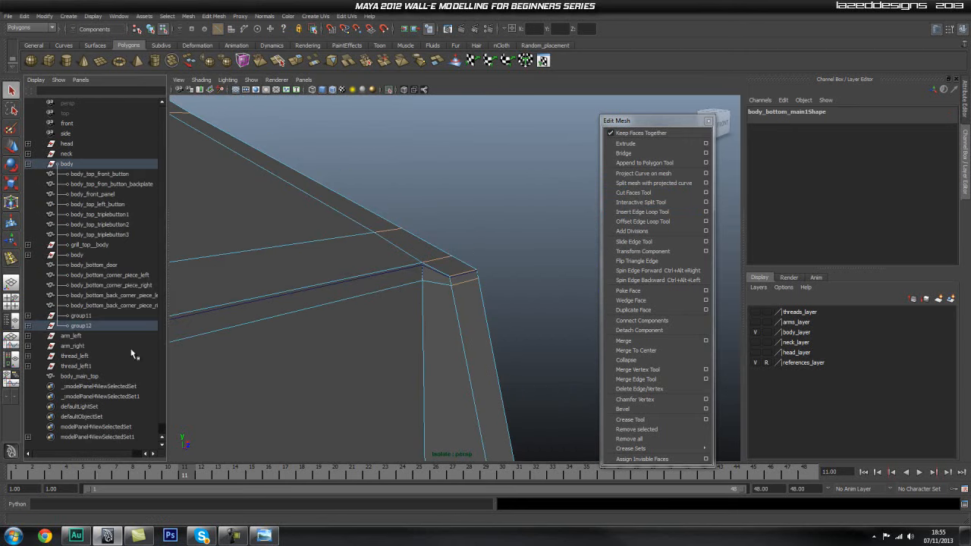
pyautogui.click(83, 315)
pyautogui.press('f')
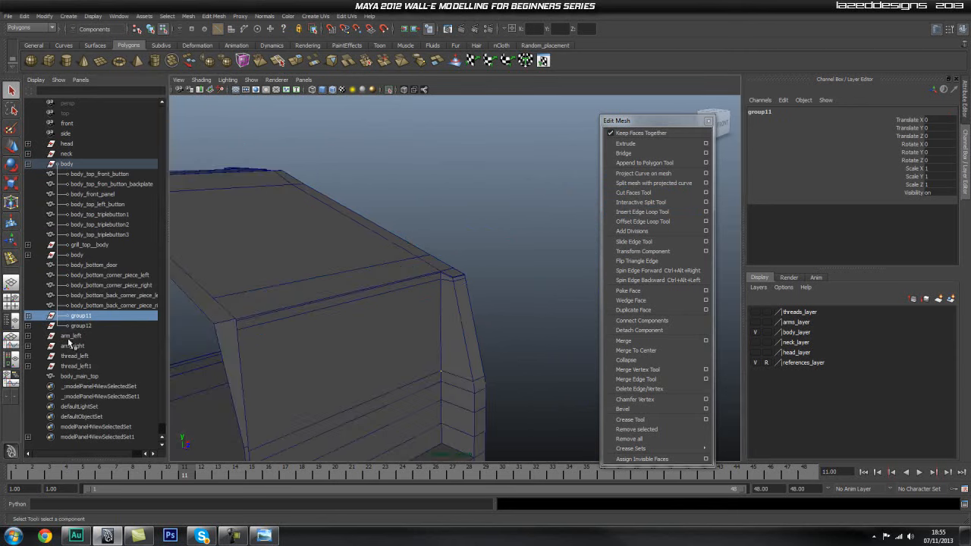
pyautogui.click(27, 325)
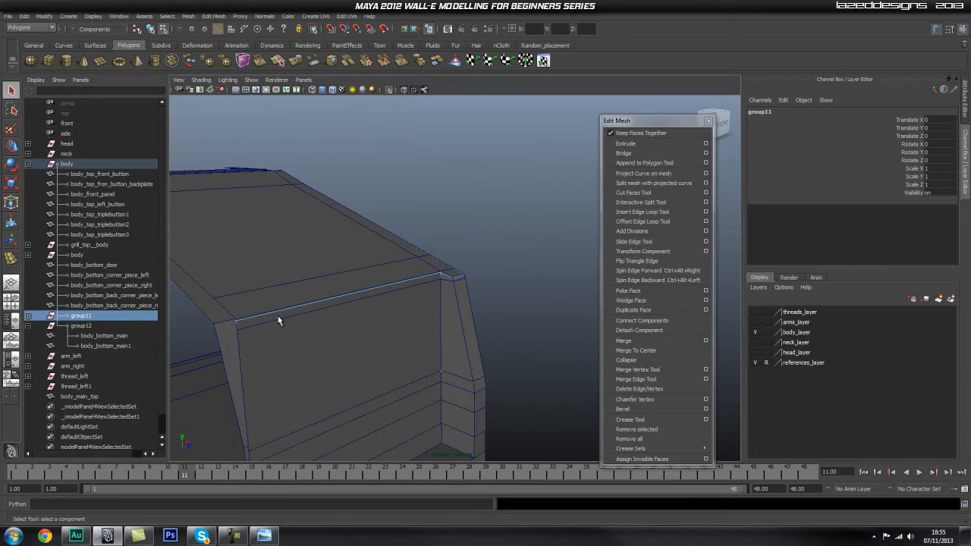
pyautogui.click(92, 336)
pyautogui.press('Delete')
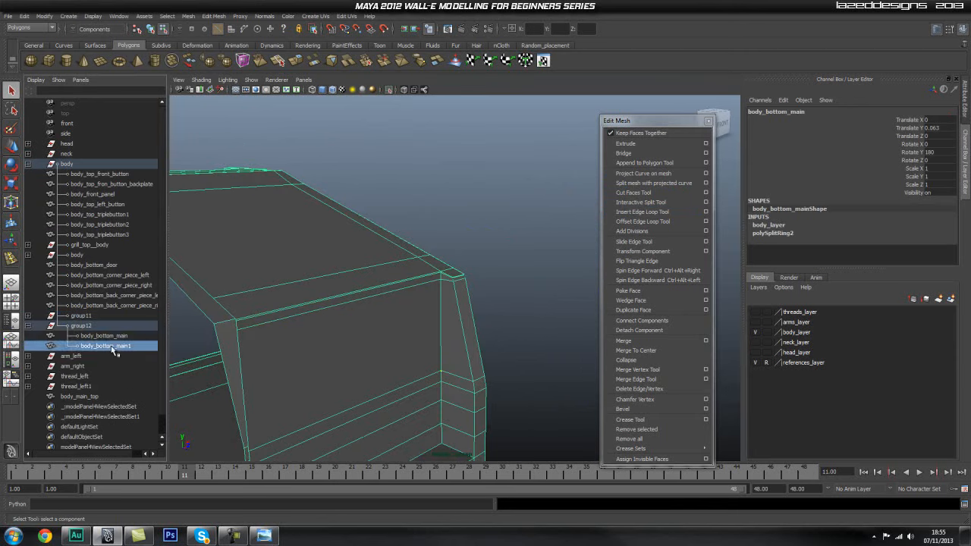
# Step: Insert three supporting edge loops on body_bottom_main close to the vertical and top edges of the end section's upper corner
pyautogui.keyDown('alt'); pyautogui.moveTo(273, 282); pyautogui.dragTo(599, 296, button='right'); pyautogui.keyUp('alt')
pyautogui.keyDown('alt'); pyautogui.moveTo(269, 281); pyautogui.dragTo(376, 280, button='middle'); pyautogui.keyUp('alt')
pyautogui.click(375, 280)
pyautogui.keyDown('alt'); pyautogui.moveTo(448, 275); pyautogui.dragTo(413, 285, button='right'); pyautogui.keyUp('alt')
pyautogui.keyDown('alt'); pyautogui.moveTo(485, 294); pyautogui.dragTo(423, 309, button='middle'); pyautogui.keyUp('alt')
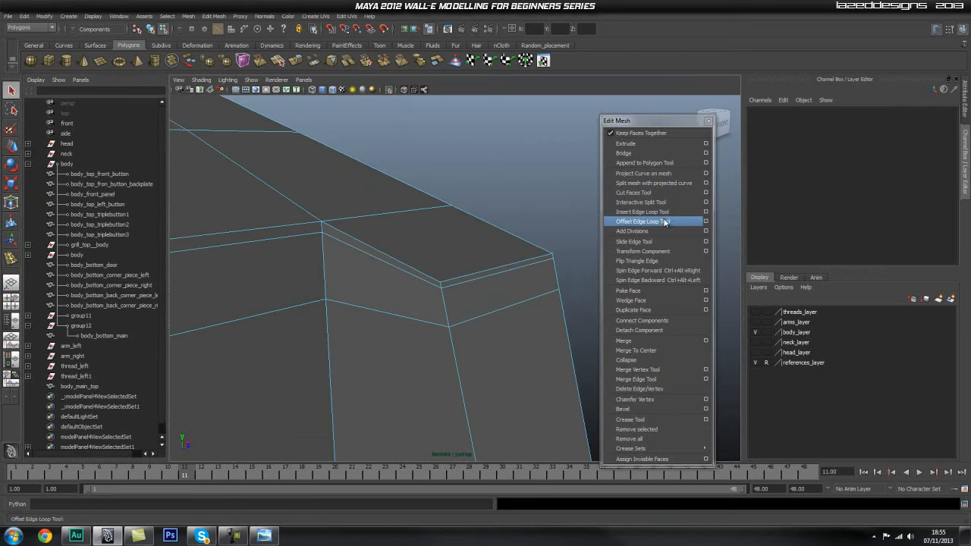
pyautogui.click(664, 213)
pyautogui.moveTo(307, 238); pyautogui.dragTo(330, 243)
pyautogui.keyDown('alt'); pyautogui.moveTo(463, 326); pyautogui.dragTo(363, 305); pyautogui.keyUp('alt')
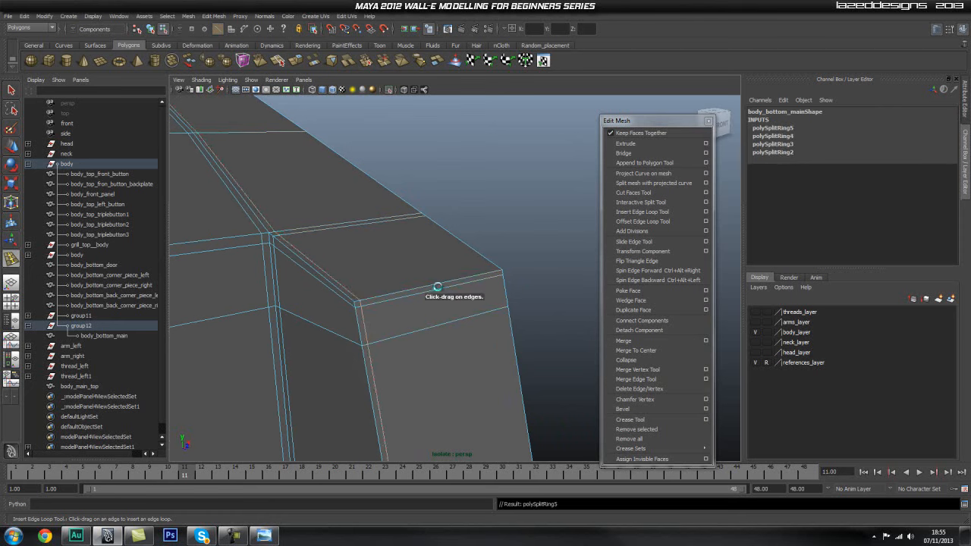
# Step: Insert a supporting edge loop close to the outer border edge of the end section
pyautogui.moveTo(501, 274); pyautogui.dragTo(318, 308)
pyautogui.keyDown('alt'); pyautogui.moveTo(318, 309); pyautogui.dragTo(402, 280, button='middle'); pyautogui.keyUp('alt')
pyautogui.keyDown('alt'); pyautogui.moveTo(357, 280); pyautogui.dragTo(429, 281); pyautogui.keyUp('alt')
pyautogui.keyDown('alt'); pyautogui.moveTo(429, 281); pyautogui.dragTo(356, 264, button='right'); pyautogui.keyUp('alt')
pyautogui.keyDown('alt'); pyautogui.moveTo(355, 265); pyautogui.dragTo(493, 275, button='middle'); pyautogui.keyUp('alt')
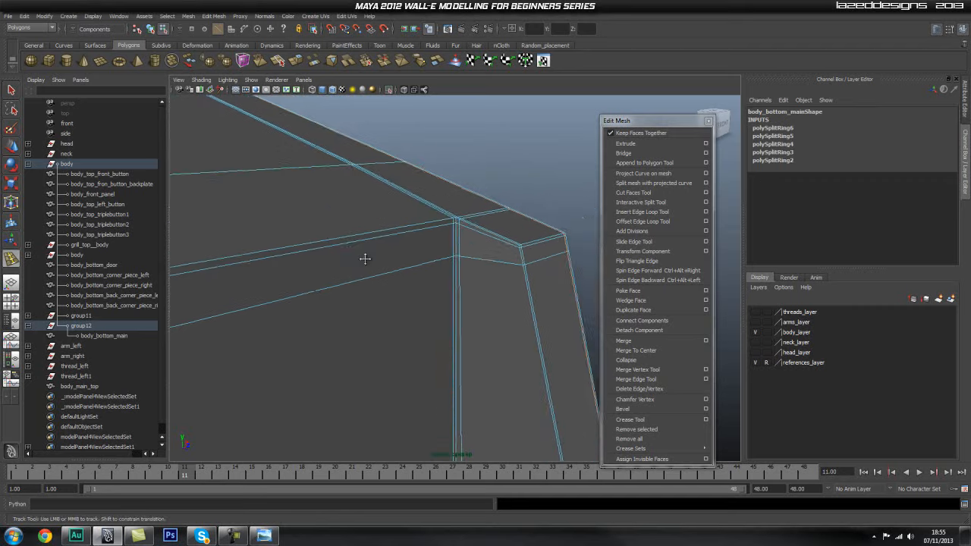
# Step: Insert a supporting edge loop at the inner corner on the underside of the sloping face
pyautogui.keyDown('alt'); pyautogui.moveTo(494, 276); pyautogui.dragTo(408, 282); pyautogui.keyUp('alt')
pyautogui.keyDown('alt'); pyautogui.moveTo(407, 282); pyautogui.dragTo(518, 311, button='right'); pyautogui.keyUp('alt')
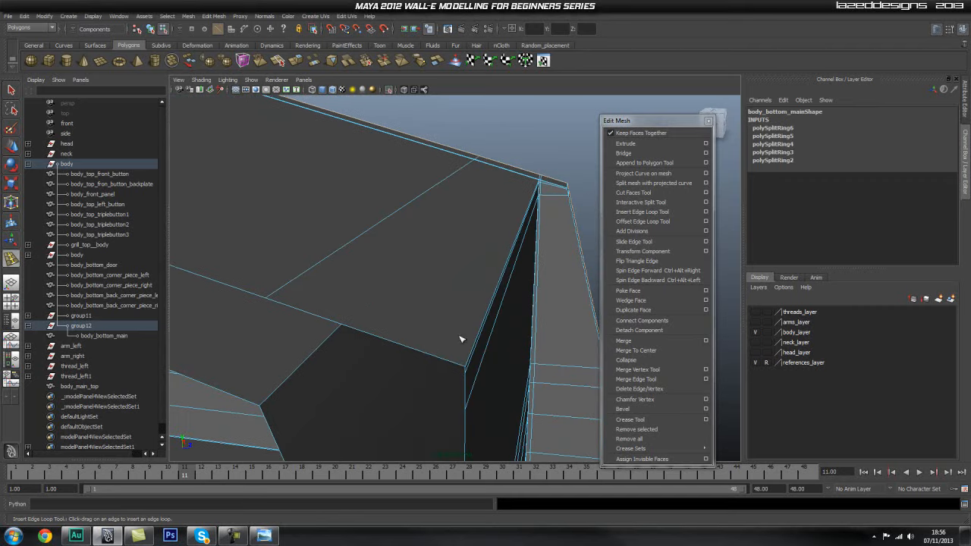
pyautogui.click(459, 364)
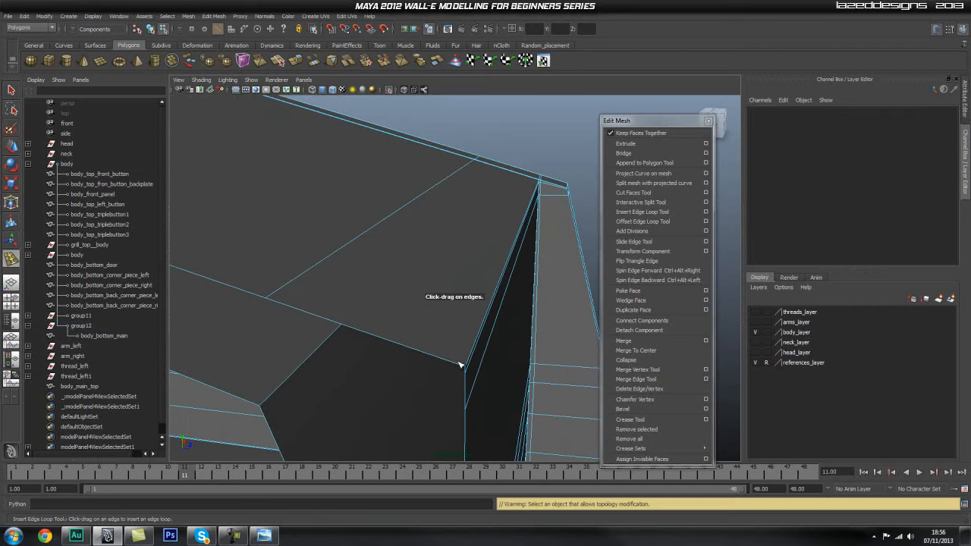
pyautogui.click(458, 365)
pyautogui.click(465, 367)
# Step: Insert a horizontal edge loop just below the upper edge of the side recess
pyautogui.keyDown('alt'); pyautogui.moveTo(464, 367); pyautogui.dragTo(505, 290); pyautogui.keyUp('alt')
pyautogui.keyDown('alt'); pyautogui.moveTo(505, 290); pyautogui.dragTo(414, 316, button='middle'); pyautogui.keyUp('alt')
pyautogui.keyDown('alt'); pyautogui.moveTo(414, 315); pyautogui.dragTo(433, 316, button='right'); pyautogui.keyUp('alt')
pyautogui.keyDown('alt'); pyautogui.moveTo(432, 316); pyautogui.dragTo(501, 295); pyautogui.keyUp('alt')
pyautogui.keyDown('alt'); pyautogui.moveTo(501, 296); pyautogui.dragTo(483, 308, button='middle'); pyautogui.keyUp('alt')
pyautogui.keyDown('alt'); pyautogui.moveTo(482, 308); pyautogui.dragTo(384, 318, button='right'); pyautogui.keyUp('alt')
pyautogui.keyDown('alt'); pyautogui.moveTo(477, 368); pyautogui.dragTo(390, 280, button='middle'); pyautogui.keyUp('alt')
pyautogui.keyDown('alt'); pyautogui.moveTo(390, 280); pyautogui.dragTo(455, 326); pyautogui.keyUp('alt')
pyautogui.keyDown('alt'); pyautogui.moveTo(455, 326); pyautogui.dragTo(486, 349, button='middle'); pyautogui.keyUp('alt')
pyautogui.keyDown('alt'); pyautogui.moveTo(486, 350); pyautogui.dragTo(493, 280); pyautogui.keyUp('alt')
pyautogui.keyDown('alt'); pyautogui.moveTo(340, 276); pyautogui.dragTo(323, 277); pyautogui.keyUp('alt')
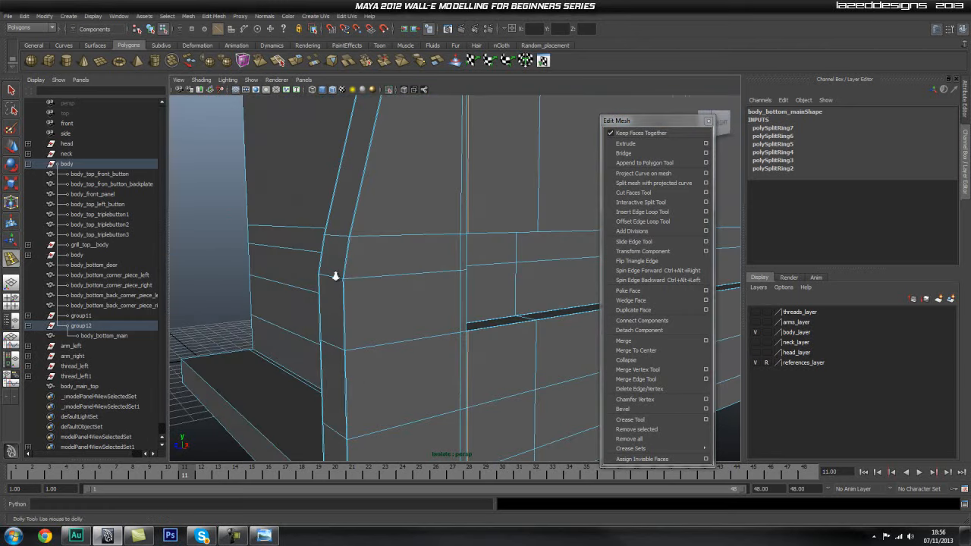
pyautogui.keyDown('alt'); pyautogui.moveTo(323, 277); pyautogui.dragTo(373, 275, button='right'); pyautogui.keyUp('alt')
pyautogui.keyDown('alt'); pyautogui.moveTo(372, 276); pyautogui.dragTo(259, 296, button='middle'); pyautogui.keyUp('alt')
pyautogui.keyDown('alt'); pyautogui.moveTo(259, 296); pyautogui.dragTo(451, 263, button='right'); pyautogui.keyUp('alt')
pyautogui.keyDown('alt'); pyautogui.moveTo(451, 264); pyautogui.dragTo(399, 320, button='middle'); pyautogui.keyUp('alt')
pyautogui.keyDown('alt'); pyautogui.moveTo(400, 321); pyautogui.dragTo(369, 295); pyautogui.keyUp('alt')
pyautogui.keyDown('alt'); pyautogui.moveTo(368, 295); pyautogui.dragTo(460, 296, button='right'); pyautogui.keyUp('alt')
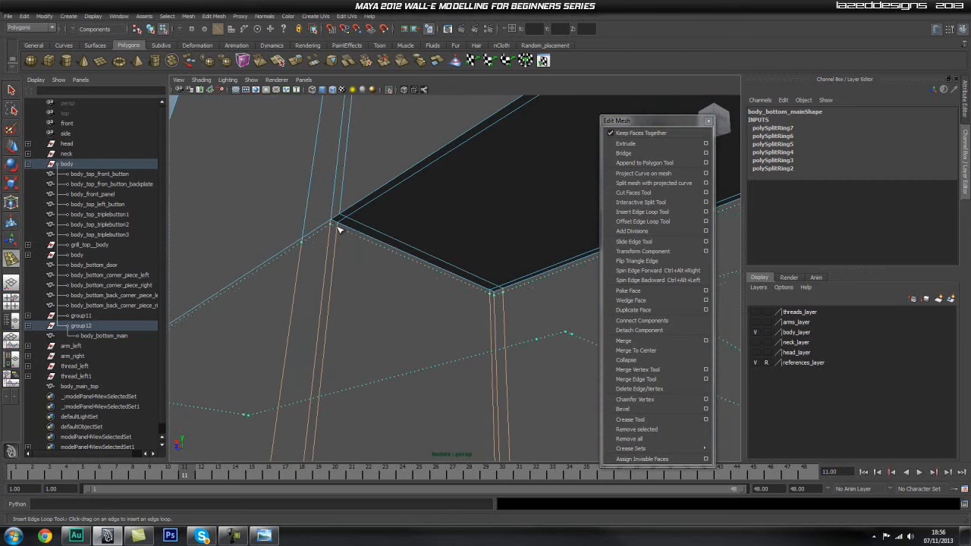
pyautogui.moveTo(336, 229); pyautogui.dragTo(336, 229)
# Step: Insert a horizontal edge loop just above the floor of the side recess
pyautogui.keyDown('alt'); pyautogui.moveTo(336, 229); pyautogui.dragTo(430, 279); pyautogui.keyUp('alt')
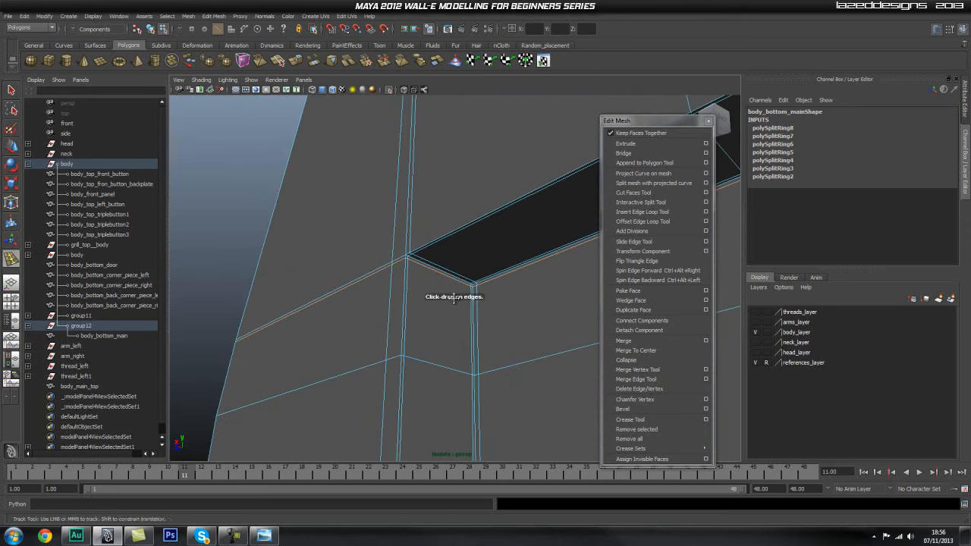
pyautogui.keyDown('alt'); pyautogui.moveTo(459, 307); pyautogui.dragTo(461, 102, button='middle'); pyautogui.keyUp('alt')
pyautogui.keyDown('alt'); pyautogui.moveTo(476, 243); pyautogui.dragTo(471, 327); pyautogui.keyUp('alt')
pyautogui.keyDown('alt'); pyautogui.moveTo(471, 327); pyautogui.dragTo(474, 370, button='right'); pyautogui.keyUp('alt')
pyautogui.keyDown('alt'); pyautogui.moveTo(475, 370); pyautogui.dragTo(448, 317, button='middle'); pyautogui.keyUp('alt')
pyautogui.keyDown('alt'); pyautogui.moveTo(446, 199); pyautogui.dragTo(440, 245, button='middle'); pyautogui.keyUp('alt')
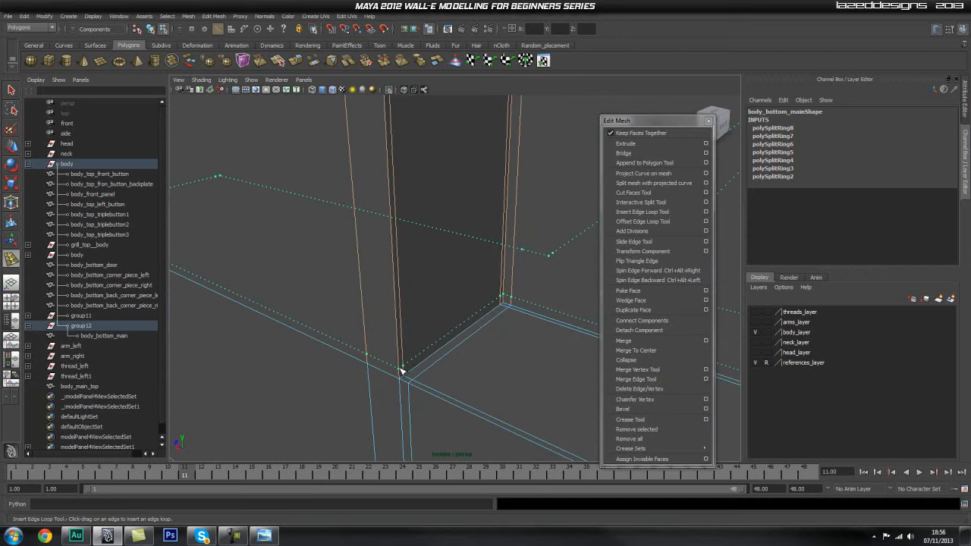
pyautogui.keyDown('alt'); pyautogui.moveTo(501, 357); pyautogui.dragTo(460, 316); pyautogui.keyUp('alt')
# Step: Examine the edge loops around the side recess and its corners from several sides
pyautogui.keyDown('alt'); pyautogui.moveTo(460, 317); pyautogui.dragTo(257, 330, button='right'); pyautogui.keyUp('alt')
pyautogui.keyDown('alt'); pyautogui.moveTo(364, 323); pyautogui.dragTo(455, 306); pyautogui.keyUp('alt')
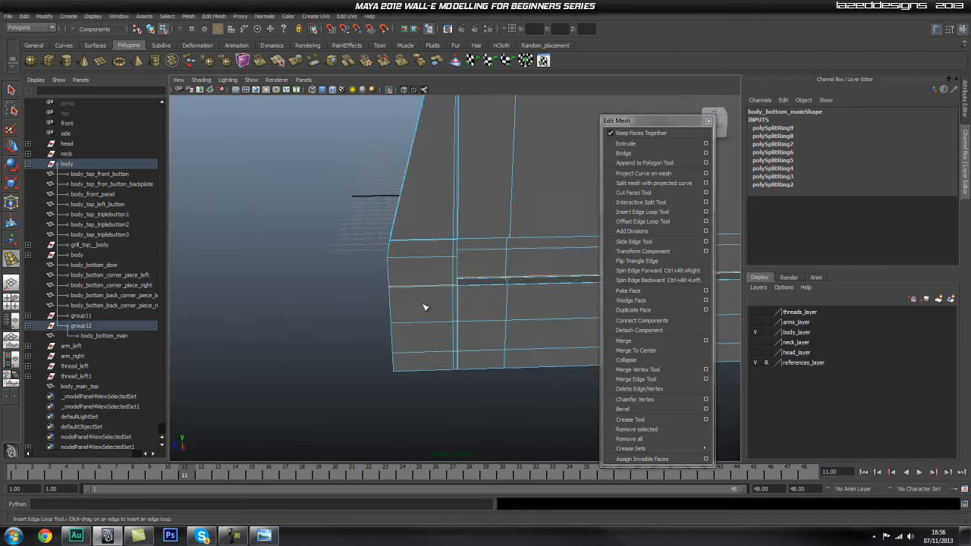
pyautogui.keyDown('alt'); pyautogui.moveTo(456, 306); pyautogui.dragTo(448, 312, button='right'); pyautogui.keyUp('alt')
pyautogui.moveTo(449, 312)
pyautogui.keyDown('alt'); pyautogui.mouseDown()
pyautogui.moveTo(370, 323)
pyautogui.moveTo(470, 328)
pyautogui.moveTo(453, 329)
pyautogui.mouseUp(); pyautogui.keyUp('alt')
pyautogui.keyDown('alt'); pyautogui.moveTo(384, 341); pyautogui.dragTo(448, 343, button='right'); pyautogui.keyUp('alt')
pyautogui.moveTo(448, 343)
pyautogui.keyDown('alt'); pyautogui.mouseDown(button='middle')
pyautogui.moveTo(451, 326)
pyautogui.moveTo(456, 334)
pyautogui.mouseUp(button='middle'); pyautogui.keyUp('alt')
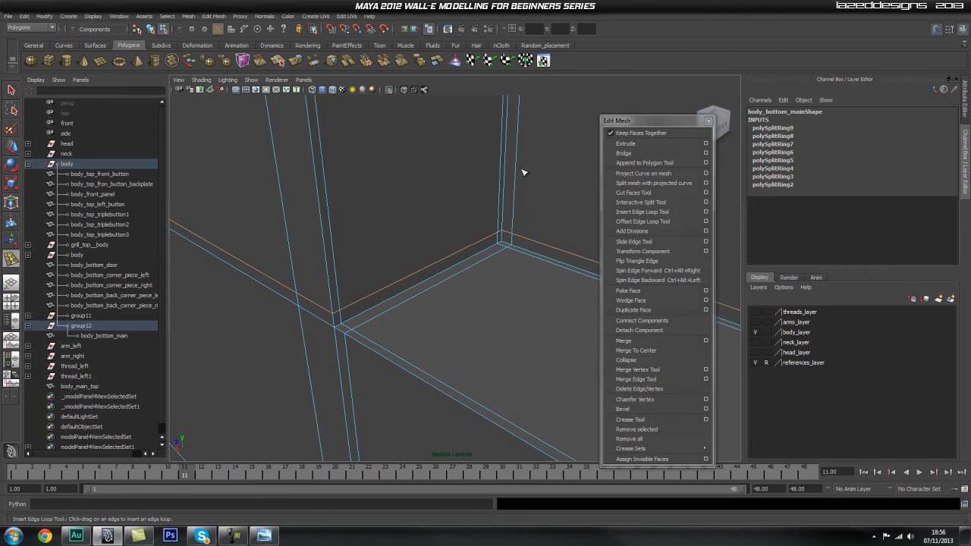
pyautogui.keyDown('alt'); pyautogui.moveTo(512, 240); pyautogui.dragTo(440, 252); pyautogui.keyUp('alt')
pyautogui.keyDown('alt'); pyautogui.moveTo(440, 254); pyautogui.dragTo(530, 283, button='right'); pyautogui.keyUp('alt')
pyautogui.keyDown('alt'); pyautogui.moveTo(412, 291); pyautogui.dragTo(243, 291, button='right'); pyautogui.keyUp('alt')
pyautogui.keyDown('alt'); pyautogui.moveTo(334, 282); pyautogui.dragTo(450, 269); pyautogui.keyUp('alt')
pyautogui.keyDown('alt'); pyautogui.moveTo(425, 262); pyautogui.dragTo(373, 256, button='right'); pyautogui.keyUp('alt')
pyautogui.keyDown('alt'); pyautogui.moveTo(466, 190); pyautogui.dragTo(470, 369, button='middle'); pyautogui.keyUp('alt')
pyautogui.keyDown('alt'); pyautogui.moveTo(462, 254); pyautogui.dragTo(422, 334, button='middle'); pyautogui.keyUp('alt')
pyautogui.keyDown('alt'); pyautogui.moveTo(422, 333); pyautogui.dragTo(412, 235); pyautogui.keyUp('alt')
# Step: Select the vertical line of edges beside the side recess and move it closer to the recess's edge
pyautogui.keyDown('alt'); pyautogui.moveTo(412, 234); pyautogui.dragTo(546, 195, button='right'); pyautogui.keyUp('alt')
pyautogui.keyDown('alt'); pyautogui.moveTo(470, 205); pyautogui.dragTo(464, 263, button='middle'); pyautogui.keyUp('alt')
pyautogui.keyDown('alt'); pyautogui.moveTo(465, 263); pyautogui.dragTo(424, 174, button='right'); pyautogui.keyUp('alt')
pyautogui.keyDown('alt'); pyautogui.moveTo(425, 175); pyautogui.dragTo(415, 203, button='middle'); pyautogui.keyUp('alt')
pyautogui.press('q')
pyautogui.moveTo(409, 200); pyautogui.dragTo(408, 152, button='right')
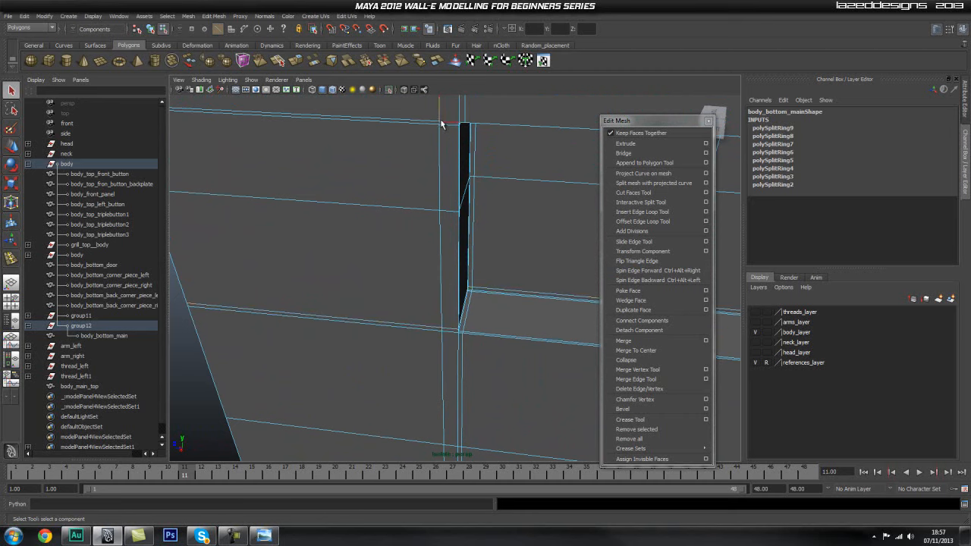
pyautogui.keyDown('shift'); pyautogui.click(440, 285); pyautogui.keyUp('shift')
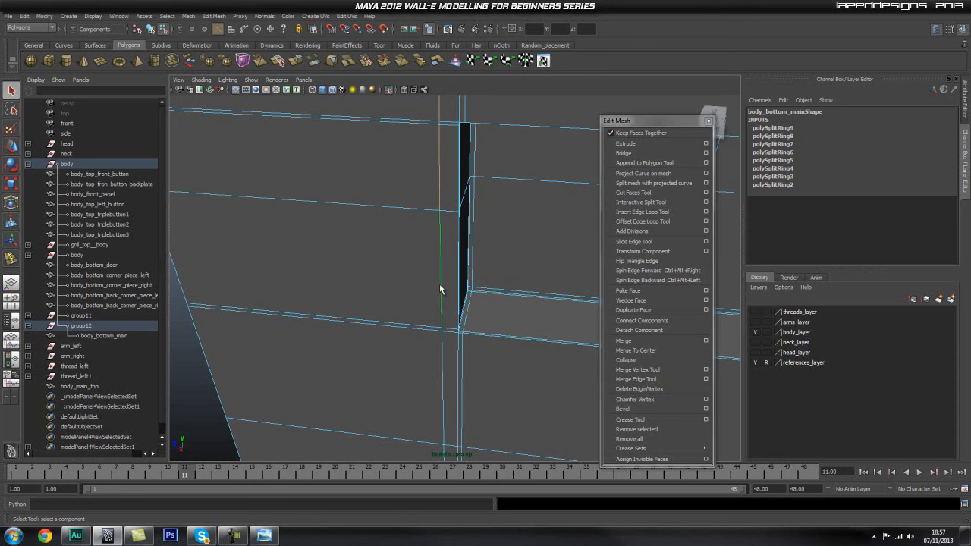
pyautogui.keyDown('shift'); pyautogui.click(442, 349); pyautogui.keyUp('shift')
pyautogui.keyDown('alt'); pyautogui.moveTo(544, 331); pyautogui.dragTo(489, 250, button='right'); pyautogui.keyUp('alt')
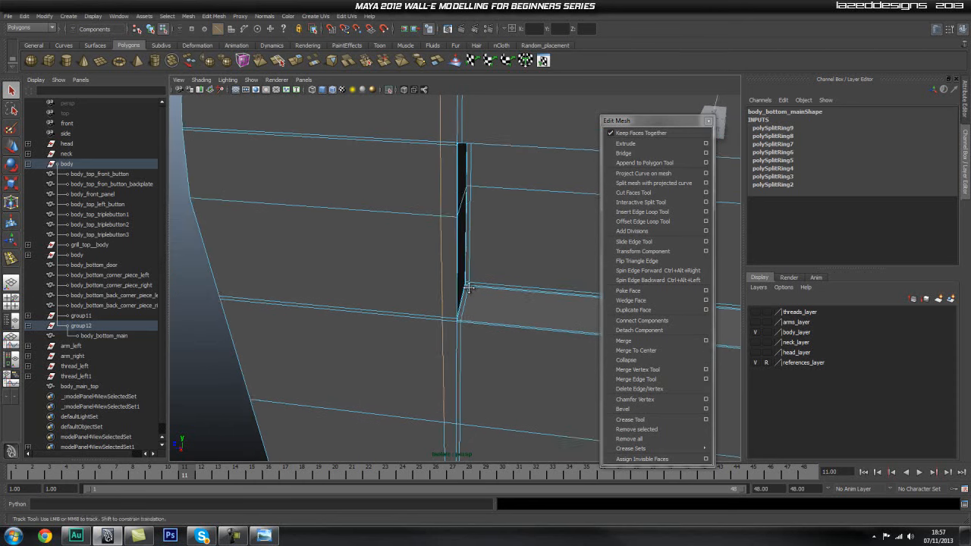
pyautogui.keyDown('alt'); pyautogui.moveTo(485, 239); pyautogui.dragTo(481, 232, button='middle'); pyautogui.keyUp('alt')
pyautogui.press('w')
pyautogui.keyDown('alt'); pyautogui.moveTo(463, 229); pyautogui.dragTo(250, 239, button='right'); pyautogui.keyUp('alt')
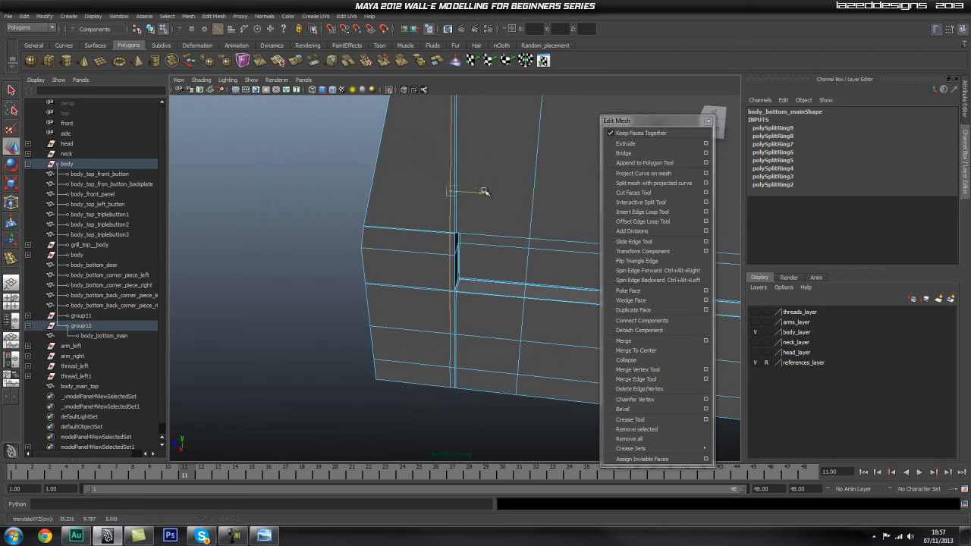
pyautogui.keyDown('alt'); pyautogui.moveTo(487, 165); pyautogui.dragTo(487, 325, button='middle'); pyautogui.keyUp('alt')
# Step: Insert a vertical supporting edge loop close to the lower body's vertical corner edge
pyautogui.keyDown('alt'); pyautogui.moveTo(427, 210); pyautogui.dragTo(345, 277); pyautogui.keyUp('alt')
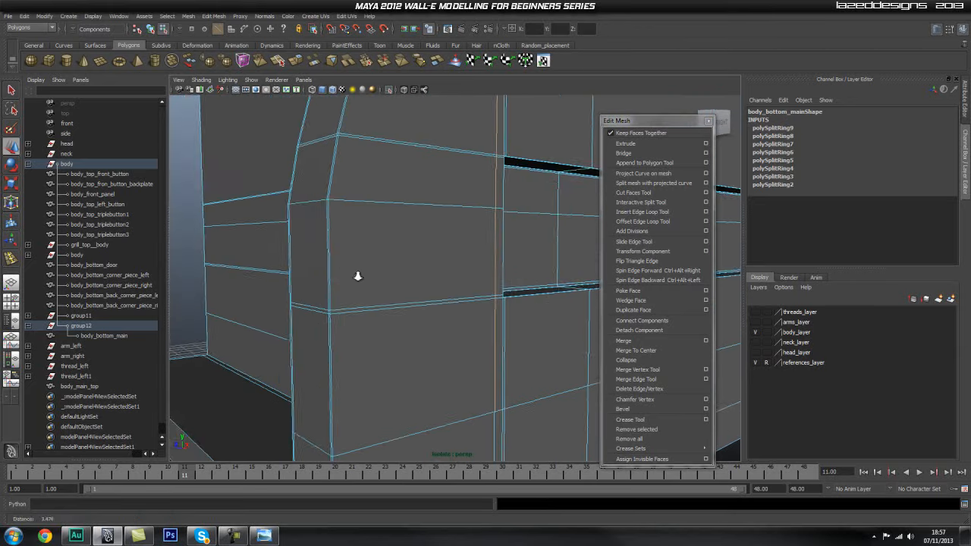
pyautogui.keyDown('alt'); pyautogui.moveTo(345, 277); pyautogui.dragTo(398, 259, button='middle'); pyautogui.keyUp('alt')
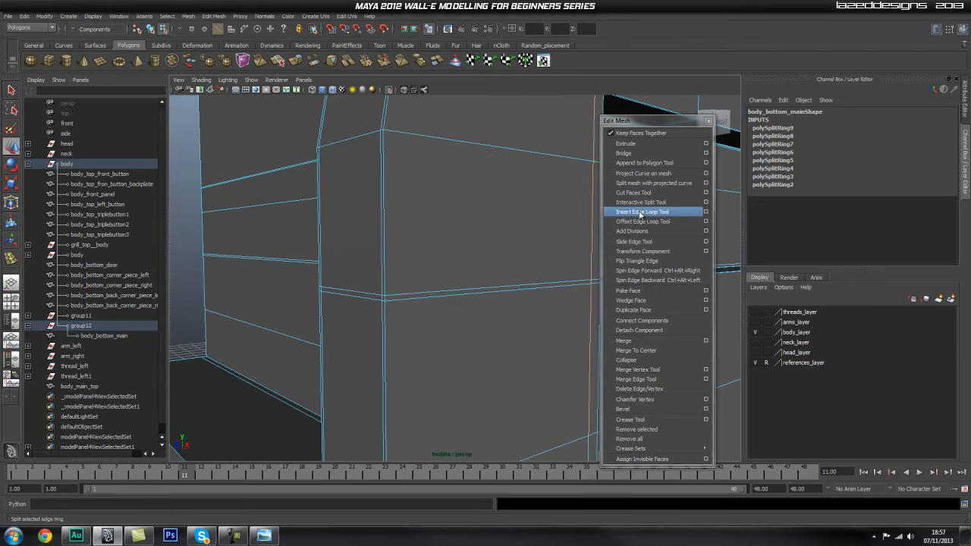
pyautogui.click(389, 297)
pyautogui.keyDown('alt'); pyautogui.moveTo(389, 297); pyautogui.dragTo(446, 281); pyautogui.keyUp('alt')
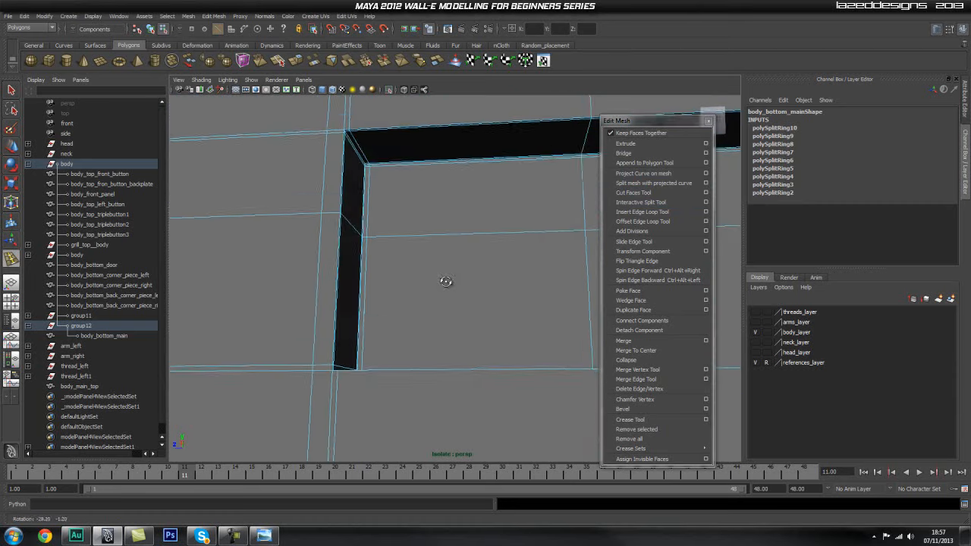
# Step: Examine the recess, upper corner and base of body_bottom_main for edges that still need supporting loops
pyautogui.keyDown('alt'); pyautogui.moveTo(346, 225); pyautogui.dragTo(427, 310, button='middle'); pyautogui.keyUp('alt')
pyautogui.scroll(-5, 399, 163)
pyautogui.keyDown('alt'); pyautogui.moveTo(473, 217); pyautogui.dragTo(524, 340); pyautogui.keyUp('alt')
pyautogui.keyDown('alt'); pyautogui.moveTo(241, 226); pyautogui.dragTo(392, 312, button='middle'); pyautogui.keyUp('alt')
pyautogui.keyDown('alt'); pyautogui.moveTo(393, 312); pyautogui.dragTo(488, 297); pyautogui.keyUp('alt')
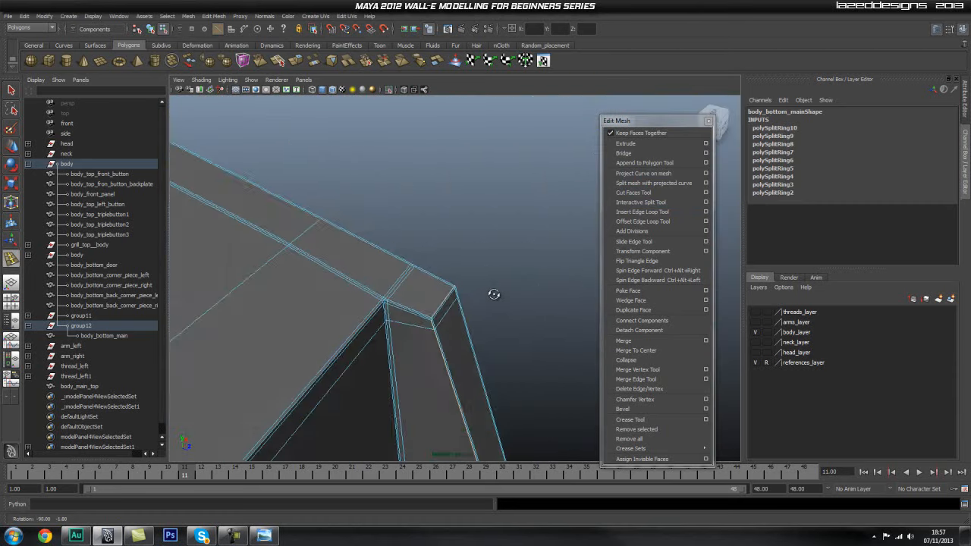
pyautogui.keyDown('alt'); pyautogui.moveTo(350, 285); pyautogui.dragTo(379, 228, button='middle'); pyautogui.keyUp('alt')
pyautogui.keyDown('alt'); pyautogui.moveTo(379, 229); pyautogui.dragTo(542, 261, button='right'); pyautogui.keyUp('alt')
pyautogui.keyDown('alt'); pyautogui.moveTo(375, 240); pyautogui.dragTo(431, 303, button='middle'); pyautogui.keyUp('alt')
pyautogui.keyDown('alt'); pyautogui.moveTo(432, 303); pyautogui.dragTo(633, 306, button='right'); pyautogui.keyUp('alt')
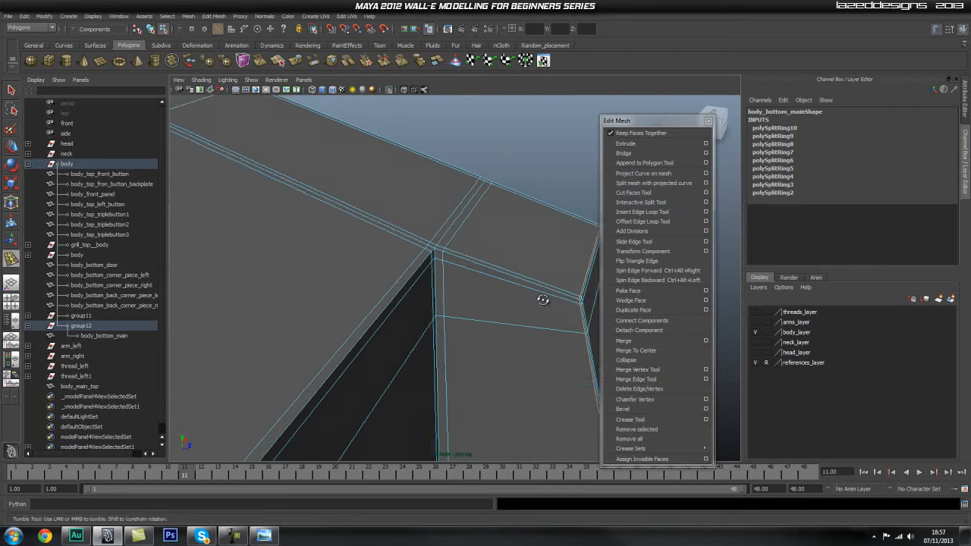
pyautogui.keyDown('alt'); pyautogui.moveTo(545, 300); pyautogui.dragTo(503, 312); pyautogui.keyUp('alt')
pyautogui.keyDown('alt'); pyautogui.moveTo(503, 312); pyautogui.dragTo(314, 299, button='right'); pyautogui.keyUp('alt')
pyautogui.keyDown('alt'); pyautogui.moveTo(314, 299); pyautogui.dragTo(326, 144, button='middle'); pyautogui.keyUp('alt')
pyautogui.keyDown('alt'); pyautogui.moveTo(466, 331); pyautogui.dragTo(470, 145, button='middle'); pyautogui.keyUp('alt')
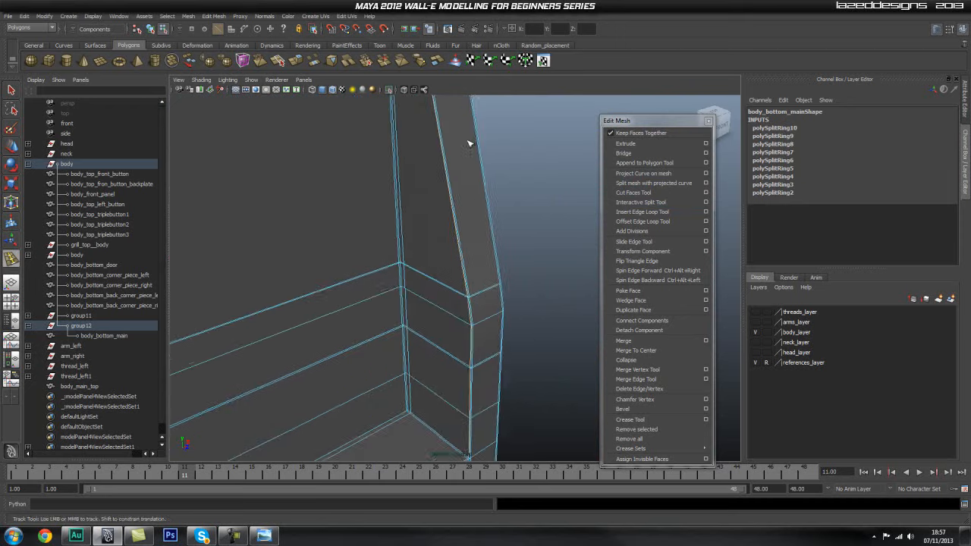
pyautogui.keyDown('alt'); pyautogui.moveTo(472, 277); pyautogui.dragTo(468, 165, button='middle'); pyautogui.keyUp('alt')
pyautogui.keyDown('alt'); pyautogui.moveTo(531, 220); pyautogui.dragTo(402, 234); pyautogui.keyUp('alt')
pyautogui.keyDown('alt'); pyautogui.moveTo(509, 233); pyautogui.dragTo(414, 259, button='middle'); pyautogui.keyUp('alt')
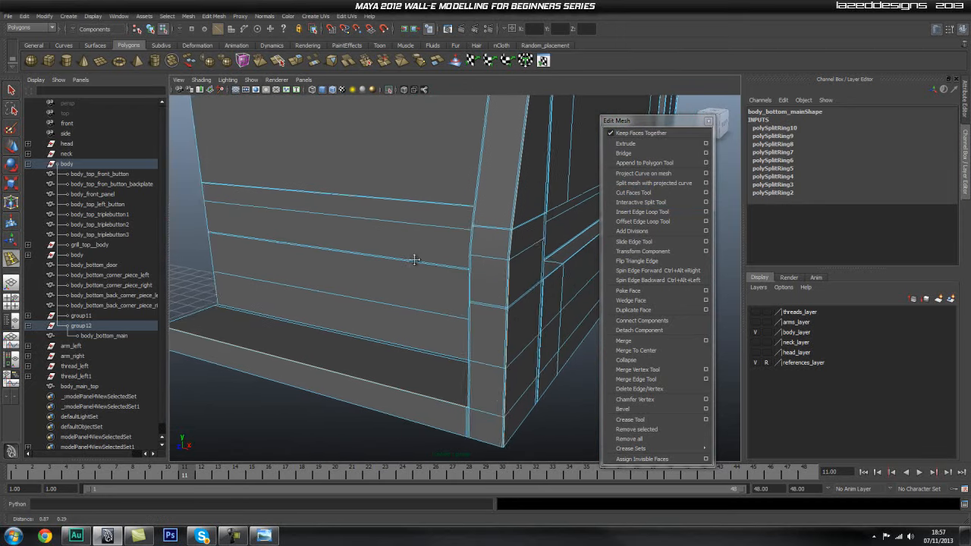
# Step: Examine the lower body's side recess, corner edges and inner walls for edges still lacking supporting loops
pyautogui.keyDown('alt'); pyautogui.moveTo(428, 266); pyautogui.dragTo(386, 252); pyautogui.keyUp('alt')
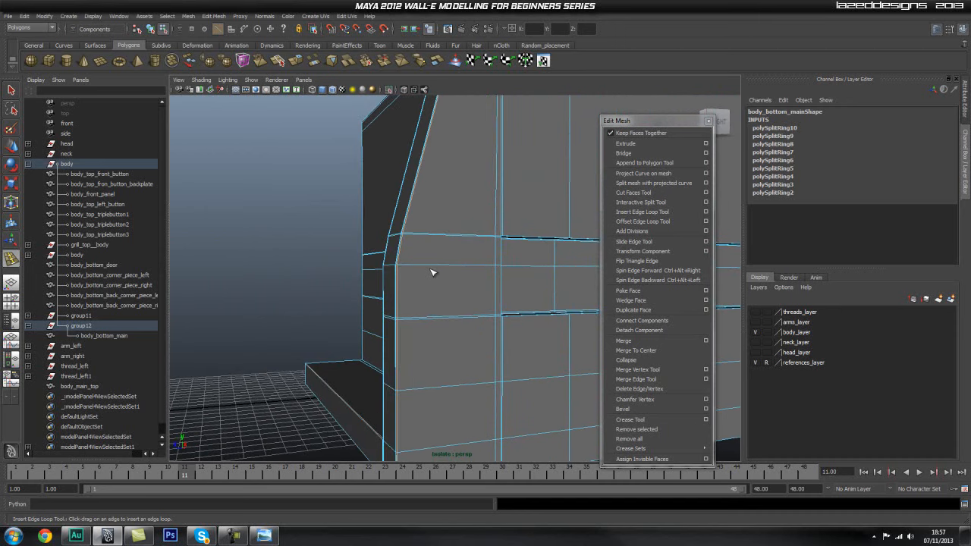
pyautogui.moveTo(409, 289)
pyautogui.keyDown('alt'); pyautogui.mouseDown()
pyautogui.moveTo(538, 301)
pyautogui.moveTo(413, 298)
pyautogui.mouseUp(); pyautogui.keyUp('alt')
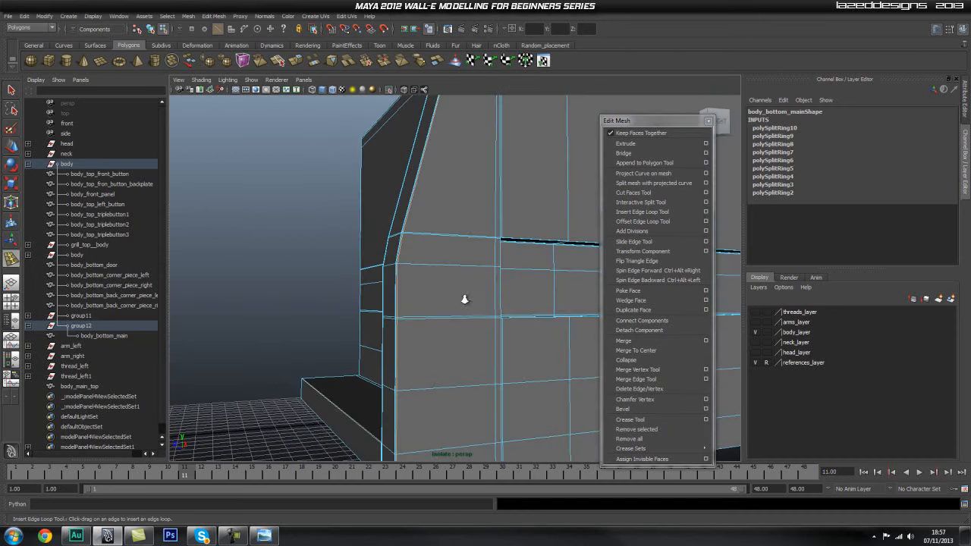
pyautogui.keyDown('alt'); pyautogui.moveTo(370, 268); pyautogui.dragTo(396, 299); pyautogui.keyUp('alt')
pyautogui.keyDown('alt'); pyautogui.moveTo(316, 279); pyautogui.dragTo(359, 282, button='right'); pyautogui.keyUp('alt')
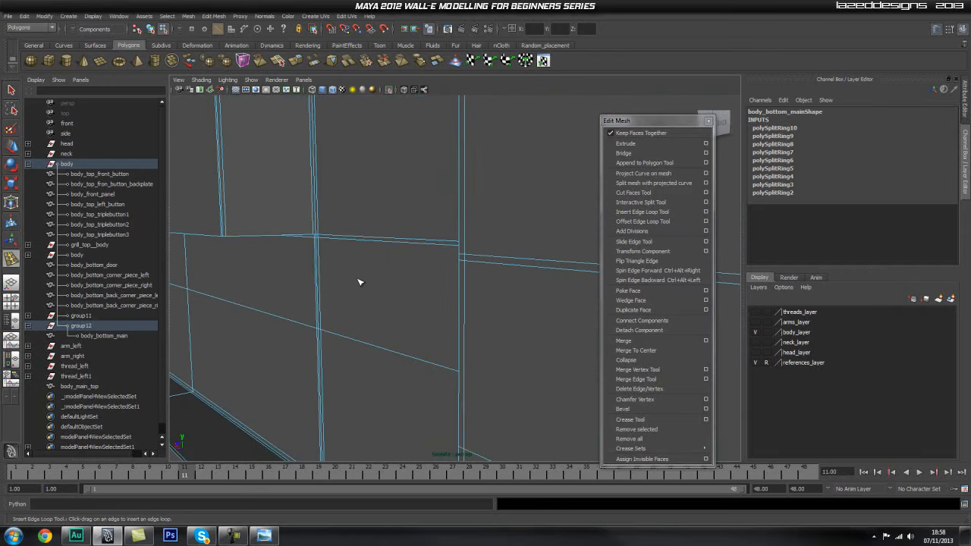
pyautogui.keyDown('alt'); pyautogui.moveTo(360, 282); pyautogui.dragTo(394, 284, button='middle'); pyautogui.keyUp('alt')
pyautogui.moveTo(401, 287)
pyautogui.keyDown('alt'); pyautogui.mouseDown()
pyautogui.moveTo(427, 288)
pyautogui.moveTo(311, 264)
pyautogui.moveTo(460, 278)
pyautogui.moveTo(275, 274)
pyautogui.moveTo(393, 277)
pyautogui.mouseUp(); pyautogui.keyUp('alt')
pyautogui.keyDown('alt'); pyautogui.moveTo(393, 277); pyautogui.dragTo(410, 277, button='middle'); pyautogui.keyUp('alt')
pyautogui.keyDown('alt'); pyautogui.moveTo(337, 267); pyautogui.dragTo(198, 275, button='right'); pyautogui.keyUp('alt')
pyautogui.keyDown('alt'); pyautogui.moveTo(383, 241); pyautogui.dragTo(357, 264); pyautogui.keyUp('alt')
# Step: Return to object mode, deselect the lower body and turn off the wireframe overlay on the shaded view
pyautogui.press('q')
pyautogui.moveTo(385, 248); pyautogui.dragTo(405, 230, button='right')
pyautogui.click(527, 334)
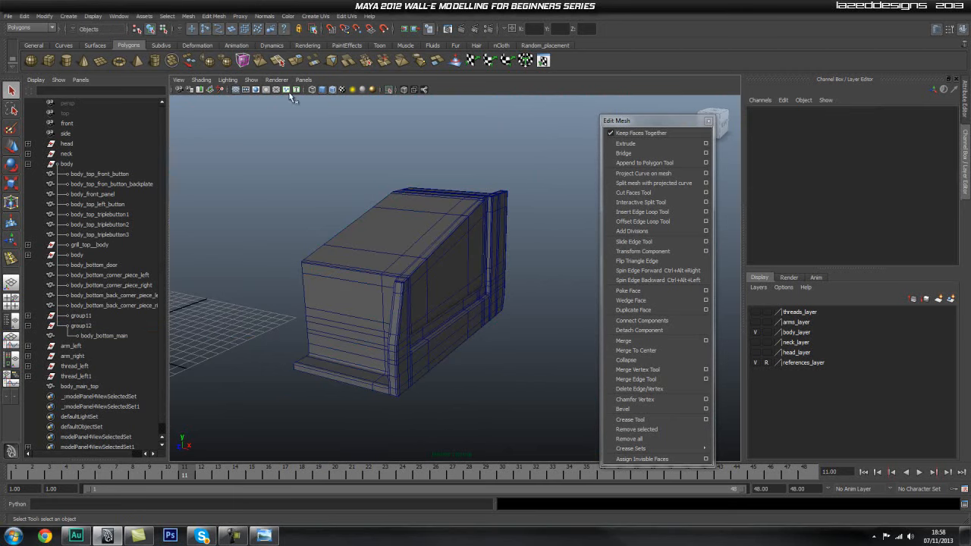
pyautogui.click(332, 90)
# Step: Insert two supporting edge loops on body_bottom_main close to the edges meeting at the hollow interior's upper corner
pyautogui.moveTo(364, 276)
pyautogui.keyDown('alt'); pyautogui.mouseDown()
pyautogui.moveTo(509, 276)
pyautogui.moveTo(395, 308)
pyautogui.moveTo(417, 293)
pyautogui.moveTo(413, 300)
pyautogui.mouseUp(); pyautogui.keyUp('alt')
pyautogui.click(414, 300)
pyautogui.keyDown('alt'); pyautogui.moveTo(413, 300); pyautogui.dragTo(371, 238, button='right'); pyautogui.keyUp('alt')
pyautogui.keyDown('alt'); pyautogui.moveTo(371, 238); pyautogui.dragTo(369, 217, button='middle'); pyautogui.keyUp('alt')
pyautogui.keyDown('alt'); pyautogui.moveTo(402, 288); pyautogui.dragTo(405, 293, button='middle'); pyautogui.keyUp('alt')
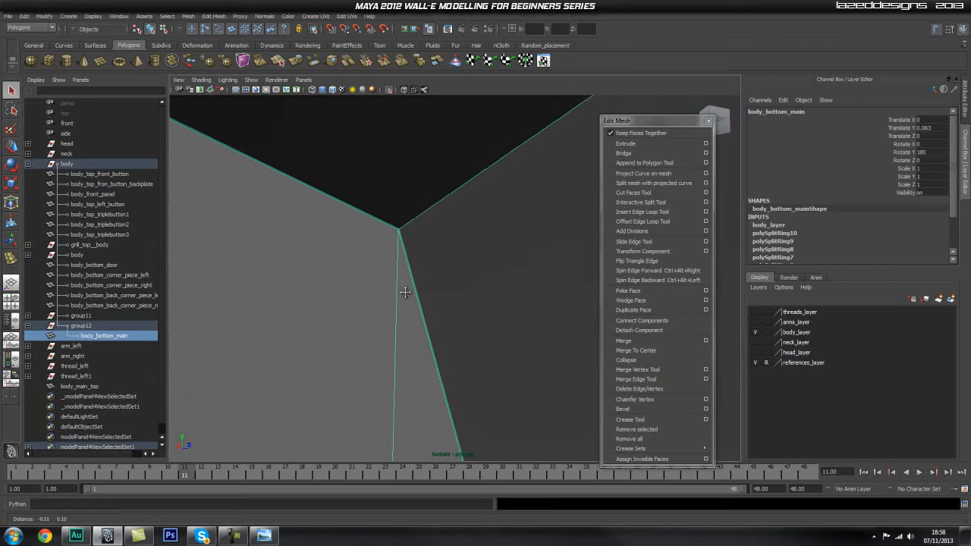
pyautogui.keyDown('alt'); pyautogui.moveTo(290, 236); pyautogui.dragTo(630, 256, button='right'); pyautogui.keyUp('alt')
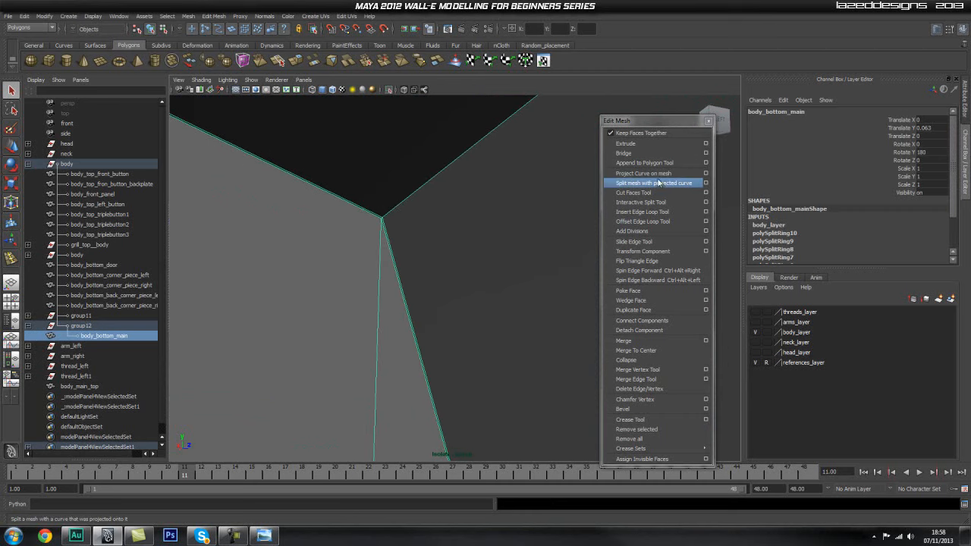
pyautogui.click(650, 211)
pyautogui.keyDown('alt'); pyautogui.moveTo(260, 184); pyautogui.dragTo(326, 193, button='right'); pyautogui.keyUp('alt')
pyautogui.keyDown('alt'); pyautogui.moveTo(327, 193); pyautogui.dragTo(362, 209, button='middle'); pyautogui.keyUp('alt')
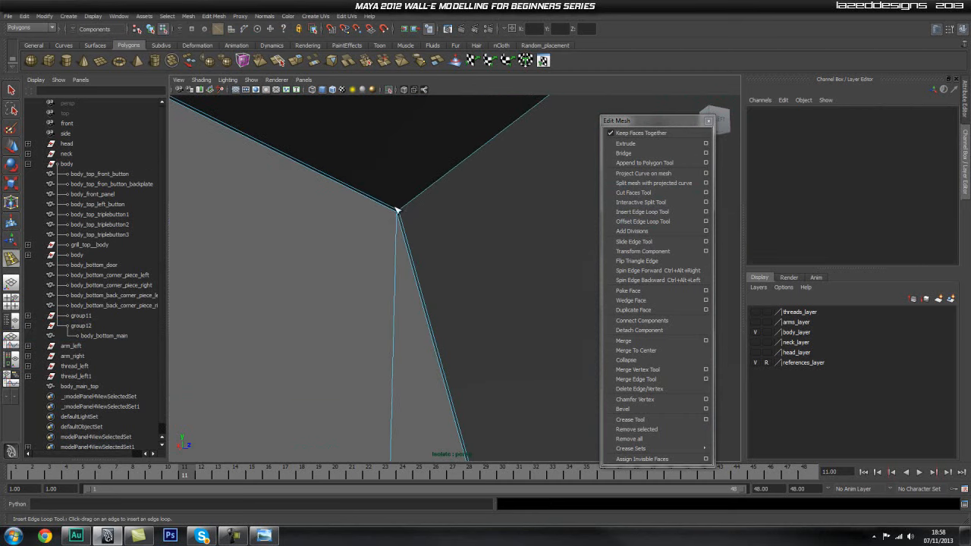
pyautogui.click(395, 213)
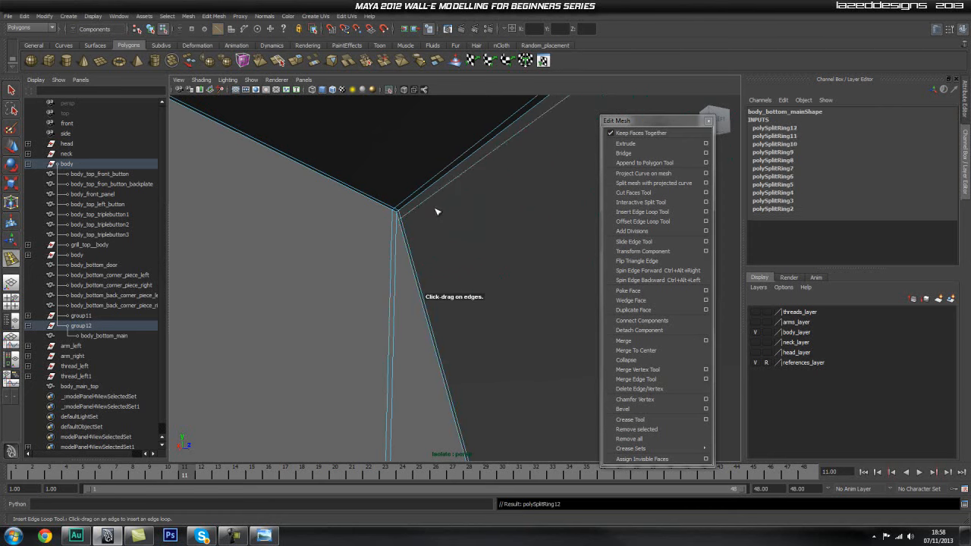
# Step: Examine the interior's upper and lower corners and the wall bends to check their supporting edge loops
pyautogui.keyDown('alt'); pyautogui.moveTo(487, 280); pyautogui.dragTo(417, 295, button='right'); pyautogui.keyUp('alt')
pyautogui.keyDown('alt'); pyautogui.moveTo(486, 333); pyautogui.dragTo(474, 225, button='middle'); pyautogui.keyUp('alt')
pyautogui.keyDown('alt'); pyautogui.moveTo(273, 314); pyautogui.dragTo(438, 362); pyautogui.keyUp('alt')
pyautogui.keyDown('alt'); pyautogui.moveTo(443, 327); pyautogui.dragTo(465, 93, button='middle'); pyautogui.keyUp('alt')
pyautogui.keyDown('alt'); pyautogui.moveTo(283, 241); pyautogui.dragTo(470, 284); pyautogui.keyUp('alt')
pyautogui.keyDown('alt'); pyautogui.moveTo(379, 283); pyautogui.dragTo(544, 251, button='middle'); pyautogui.keyUp('alt')
pyautogui.keyDown('alt'); pyautogui.moveTo(544, 252); pyautogui.dragTo(262, 271); pyautogui.keyUp('alt')
pyautogui.keyDown('alt'); pyautogui.moveTo(263, 270); pyautogui.dragTo(554, 288, button='right'); pyautogui.keyUp('alt')
pyautogui.keyDown('alt'); pyautogui.moveTo(421, 306); pyautogui.dragTo(414, 308); pyautogui.keyUp('alt')
pyautogui.keyDown('alt'); pyautogui.moveTo(415, 308); pyautogui.dragTo(362, 321, button='right'); pyautogui.keyUp('alt')
pyautogui.keyDown('alt'); pyautogui.moveTo(362, 321); pyautogui.dragTo(409, 261, button='middle'); pyautogui.keyUp('alt')
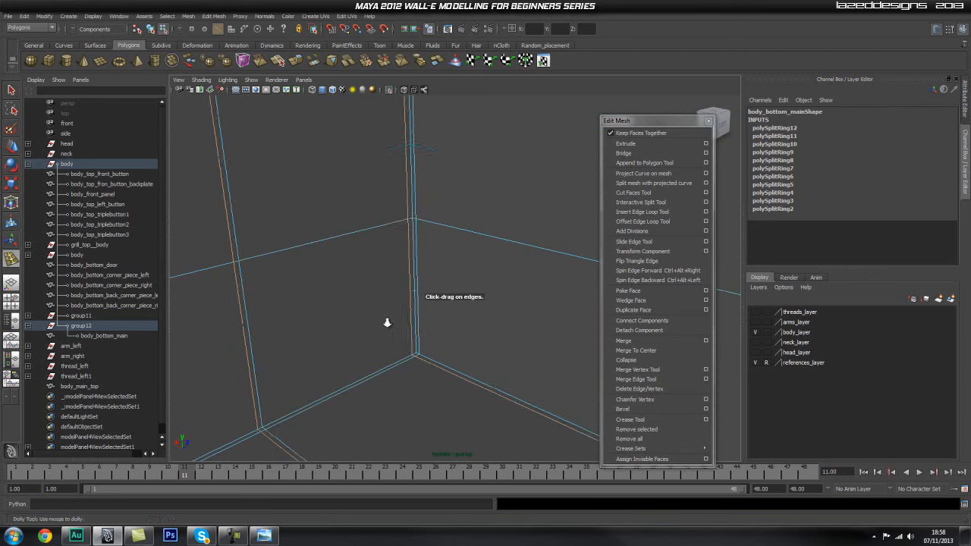
pyautogui.keyDown('alt'); pyautogui.moveTo(498, 319); pyautogui.dragTo(401, 299, button='right'); pyautogui.keyUp('alt')
pyautogui.keyDown('alt'); pyautogui.moveTo(475, 286); pyautogui.dragTo(282, 273, button='right'); pyautogui.keyUp('alt')
pyautogui.keyDown('alt'); pyautogui.moveTo(356, 271); pyautogui.dragTo(408, 277); pyautogui.keyUp('alt')
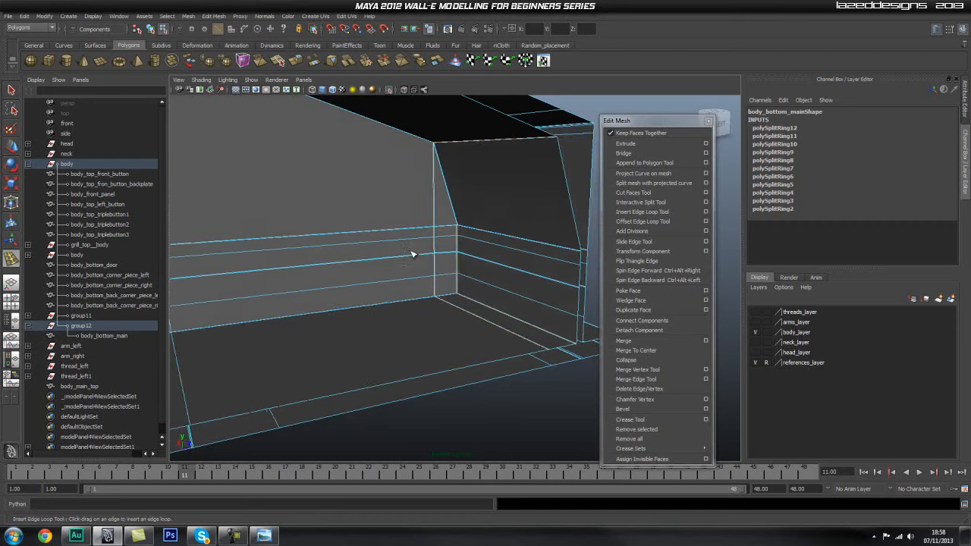
pyautogui.keyDown('alt'); pyautogui.moveTo(412, 254); pyautogui.dragTo(496, 236, button='right'); pyautogui.keyUp('alt')
pyautogui.keyDown('alt'); pyautogui.moveTo(424, 209); pyautogui.dragTo(420, 329, button='middle'); pyautogui.keyUp('alt')
pyautogui.keyDown('alt'); pyautogui.moveTo(414, 182); pyautogui.dragTo(427, 372, button='middle'); pyautogui.keyUp('alt')
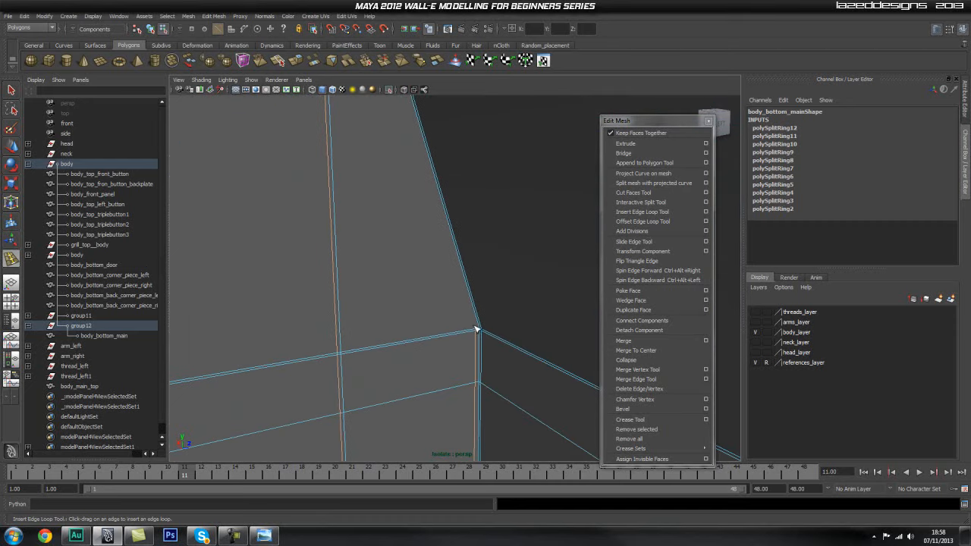
pyautogui.keyDown('alt'); pyautogui.moveTo(477, 329); pyautogui.dragTo(329, 304, button='right'); pyautogui.keyUp('alt')
pyautogui.keyDown('alt'); pyautogui.moveTo(421, 304); pyautogui.dragTo(399, 304); pyautogui.keyUp('alt')
# Step: Preview body_bottom_main smoothed and deselected from the open side, and return it to the unsmoothed display
pyautogui.press('q')
pyautogui.moveTo(380, 286); pyautogui.dragTo(446, 274, button='right')
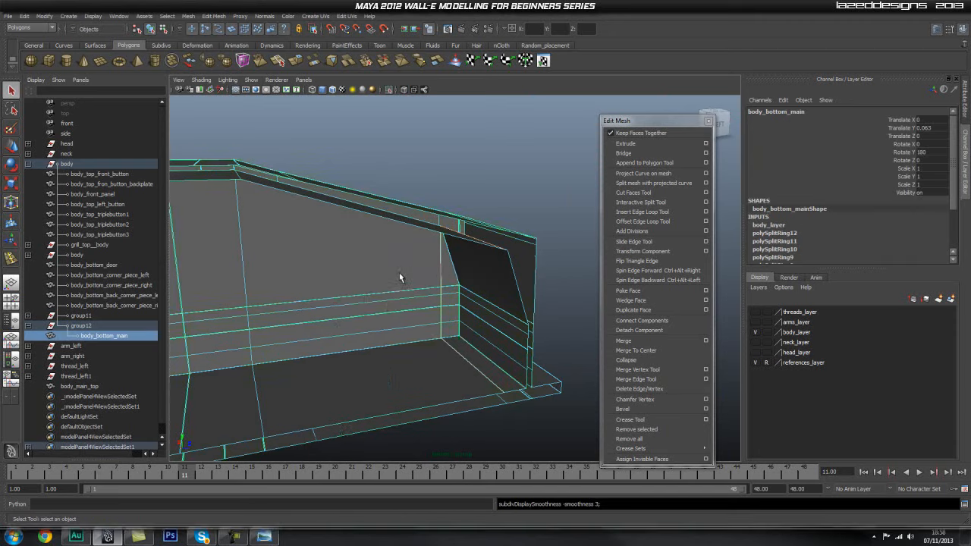
pyautogui.press('3')
pyautogui.click(519, 176)
pyautogui.keyDown('alt'); pyautogui.moveTo(521, 256); pyautogui.dragTo(453, 257, button='right'); pyautogui.keyUp('alt')
pyautogui.keyDown('alt'); pyautogui.moveTo(453, 258); pyautogui.dragTo(460, 251); pyautogui.keyUp('alt')
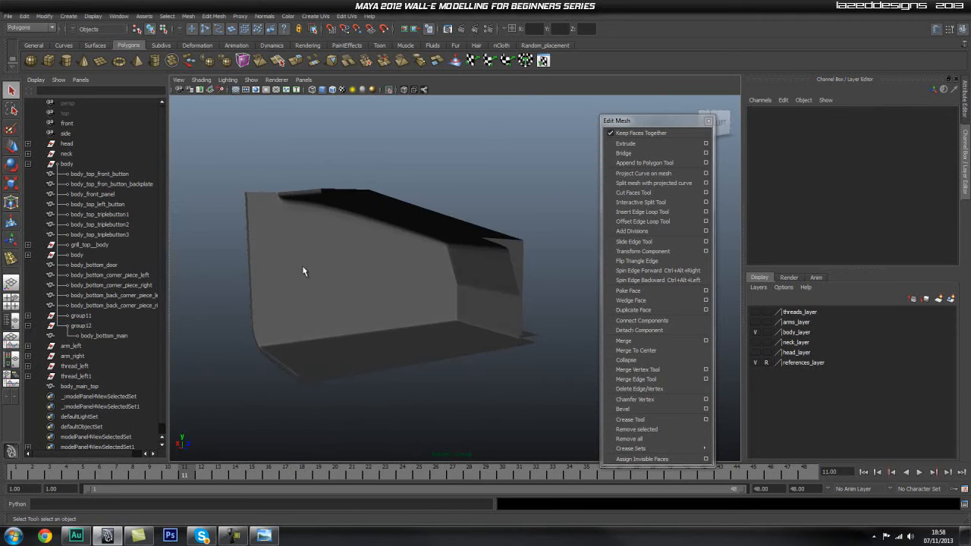
pyautogui.click(394, 275)
pyautogui.keyDown('alt'); pyautogui.moveTo(282, 269); pyautogui.dragTo(540, 278, button='right'); pyautogui.keyUp('alt')
pyautogui.press('1')
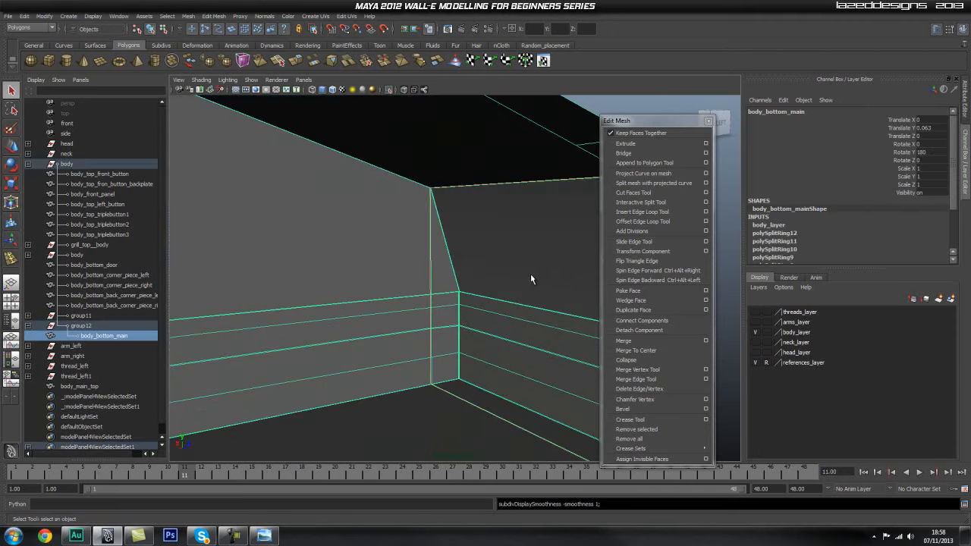
# Step: Insert supporting edge loops above and below the horizontal edge that meets the opening's upper corner
pyautogui.keyDown('alt'); pyautogui.moveTo(425, 247); pyautogui.dragTo(286, 303, button='right'); pyautogui.keyUp('alt')
pyautogui.keyDown('alt'); pyautogui.moveTo(286, 303); pyautogui.dragTo(371, 259); pyautogui.keyUp('alt')
pyautogui.keyDown('alt'); pyautogui.moveTo(384, 257); pyautogui.dragTo(478, 262, button='right'); pyautogui.keyUp('alt')
pyautogui.keyDown('alt'); pyautogui.moveTo(478, 262); pyautogui.dragTo(471, 255); pyautogui.keyUp('alt')
pyautogui.keyDown('alt'); pyautogui.moveTo(448, 183); pyautogui.dragTo(436, 203, button='middle'); pyautogui.keyUp('alt')
pyautogui.keyDown('alt'); pyautogui.moveTo(436, 202); pyautogui.dragTo(449, 201, button='right'); pyautogui.keyUp('alt')
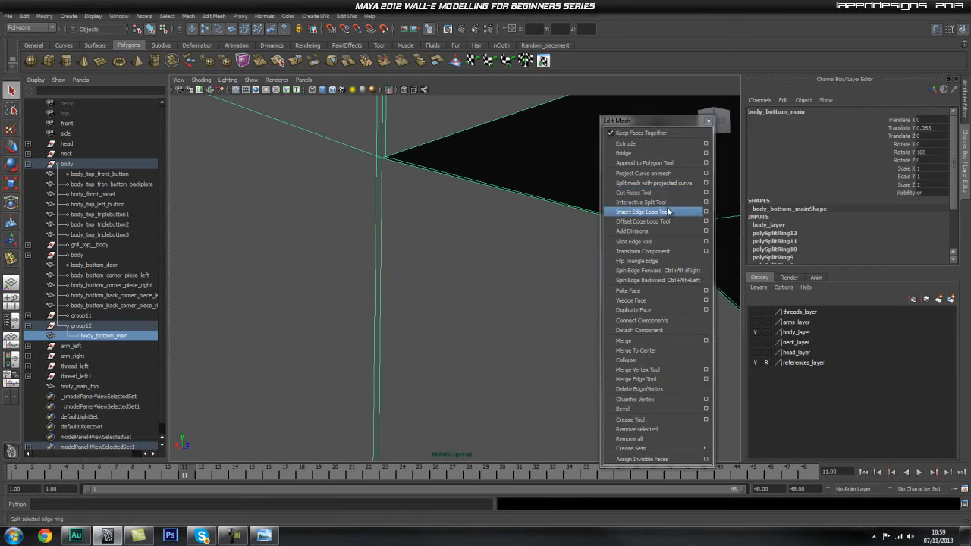
pyautogui.click(641, 212)
pyautogui.moveTo(384, 176); pyautogui.dragTo(390, 199)
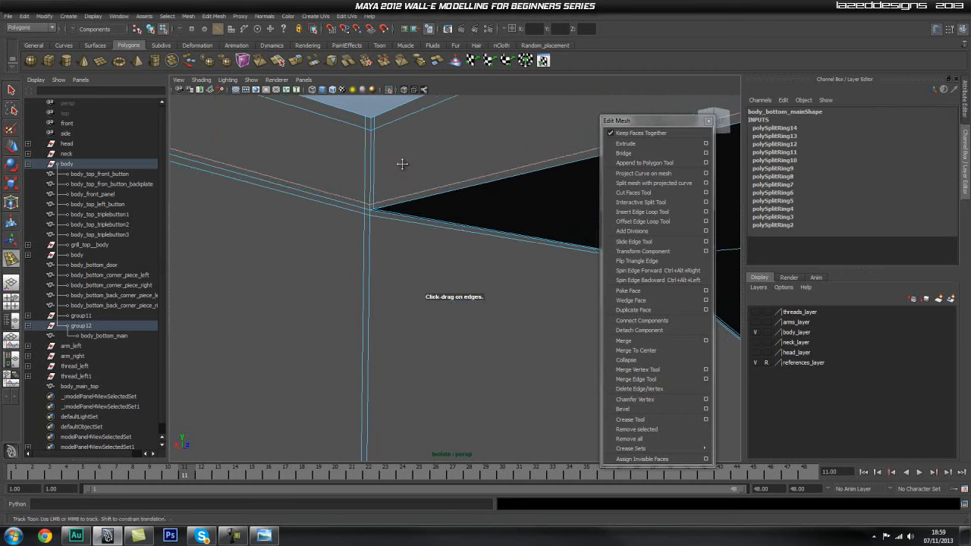
# Step: Return body_bottom_main to object mode in the unsmoothed display and look over the opening's upper corner
pyautogui.keyDown('alt'); pyautogui.moveTo(402, 150); pyautogui.dragTo(403, 173); pyautogui.keyUp('alt')
pyautogui.keyDown('alt'); pyautogui.moveTo(416, 237); pyautogui.dragTo(471, 248); pyautogui.keyUp('alt')
pyautogui.press('q')
pyautogui.moveTo(470, 248); pyautogui.dragTo(472, 236, button='right')
pyautogui.keyDown('alt'); pyautogui.moveTo(472, 236); pyautogui.dragTo(444, 273); pyautogui.keyUp('alt')
pyautogui.press('1')
# Step: Examine the lower body's rim, roof bend and inner and outer side walls for edges without supporting loops
pyautogui.keyDown('alt'); pyautogui.moveTo(444, 247); pyautogui.dragTo(485, 152, button='middle'); pyautogui.keyUp('alt')
pyautogui.keyDown('alt'); pyautogui.moveTo(425, 226); pyautogui.dragTo(527, 234, button='right'); pyautogui.keyUp('alt')
pyautogui.keyDown('alt'); pyautogui.moveTo(526, 234); pyautogui.dragTo(418, 254, button='middle'); pyautogui.keyUp('alt')
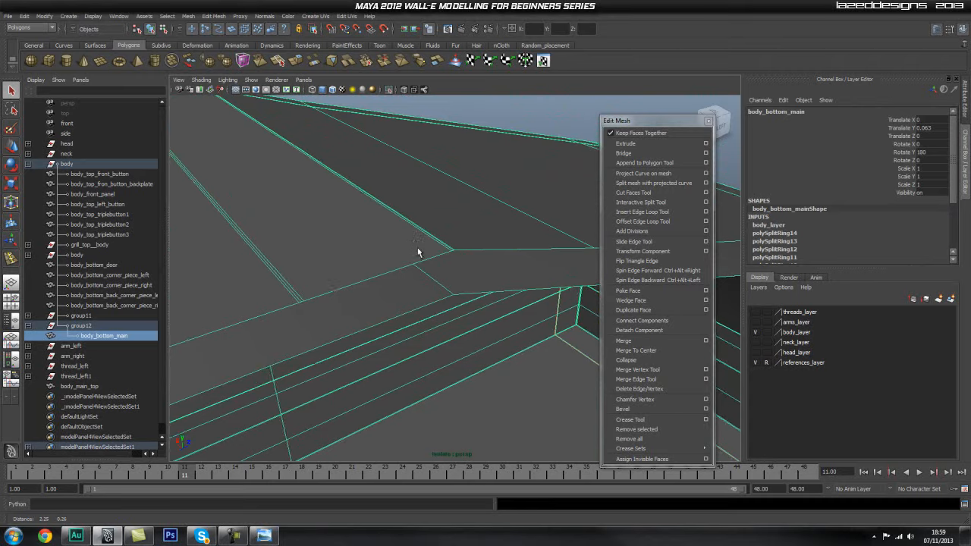
pyautogui.keyDown('alt'); pyautogui.moveTo(418, 254); pyautogui.dragTo(536, 260); pyautogui.keyUp('alt')
pyautogui.keyDown('alt'); pyautogui.moveTo(470, 229); pyautogui.dragTo(357, 292, button='middle'); pyautogui.keyUp('alt')
pyautogui.keyDown('alt'); pyautogui.moveTo(379, 277); pyautogui.dragTo(516, 276, button='right'); pyautogui.keyUp('alt')
pyautogui.moveTo(412, 266)
pyautogui.keyDown('alt'); pyautogui.mouseDown(button='middle')
pyautogui.moveTo(438, 265)
pyautogui.moveTo(403, 262)
pyautogui.mouseUp(button='middle'); pyautogui.keyUp('alt')
pyautogui.keyDown('alt'); pyautogui.moveTo(415, 260); pyautogui.dragTo(427, 260); pyautogui.keyUp('alt')
pyautogui.moveTo(427, 260)
pyautogui.keyDown('alt'); pyautogui.mouseDown(button='middle')
pyautogui.moveTo(464, 278)
pyautogui.moveTo(425, 242)
pyautogui.mouseUp(button='middle'); pyautogui.keyUp('alt')
pyautogui.keyDown('alt'); pyautogui.moveTo(470, 269); pyautogui.dragTo(585, 269, button='right'); pyautogui.keyUp('alt')
pyautogui.keyDown('alt'); pyautogui.moveTo(522, 262); pyautogui.dragTo(506, 268, button='middle'); pyautogui.keyUp('alt')
pyautogui.keyDown('alt'); pyautogui.moveTo(512, 267); pyautogui.dragTo(388, 258); pyautogui.keyUp('alt')
pyautogui.keyDown('alt'); pyautogui.moveTo(387, 258); pyautogui.dragTo(604, 275, button='right'); pyautogui.keyUp('alt')
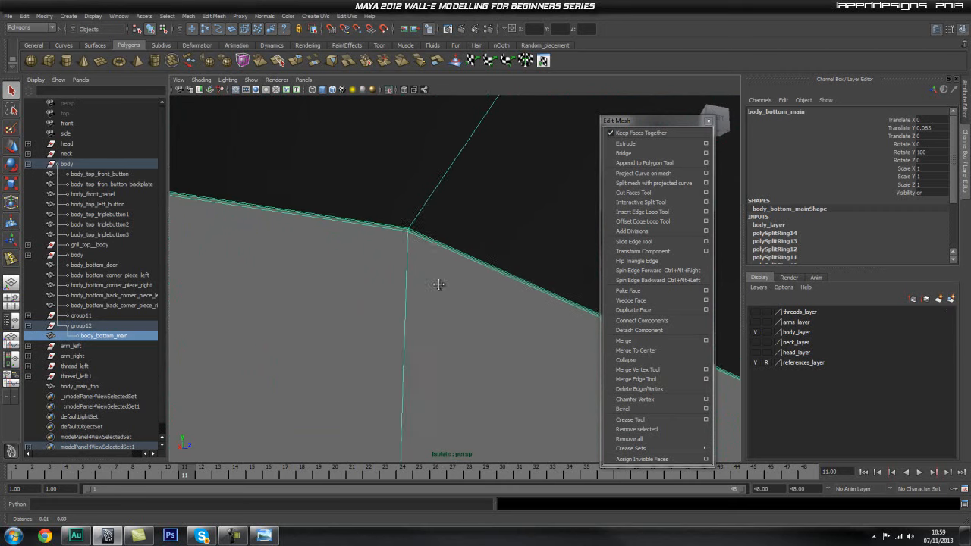
pyautogui.keyDown('alt'); pyautogui.moveTo(438, 284); pyautogui.dragTo(471, 338, button='middle'); pyautogui.keyUp('alt')
pyautogui.scroll(-6, 379, 279)
pyautogui.keyDown('alt'); pyautogui.moveTo(419, 258); pyautogui.dragTo(468, 308); pyautogui.keyUp('alt')
pyautogui.keyDown('alt'); pyautogui.moveTo(468, 308); pyautogui.dragTo(624, 294, button='right'); pyautogui.keyUp('alt')
pyautogui.keyDown('alt'); pyautogui.moveTo(624, 293); pyautogui.dragTo(358, 261); pyautogui.keyUp('alt')
pyautogui.keyDown('alt'); pyautogui.moveTo(471, 270); pyautogui.dragTo(512, 271, button='right'); pyautogui.keyUp('alt')
pyautogui.keyDown('alt'); pyautogui.moveTo(401, 220); pyautogui.dragTo(479, 222); pyautogui.keyUp('alt')
pyautogui.keyDown('alt'); pyautogui.moveTo(479, 220); pyautogui.dragTo(362, 244, button='right'); pyautogui.keyUp('alt')
pyautogui.keyDown('alt'); pyautogui.moveTo(362, 244); pyautogui.dragTo(320, 193); pyautogui.keyUp('alt')
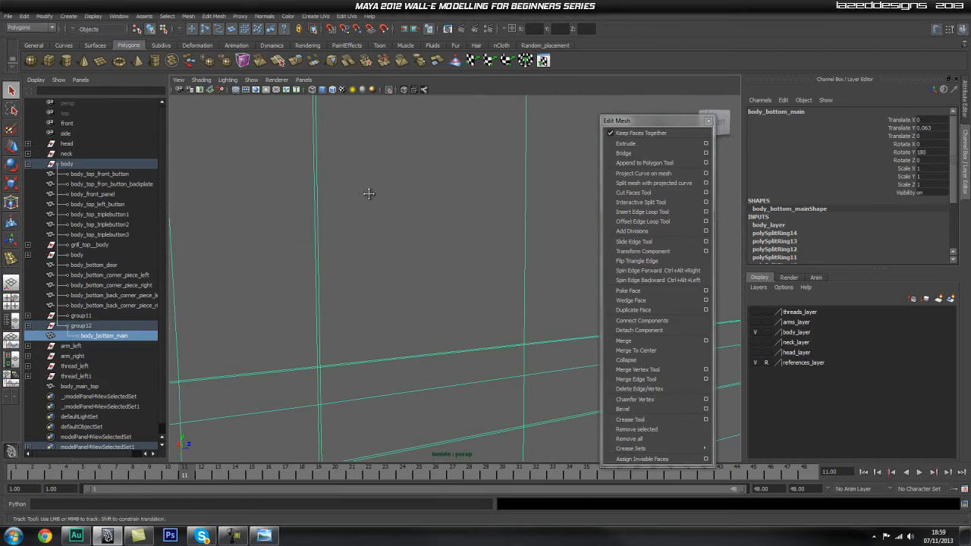
# Step: Insert a supporting vertical edge loop on the inner side wall close to the opening's upper corner
pyautogui.keyDown('alt'); pyautogui.moveTo(320, 193); pyautogui.dragTo(308, 169, button='right'); pyautogui.keyUp('alt')
pyautogui.keyDown('alt'); pyautogui.moveTo(308, 169); pyautogui.dragTo(394, 250); pyautogui.keyUp('alt')
pyautogui.keyDown('alt'); pyautogui.moveTo(394, 250); pyautogui.dragTo(629, 290, button='right'); pyautogui.keyUp('alt')
pyautogui.keyDown('alt'); pyautogui.moveTo(311, 239); pyautogui.dragTo(376, 251, button='middle'); pyautogui.keyUp('alt')
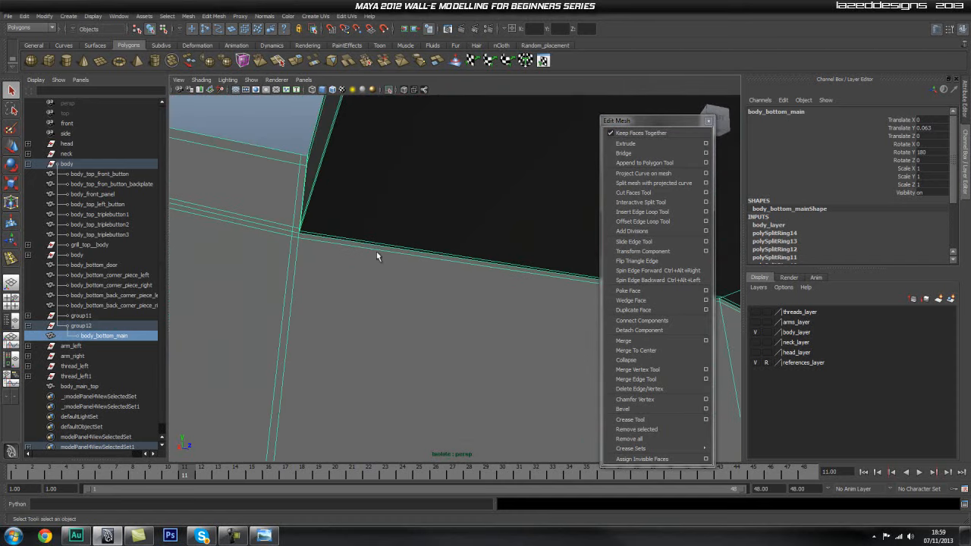
pyautogui.click(642, 212)
pyautogui.click(306, 240)
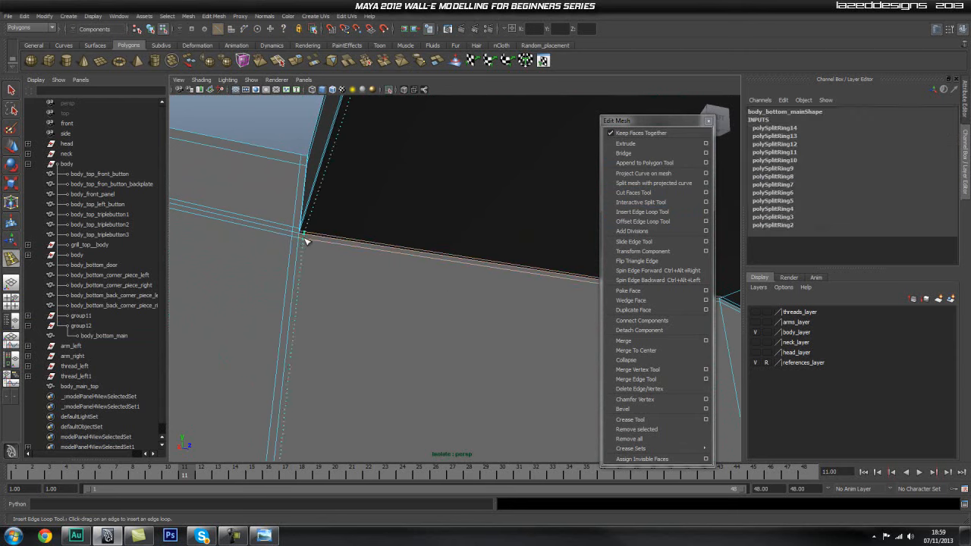
# Step: Insert supporting edge loops close to the vertical edge where the inner wall's upper border bends
pyautogui.keyDown('alt'); pyautogui.moveTo(425, 278); pyautogui.dragTo(420, 233, button='right'); pyautogui.keyUp('alt')
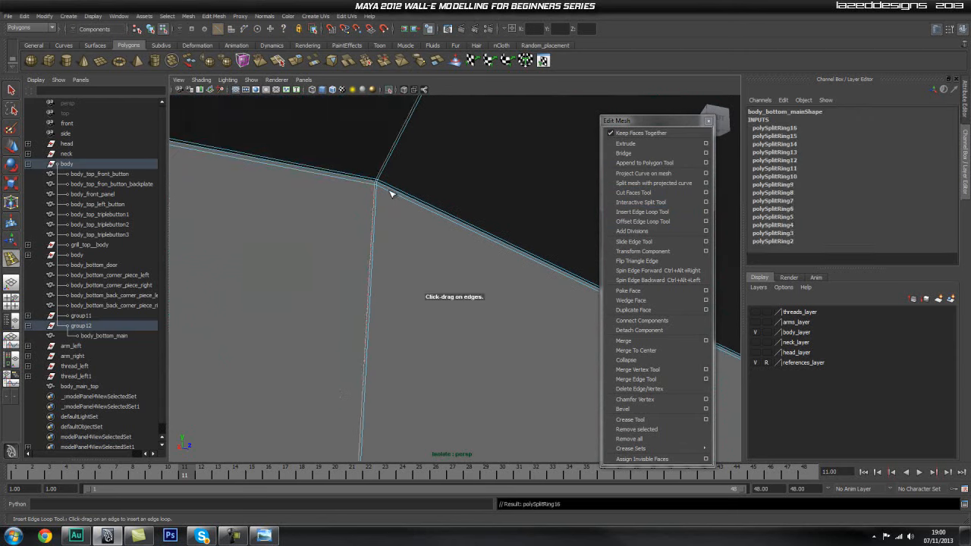
pyautogui.keyDown('alt'); pyautogui.moveTo(503, 294); pyautogui.dragTo(315, 217, button='middle'); pyautogui.keyUp('alt')
pyautogui.keyDown('alt'); pyautogui.moveTo(524, 242); pyautogui.dragTo(308, 174, button='middle'); pyautogui.keyUp('alt')
pyautogui.keyDown('alt'); pyautogui.moveTo(561, 269); pyautogui.dragTo(512, 259, button='middle'); pyautogui.keyUp('alt')
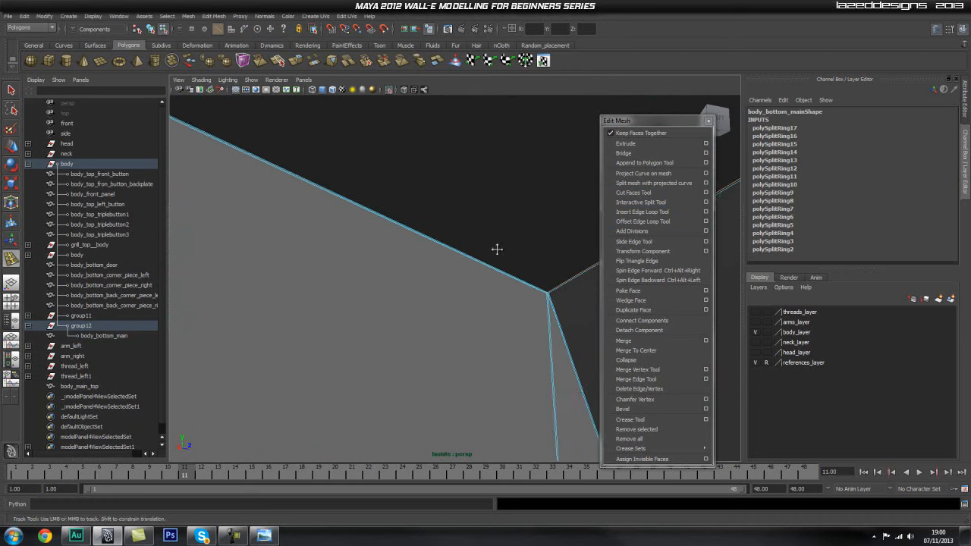
# Step: Examine the edge loops meeting at the interior's far upper corner
pyautogui.keyDown('alt'); pyautogui.moveTo(511, 258); pyautogui.dragTo(447, 245); pyautogui.keyUp('alt')
pyautogui.keyDown('alt'); pyautogui.moveTo(447, 245); pyautogui.dragTo(637, 254, button='right'); pyautogui.keyUp('alt')
pyautogui.keyDown('alt'); pyautogui.moveTo(430, 193); pyautogui.dragTo(543, 318, button='middle'); pyautogui.keyUp('alt')
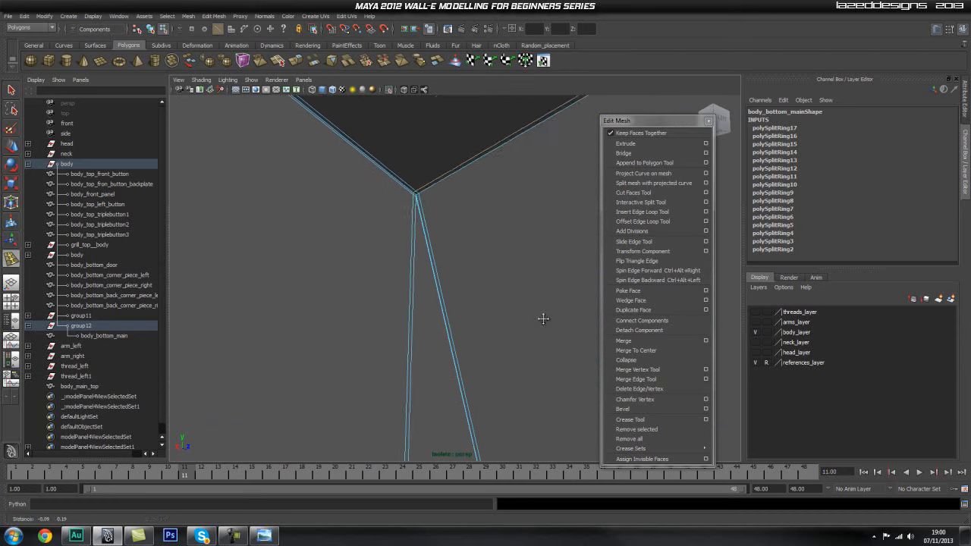
pyautogui.keyDown('alt'); pyautogui.moveTo(543, 318); pyautogui.dragTo(453, 216, button='right'); pyautogui.keyUp('alt')
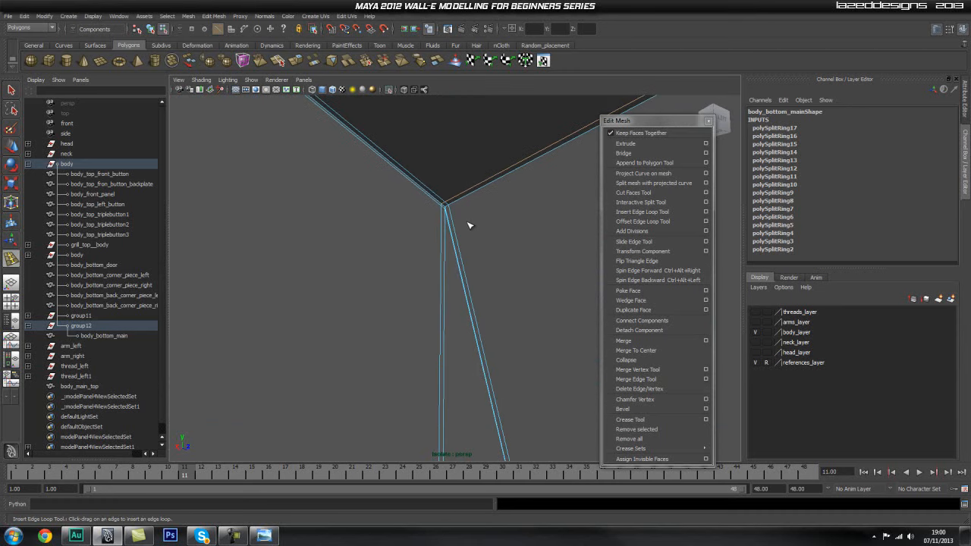
pyautogui.keyDown('alt'); pyautogui.moveTo(470, 225); pyautogui.dragTo(554, 248); pyautogui.keyUp('alt')
pyautogui.keyDown('alt'); pyautogui.moveTo(523, 250); pyautogui.dragTo(357, 228, button='right'); pyautogui.keyUp('alt')
pyautogui.keyDown('alt'); pyautogui.moveTo(357, 228); pyautogui.dragTo(411, 275); pyautogui.keyUp('alt')
# Step: Check the lower body in object mode with nothing selected, and return it to the unsmoothed display
pyautogui.moveTo(419, 296); pyautogui.dragTo(463, 275, button='right')
pyautogui.click(415, 298)
pyautogui.click(468, 210)
pyautogui.keyDown('alt'); pyautogui.moveTo(364, 288); pyautogui.dragTo(367, 319); pyautogui.keyUp('alt')
pyautogui.keyDown('alt'); pyautogui.moveTo(367, 319); pyautogui.dragTo(424, 322, button='right'); pyautogui.keyUp('alt')
pyautogui.keyDown('alt'); pyautogui.moveTo(425, 322); pyautogui.dragTo(448, 238, button='middle'); pyautogui.keyUp('alt')
pyautogui.click(447, 242)
pyautogui.press('1')
# Step: Compare the opening's lower corner in the smoothed and unsmoothed displays
pyautogui.keyDown('alt'); pyautogui.moveTo(352, 224); pyautogui.dragTo(427, 235, button='right'); pyautogui.keyUp('alt')
pyautogui.keyDown('alt'); pyautogui.moveTo(416, 202); pyautogui.dragTo(422, 281, button='middle'); pyautogui.keyUp('alt')
pyautogui.keyDown('alt'); pyautogui.moveTo(422, 250); pyautogui.dragTo(453, 245, button='right'); pyautogui.keyUp('alt')
pyautogui.keyDown('alt'); pyautogui.moveTo(420, 251); pyautogui.dragTo(420, 250); pyautogui.keyUp('alt')
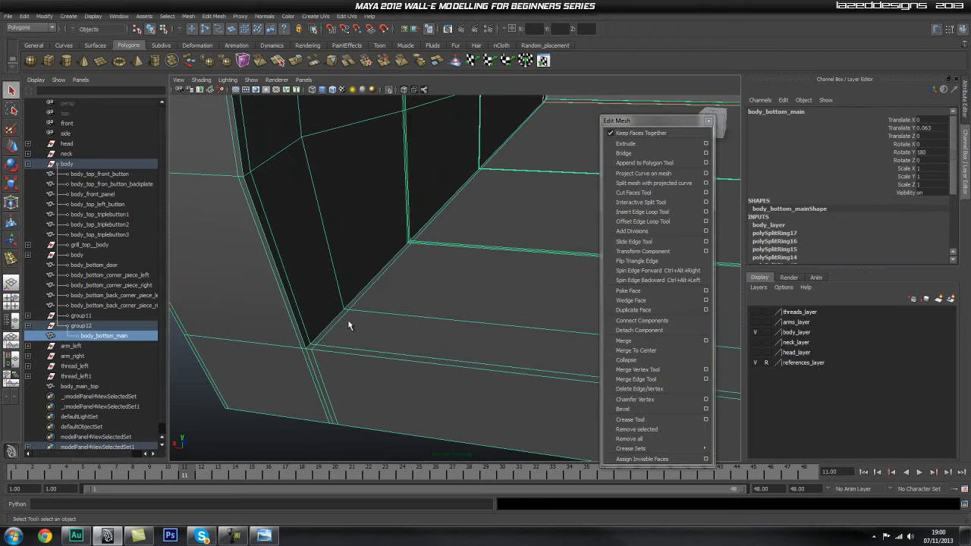
pyautogui.press('3')
pyautogui.press('1')
pyautogui.press('3')
pyautogui.press('1')
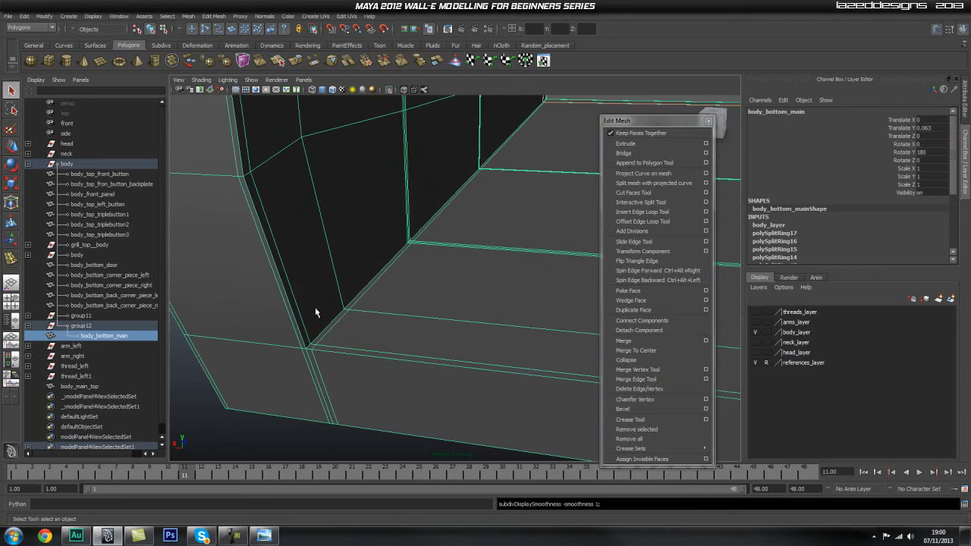
# Step: Insert a supporting edge loop around the walls just above the floor edge at the opening's lower corner
pyautogui.click(642, 213)
pyautogui.click(306, 346)
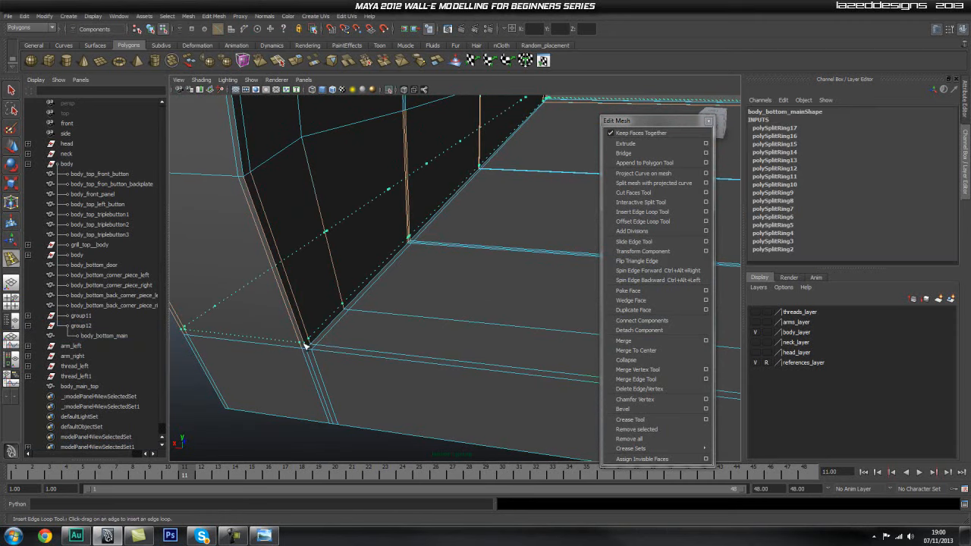
pyautogui.scroll(-3, 307, 349)
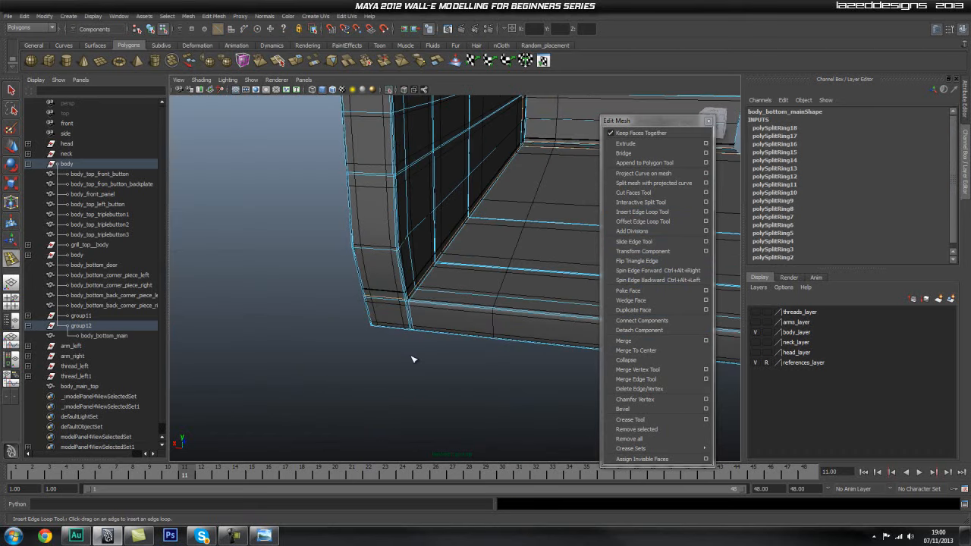
# Step: Check the opening's lower corner smoothed and deselected, and return body_bottom_main to the unsmoothed display
pyautogui.press('q')
pyautogui.moveTo(425, 318); pyautogui.dragTo(483, 299, button='right')
pyautogui.click(418, 303)
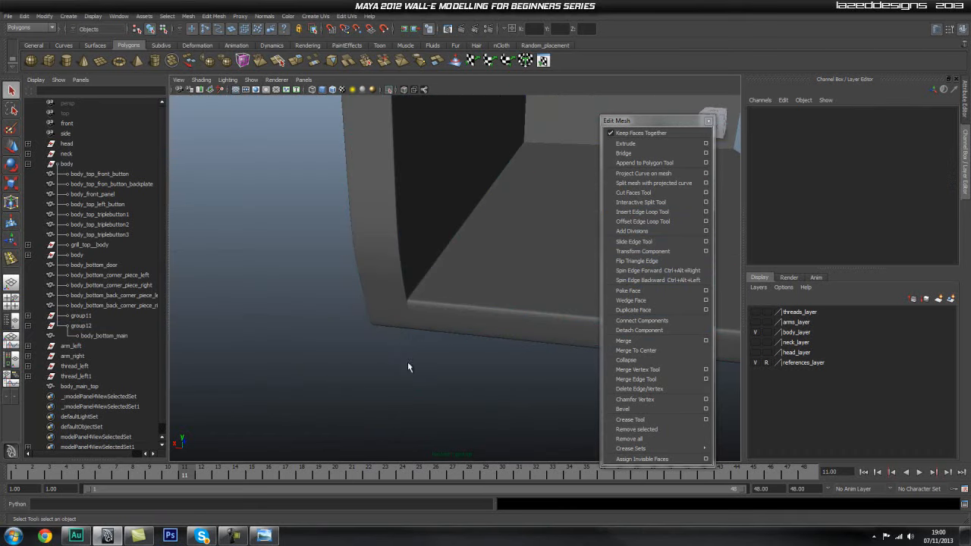
pyautogui.click(408, 363)
pyautogui.scroll(2, 415, 355)
pyautogui.click(417, 338)
pyautogui.press('1')
# Step: Insert a supporting edge loop just below the floor edge at the opening's lower corner
pyautogui.scroll(4, 317, 338)
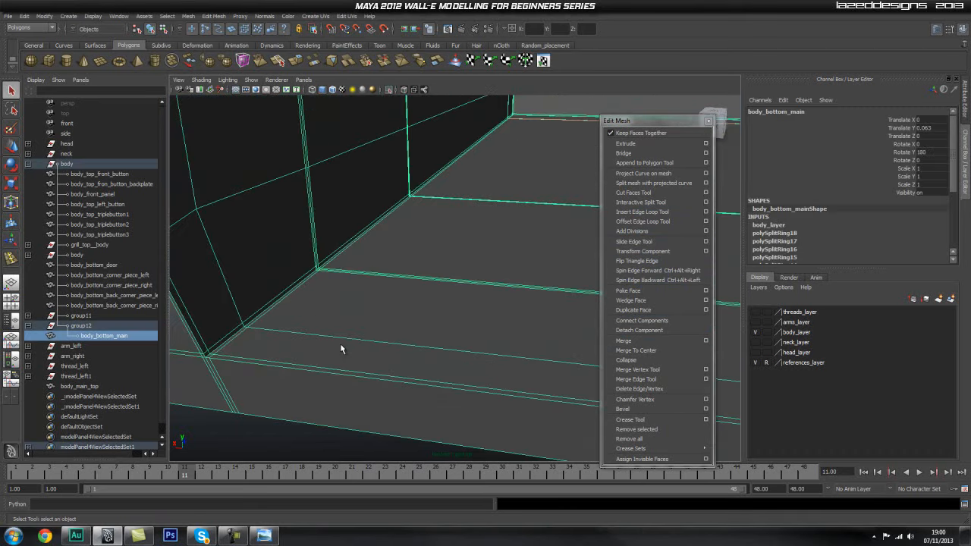
pyautogui.keyDown('alt'); pyautogui.moveTo(322, 349); pyautogui.dragTo(307, 346, button='right'); pyautogui.keyUp('alt')
pyautogui.keyDown('alt'); pyautogui.moveTo(314, 347); pyautogui.dragTo(349, 323, button='middle'); pyautogui.keyUp('alt')
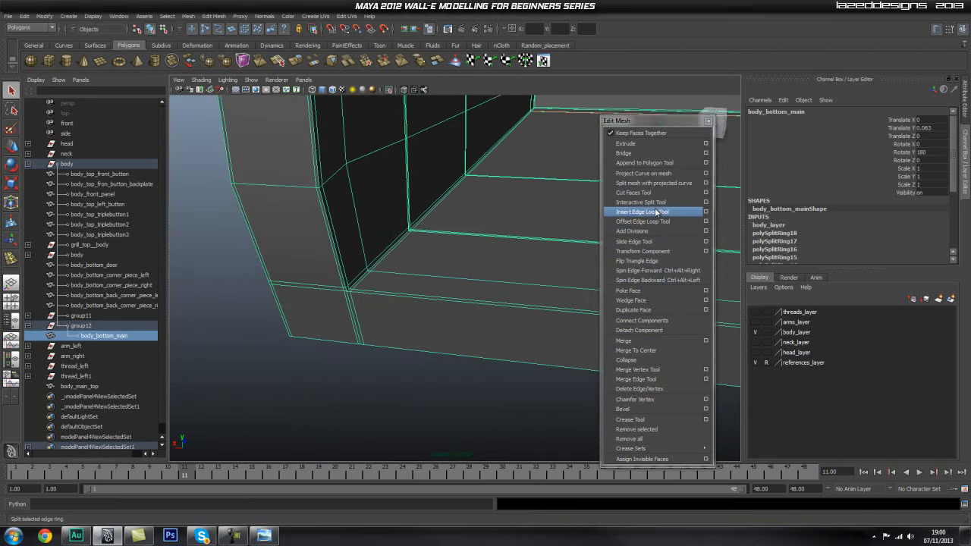
pyautogui.click(657, 213)
pyautogui.moveTo(355, 307); pyautogui.dragTo(358, 299)
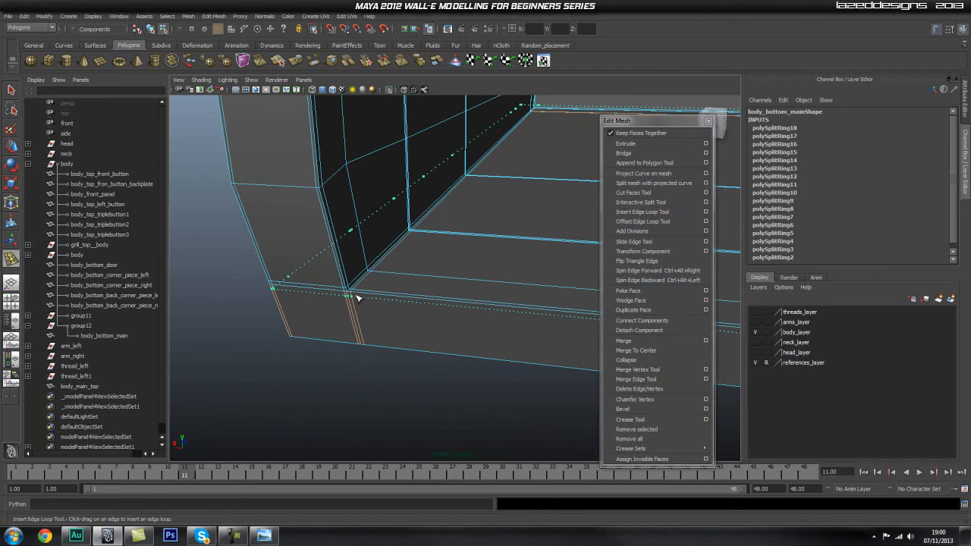
# Step: Insert supporting edge loops just below and above the horizontal bend line around the lower body's outer corner
pyautogui.keyDown('alt'); pyautogui.moveTo(493, 309); pyautogui.dragTo(429, 309); pyautogui.keyUp('alt')
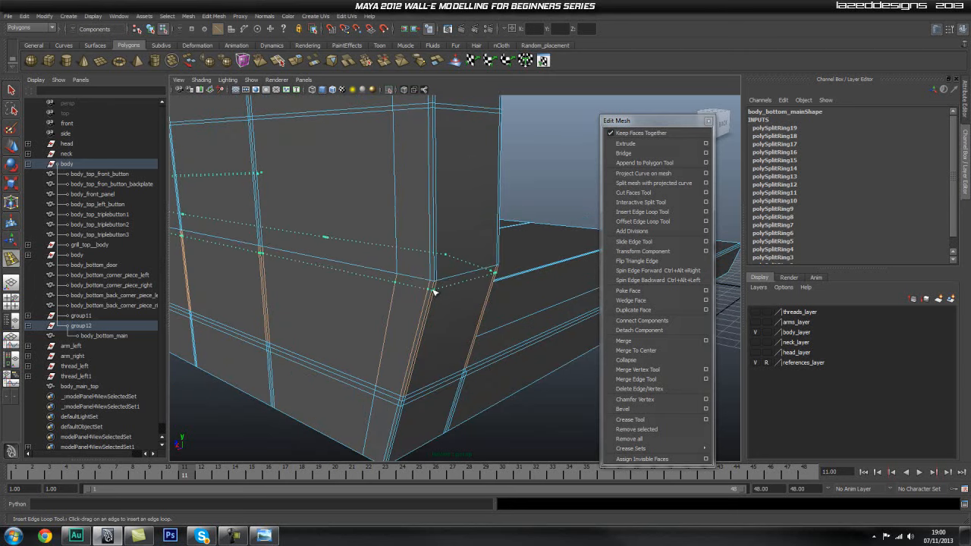
pyautogui.click(436, 275)
pyautogui.keyDown('alt'); pyautogui.moveTo(436, 275); pyautogui.dragTo(367, 247); pyautogui.keyUp('alt')
pyautogui.press('q')
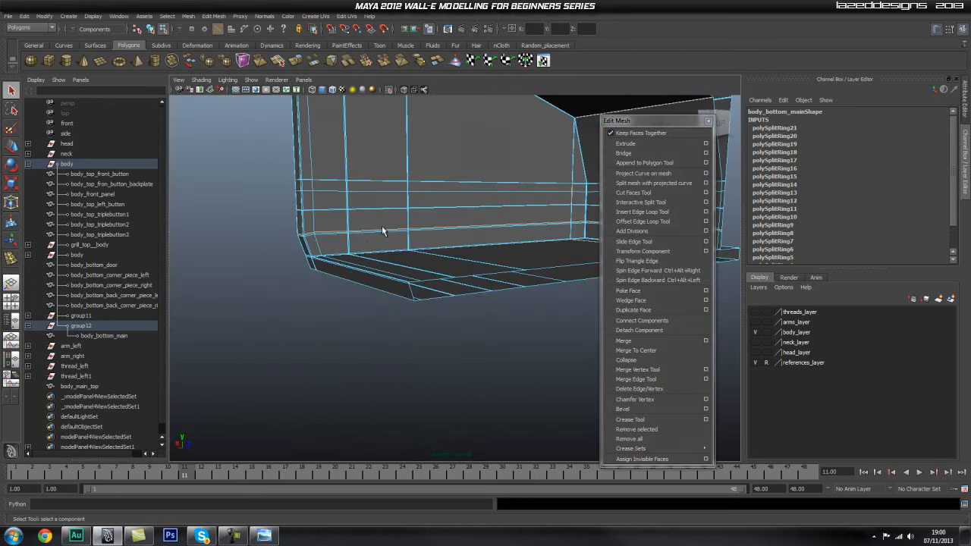
# Step: Insert a supporting edge loop just above the ledge along the bottom of the side recess, and return to object mode
pyautogui.moveTo(386, 220); pyautogui.dragTo(427, 213, button='right')
pyautogui.click(382, 357)
pyautogui.keyDown('alt'); pyautogui.moveTo(381, 357); pyautogui.dragTo(327, 292, button='right'); pyautogui.keyUp('alt')
pyautogui.keyDown('alt'); pyautogui.moveTo(326, 292); pyautogui.dragTo(299, 256); pyautogui.keyUp('alt')
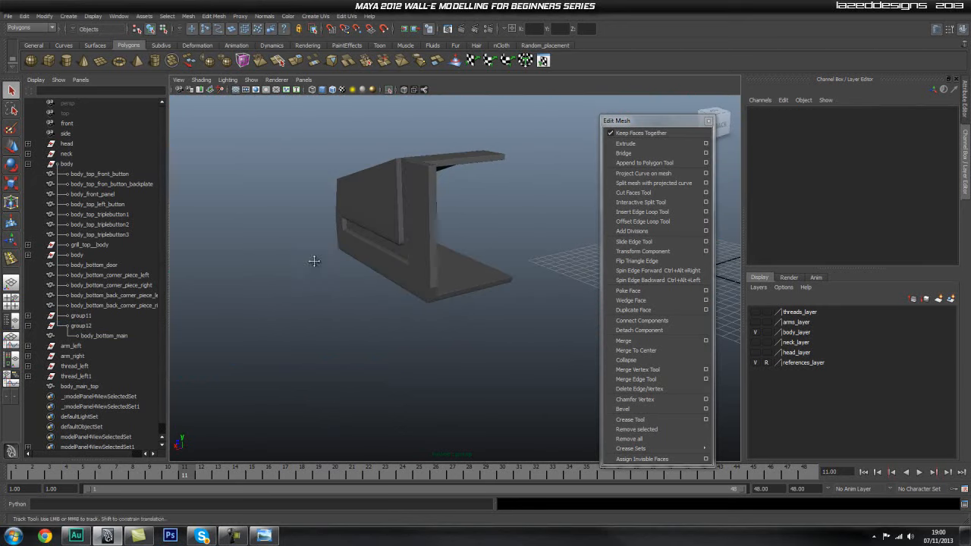
pyautogui.keyDown('alt'); pyautogui.moveTo(299, 256); pyautogui.dragTo(442, 317, button='right'); pyautogui.keyUp('alt')
pyautogui.keyDown('alt'); pyautogui.moveTo(442, 317); pyautogui.dragTo(400, 304); pyautogui.keyUp('alt')
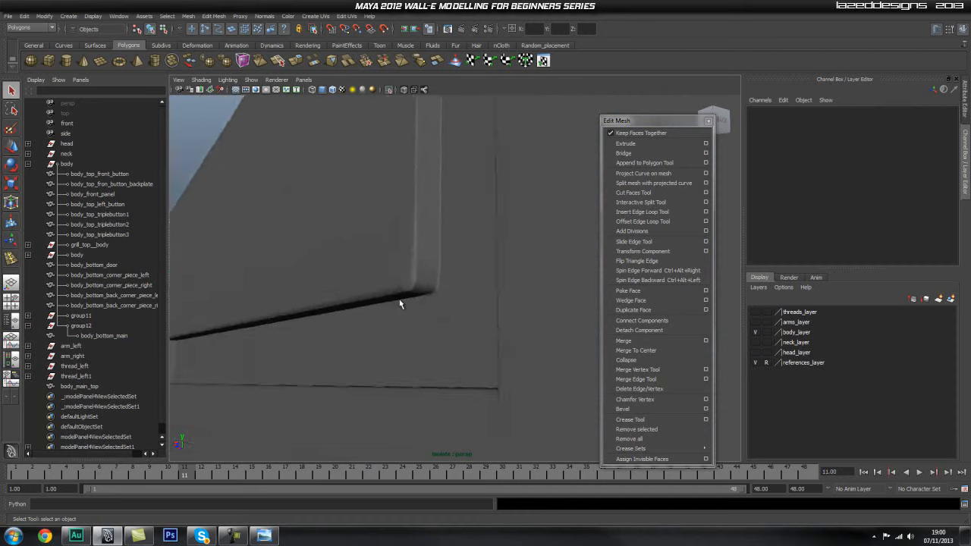
pyautogui.click(400, 304)
pyautogui.keyDown('alt'); pyautogui.moveTo(276, 303); pyautogui.dragTo(449, 289); pyautogui.keyUp('alt')
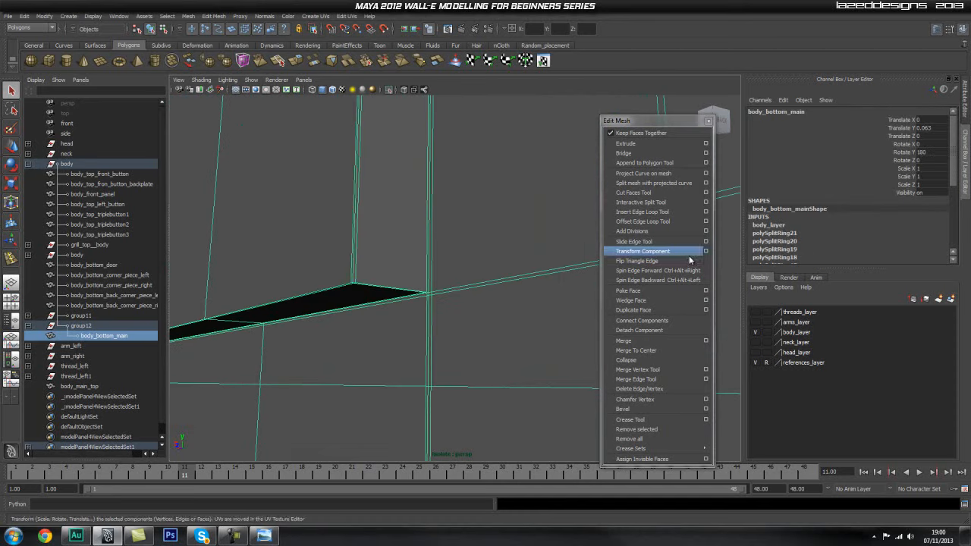
pyautogui.click(666, 215)
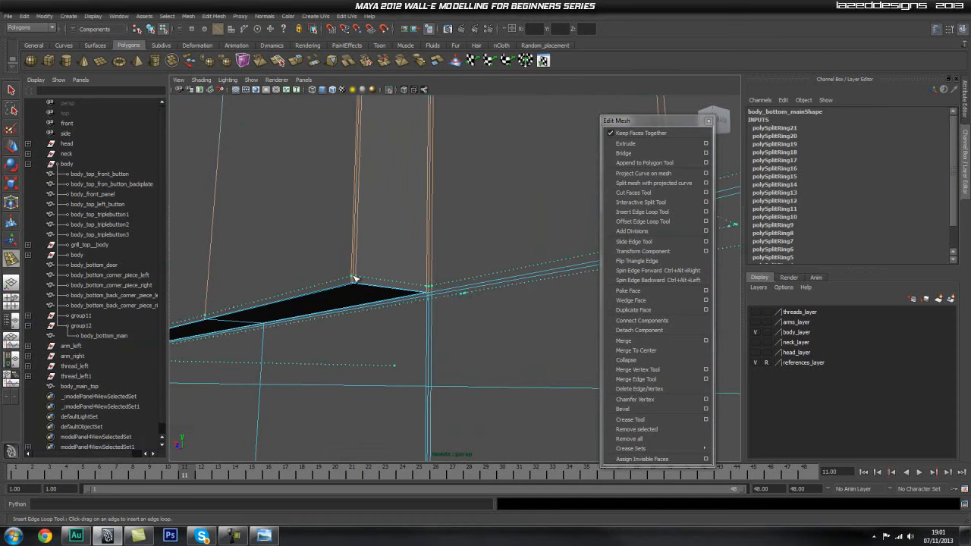
pyautogui.keyDown('alt'); pyautogui.moveTo(352, 278); pyautogui.dragTo(413, 296); pyautogui.keyUp('alt')
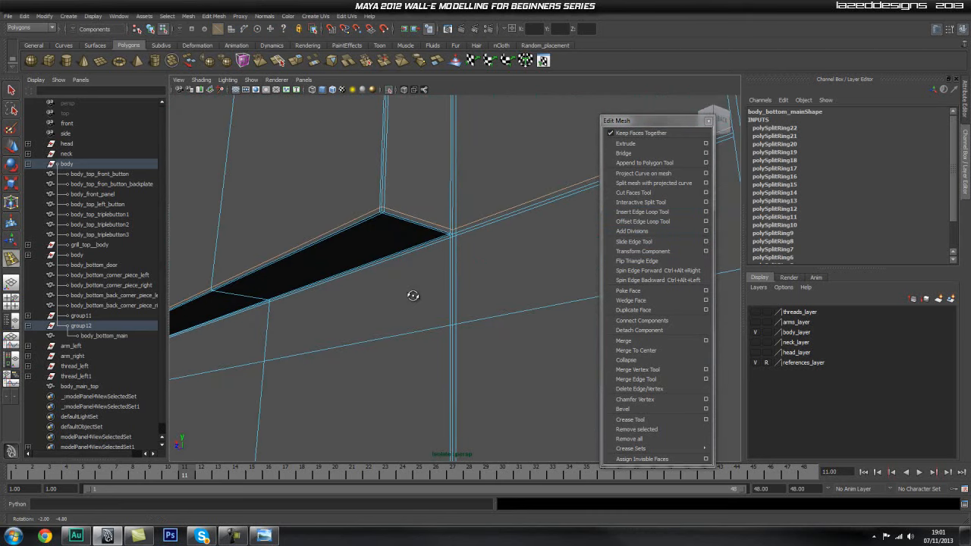
pyautogui.keyDown('alt'); pyautogui.moveTo(435, 237); pyautogui.dragTo(453, 280); pyautogui.keyUp('alt')
pyautogui.keyDown('alt'); pyautogui.moveTo(453, 280); pyautogui.dragTo(314, 291, button='right'); pyautogui.keyUp('alt')
pyautogui.keyDown('alt'); pyautogui.moveTo(314, 291); pyautogui.dragTo(382, 259); pyautogui.keyUp('alt')
pyautogui.press('q')
pyautogui.moveTo(381, 260); pyautogui.dragTo(421, 243, button='right')
pyautogui.click(229, 175)
# Step: Check the side recess with body_bottom_main smoothed and deselected, and return the mesh to the unsmoothed display
pyautogui.click(335, 218)
pyautogui.press('3')
pyautogui.click(232, 130)
pyautogui.keyDown('alt'); pyautogui.moveTo(380, 262); pyautogui.dragTo(485, 271); pyautogui.keyUp('alt')
pyautogui.keyDown('alt'); pyautogui.moveTo(486, 271); pyautogui.dragTo(341, 271, button='middle'); pyautogui.keyUp('alt')
pyautogui.keyDown('alt'); pyautogui.moveTo(341, 271); pyautogui.dragTo(571, 292, button='right'); pyautogui.keyUp('alt')
pyautogui.keyDown('alt'); pyautogui.moveTo(410, 292); pyautogui.dragTo(554, 255, button='middle'); pyautogui.keyUp('alt')
pyautogui.keyDown('alt'); pyautogui.moveTo(336, 256); pyautogui.dragTo(599, 287, button='right'); pyautogui.keyUp('alt')
pyautogui.click(455, 299)
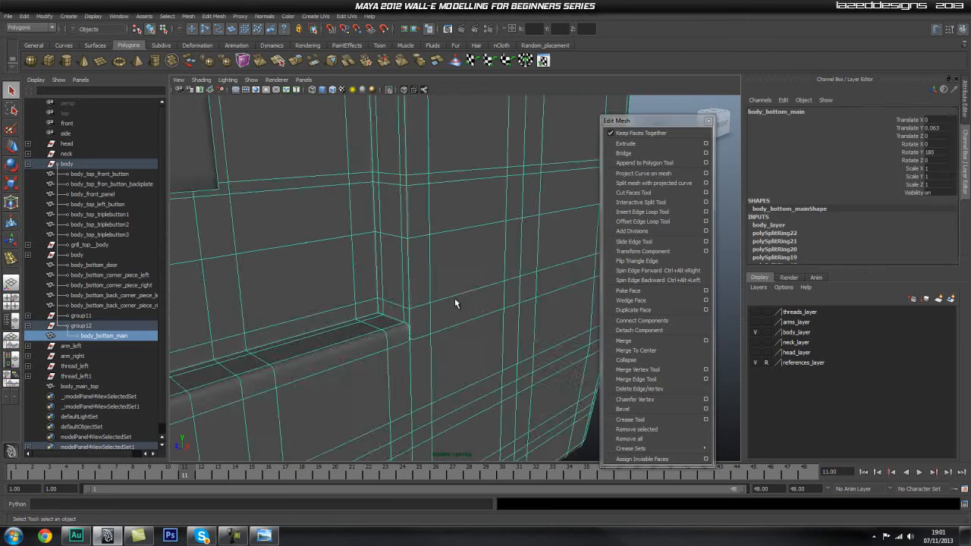
pyautogui.press('1')
# Step: Insert a supporting edge loop just below the outer edge of the side recess's ledge, and return to object mode
pyautogui.keyDown('alt'); pyautogui.moveTo(352, 293); pyautogui.dragTo(374, 269, button='middle'); pyautogui.keyUp('alt')
pyautogui.keyDown('alt'); pyautogui.moveTo(374, 268); pyautogui.dragTo(654, 279, button='right'); pyautogui.keyUp('alt')
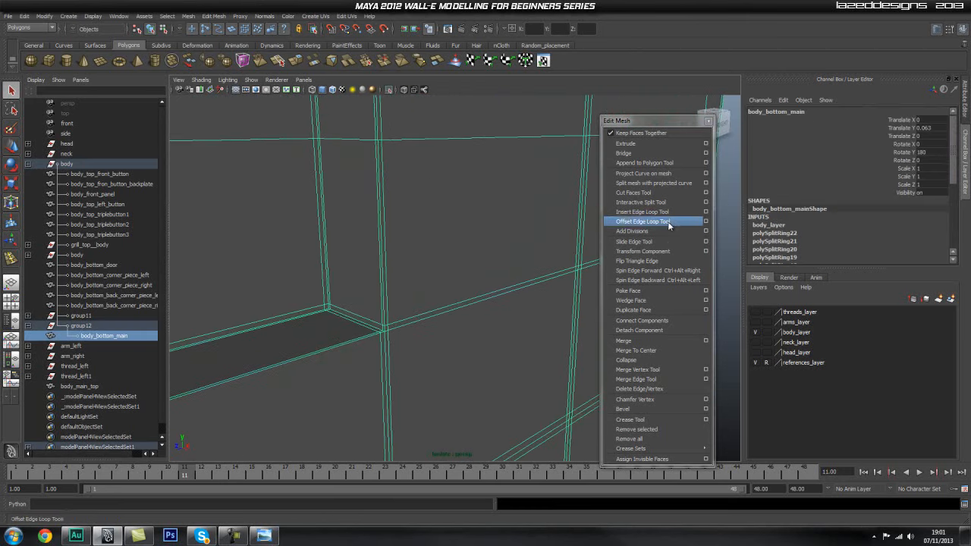
pyautogui.click(643, 221)
pyautogui.moveTo(394, 345); pyautogui.dragTo(389, 337)
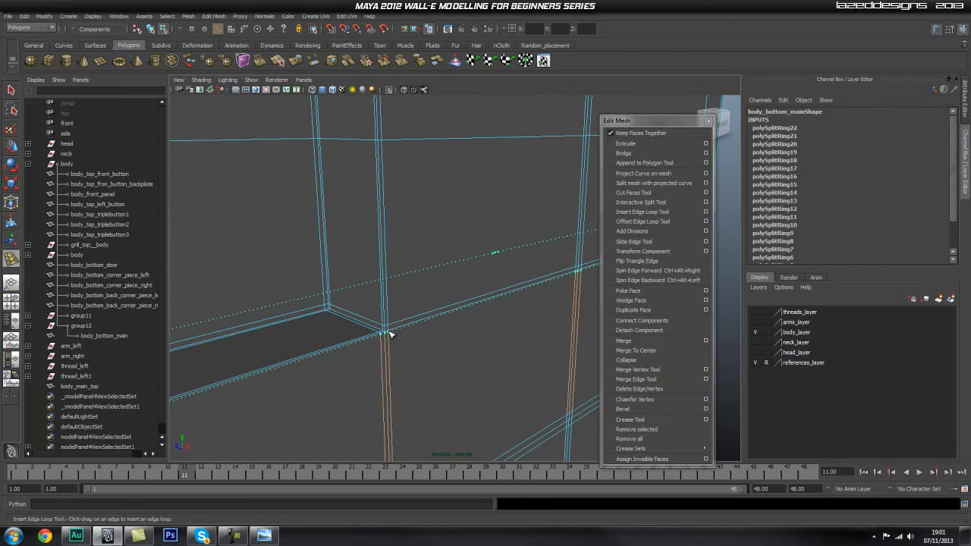
pyautogui.moveTo(393, 279); pyautogui.dragTo(269, 275, button='right')
# Step: Check the side recess's corners in the smoothed preview, and switch body_bottom_main back to the unsmoothed display
pyautogui.press('3')
pyautogui.click(546, 253)
pyautogui.keyDown('alt'); pyautogui.moveTo(546, 253); pyautogui.dragTo(388, 249); pyautogui.keyUp('alt')
pyautogui.keyDown('alt'); pyautogui.moveTo(388, 249); pyautogui.dragTo(514, 270, button='right'); pyautogui.keyUp('alt')
pyautogui.click(415, 251)
pyautogui.keyDown('alt'); pyautogui.moveTo(352, 205); pyautogui.dragTo(415, 267, button='middle'); pyautogui.keyUp('alt')
pyautogui.keyDown('alt'); pyautogui.moveTo(338, 243); pyautogui.dragTo(378, 251, button='right'); pyautogui.keyUp('alt')
pyautogui.press('1')
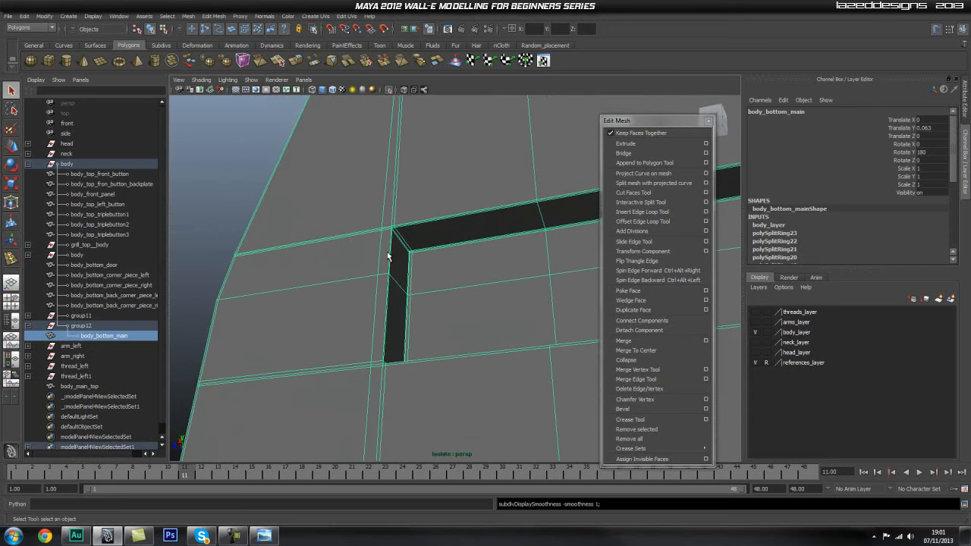
# Step: Compare the smoothed and unsmoothed displays of body_bottom_main from the top, side and open end
pyautogui.press('3')
pyautogui.keyDown('alt'); pyautogui.moveTo(424, 261); pyautogui.dragTo(577, 334); pyautogui.keyUp('alt')
pyautogui.press('1')
pyautogui.keyDown('alt'); pyautogui.moveTo(410, 326); pyautogui.dragTo(314, 329, button='right'); pyautogui.keyUp('alt')
pyautogui.keyDown('alt'); pyautogui.moveTo(314, 330); pyautogui.dragTo(577, 334); pyautogui.keyUp('alt')
pyautogui.keyDown('alt'); pyautogui.moveTo(455, 334); pyautogui.dragTo(372, 331, button='right'); pyautogui.keyUp('alt')
pyautogui.keyDown('alt'); pyautogui.moveTo(372, 332); pyautogui.dragTo(391, 326); pyautogui.keyUp('alt')
pyautogui.keyDown('alt'); pyautogui.moveTo(357, 310); pyautogui.dragTo(383, 311, button='middle'); pyautogui.keyUp('alt')
pyautogui.keyDown('alt'); pyautogui.moveTo(382, 310); pyautogui.dragTo(384, 330); pyautogui.keyUp('alt')
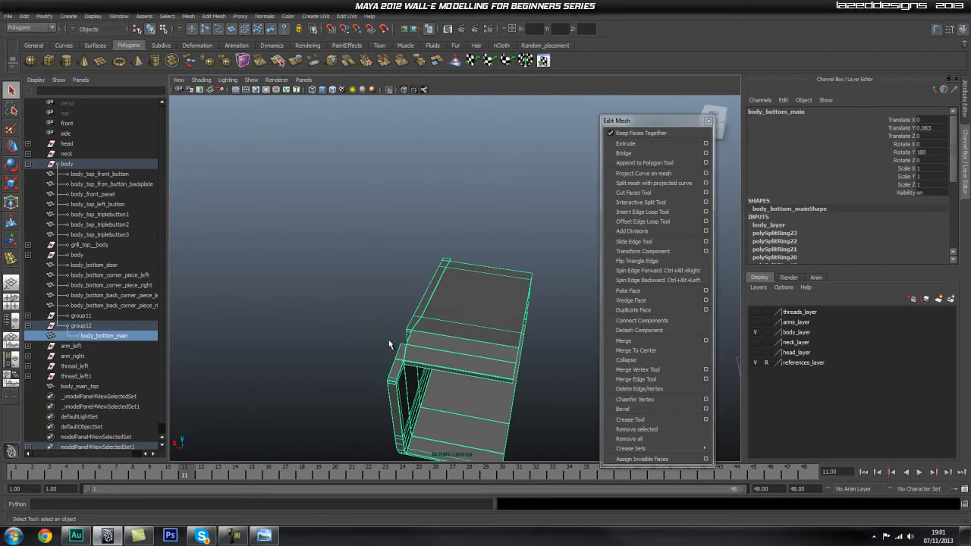
pyautogui.keyDown('alt'); pyautogui.moveTo(394, 336); pyautogui.dragTo(388, 295, button='middle'); pyautogui.keyUp('alt')
pyautogui.keyDown('alt'); pyautogui.moveTo(388, 295); pyautogui.dragTo(381, 312, button='right'); pyautogui.keyUp('alt')
pyautogui.keyDown('alt'); pyautogui.moveTo(382, 312); pyautogui.dragTo(472, 285); pyautogui.keyUp('alt')
pyautogui.keyDown('alt'); pyautogui.moveTo(537, 198); pyautogui.dragTo(405, 219, button='middle'); pyautogui.keyUp('alt')
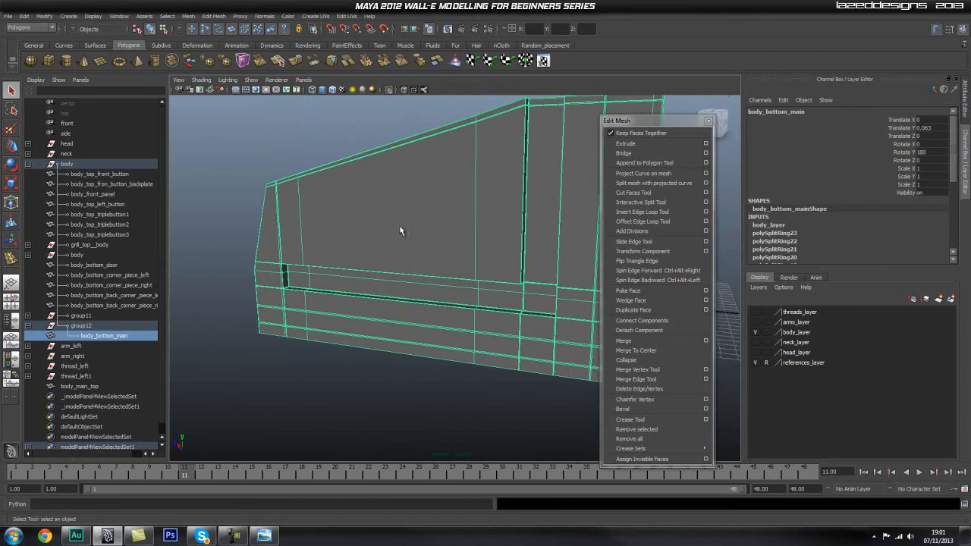
pyautogui.press('3')
pyautogui.keyDown('alt'); pyautogui.moveTo(512, 256); pyautogui.dragTo(430, 239, button='right'); pyautogui.keyUp('alt')
pyautogui.press('1')
pyautogui.keyDown('alt'); pyautogui.moveTo(536, 227); pyautogui.dragTo(378, 273); pyautogui.keyUp('alt')
# Step: Duplicate body_bottom_main and mirror the copy to the other side with an X scale of -1
pyautogui.moveTo(418, 201); pyautogui.dragTo(454, 192, button='right')
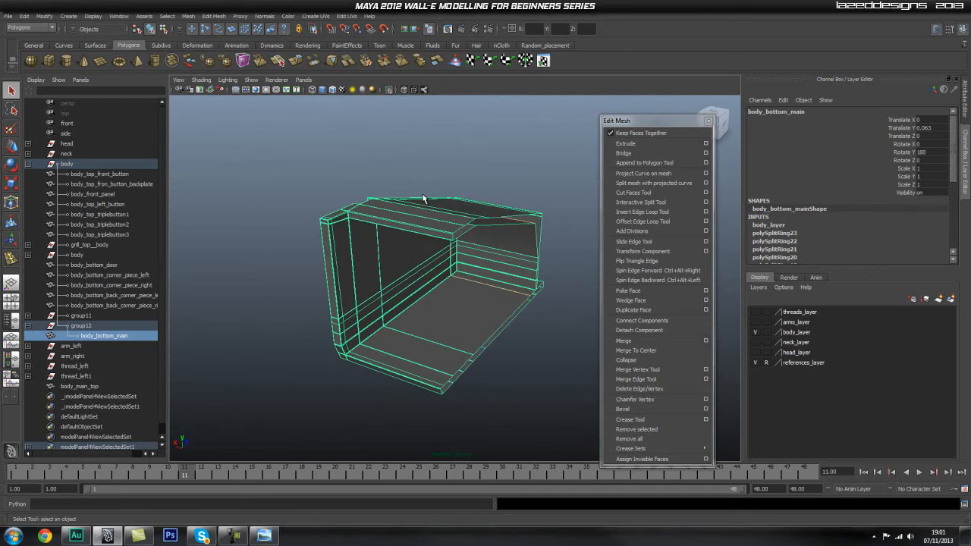
pyautogui.click(423, 197)
pyautogui.click(438, 226)
pyautogui.hotkey('ctrl', 'd')
pyautogui.keyDown('alt'); pyautogui.moveTo(473, 314); pyautogui.dragTo(431, 275, button='middle'); pyautogui.keyUp('alt')
pyautogui.keyDown('alt'); pyautogui.moveTo(431, 276); pyautogui.dragTo(367, 287); pyautogui.keyUp('alt')
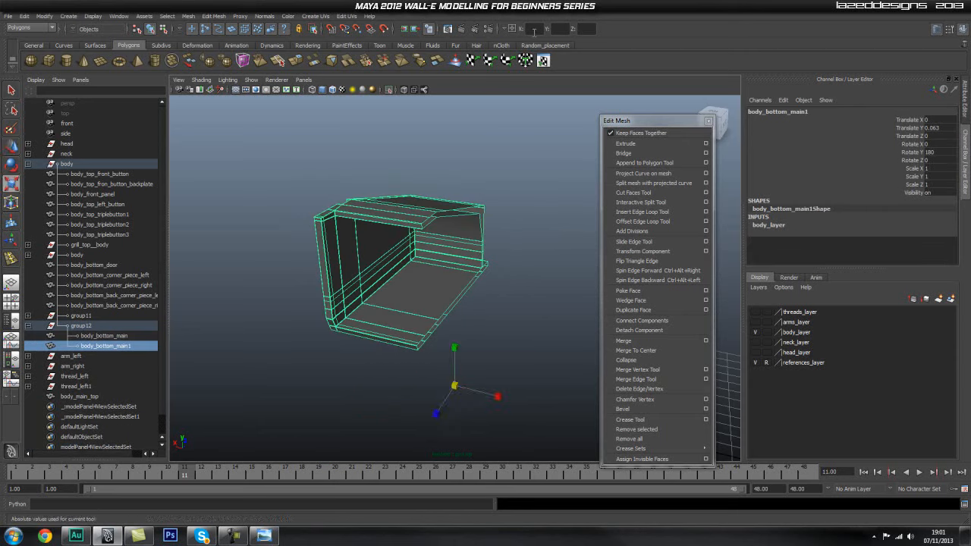
pyautogui.write('-1')
pyautogui.press('Return')
pyautogui.click(508, 197)
pyautogui.keyDown('alt'); pyautogui.moveTo(508, 198); pyautogui.dragTo(470, 220); pyautogui.keyUp('alt')
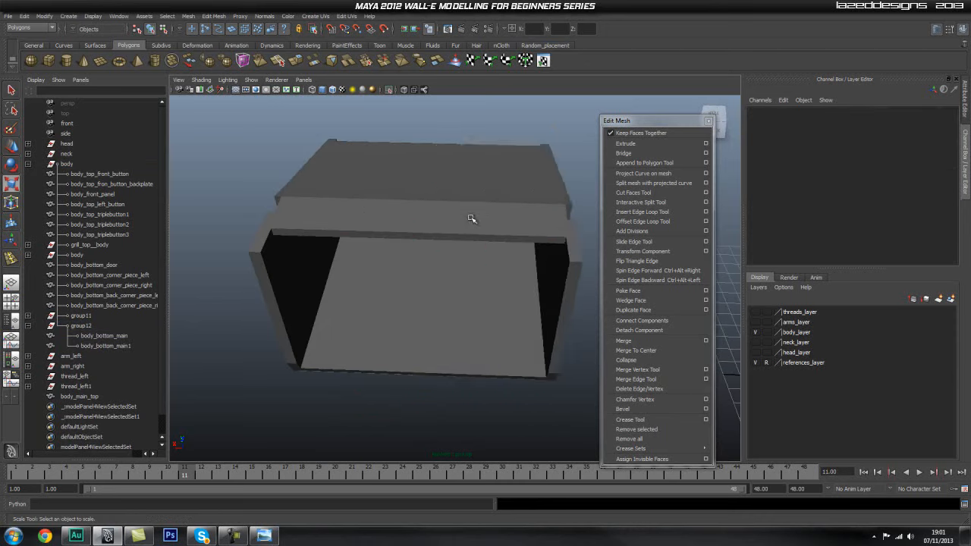
# Step: Combine the two lower body halves into one mesh and isolate the combined mesh in the viewport
pyautogui.click(470, 220)
pyautogui.keyDown('shift'); pyautogui.click(356, 209); pyautogui.keyUp('shift')
pyautogui.click(189, 16)
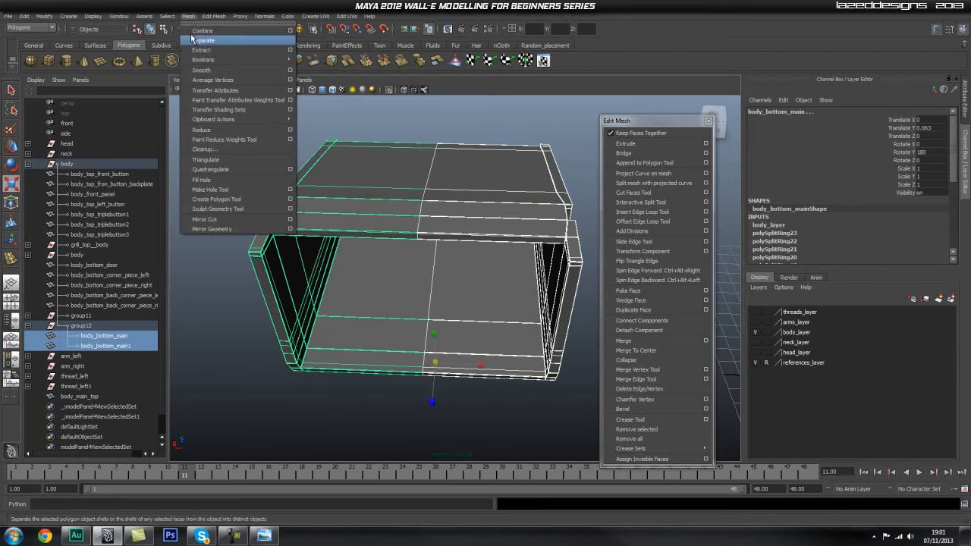
pyautogui.click(202, 31)
pyautogui.press('space')
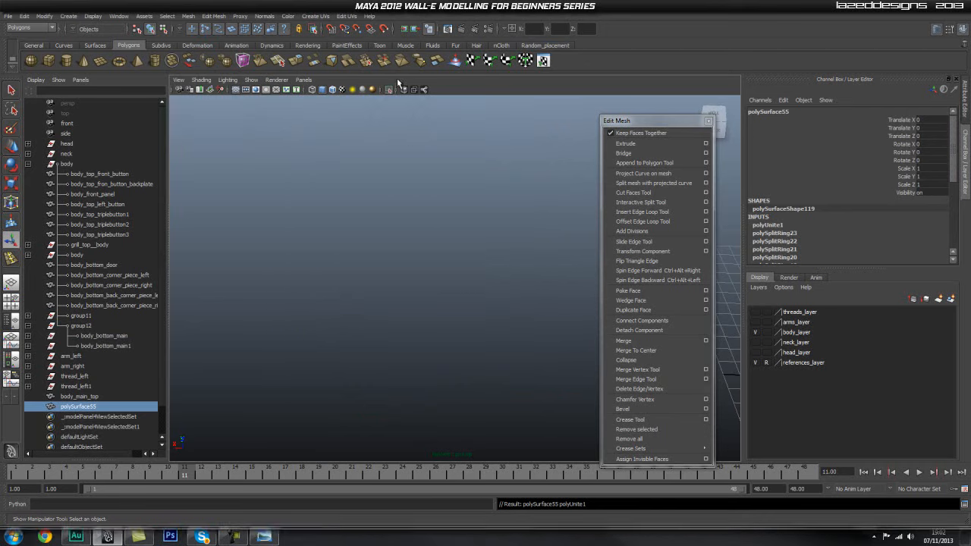
pyautogui.click(387, 89)
# Step: Merge all the vertices along the lower body's centre seam in the front view, and return to the perspective view
pyautogui.press('space')
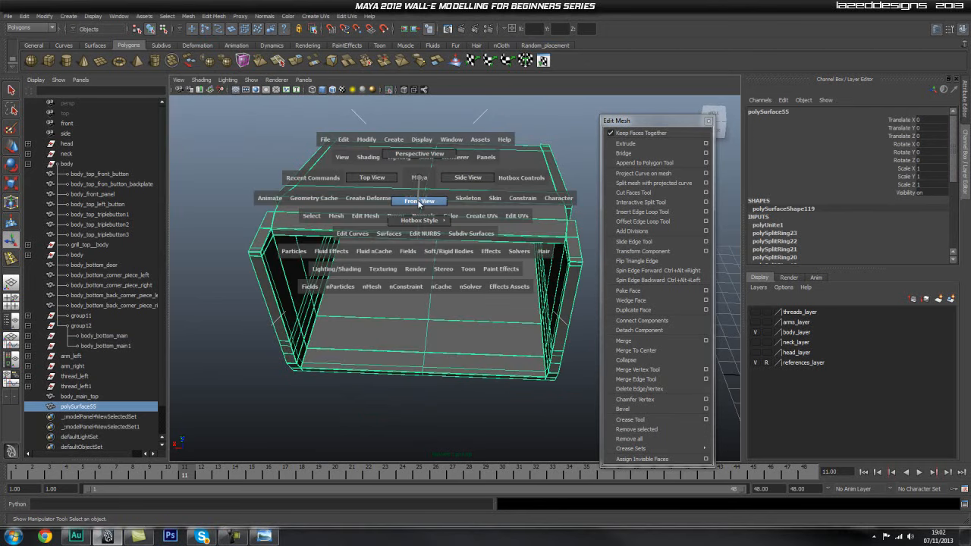
pyautogui.click(419, 203)
pyautogui.press('f')
pyautogui.moveTo(430, 212); pyautogui.dragTo(395, 167, button='right')
pyautogui.moveTo(417, 428); pyautogui.dragTo(417, 427)
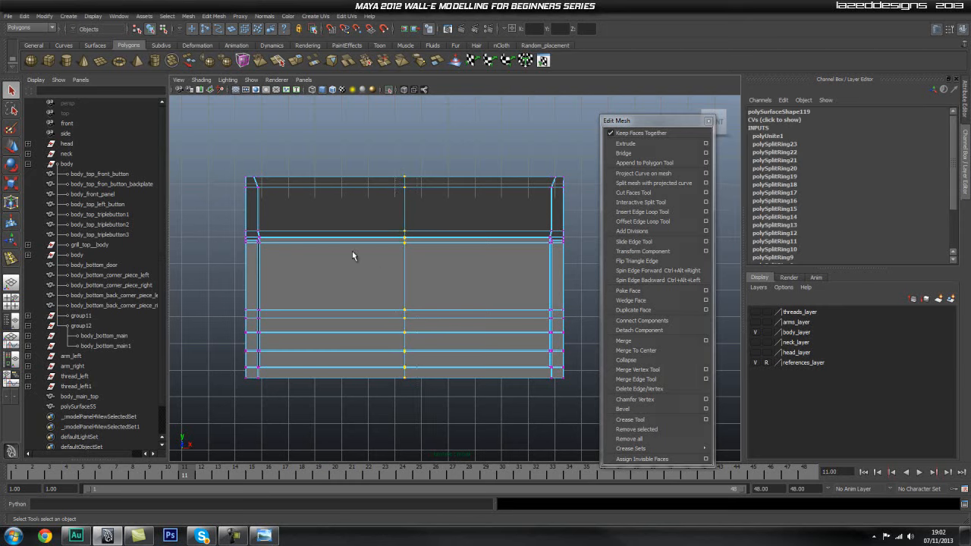
pyautogui.scroll(3, 435, 234)
pyautogui.keyDown('shift'); pyautogui.moveTo(346, 207); pyautogui.dragTo(345, 180, button='right'); pyautogui.keyUp('shift')
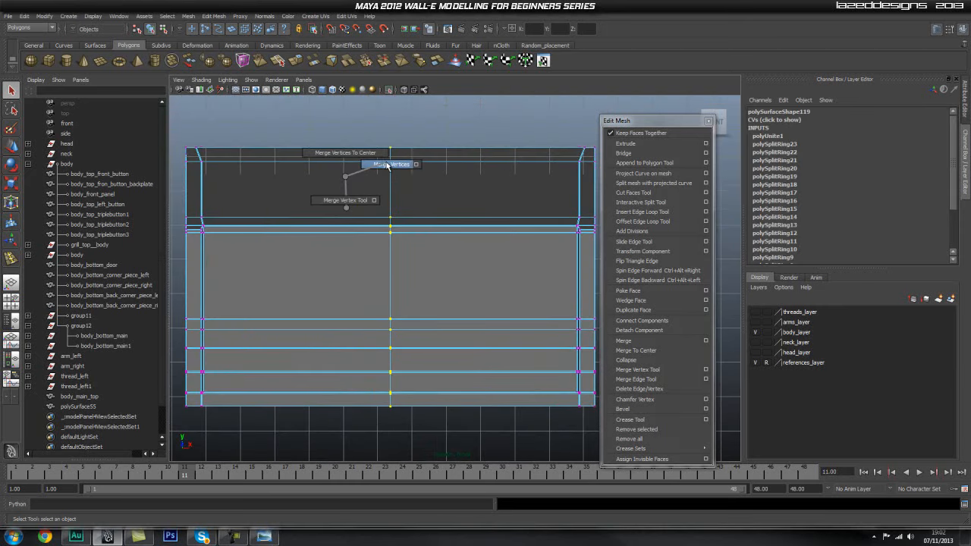
pyautogui.press('space')
pyautogui.moveTo(381, 197); pyautogui.dragTo(381, 168)
# Step: Examine the vertices along the centre seam and at the lower body's corners from outside and inside for unmerged points
pyautogui.moveTo(381, 169)
pyautogui.keyDown('alt'); pyautogui.mouseDown()
pyautogui.moveTo(389, 198)
pyautogui.moveTo(373, 184)
pyautogui.mouseUp(); pyautogui.keyUp('alt')
pyautogui.keyDown('alt'); pyautogui.moveTo(373, 184); pyautogui.dragTo(412, 215, button='right'); pyautogui.keyUp('alt')
pyautogui.keyDown('alt'); pyautogui.moveTo(412, 215); pyautogui.dragTo(384, 236); pyautogui.keyUp('alt')
pyautogui.keyDown('alt'); pyautogui.moveTo(384, 236); pyautogui.dragTo(521, 232, button='right'); pyautogui.keyUp('alt')
pyautogui.keyDown('alt'); pyautogui.moveTo(498, 197); pyautogui.dragTo(521, 335); pyautogui.keyUp('alt')
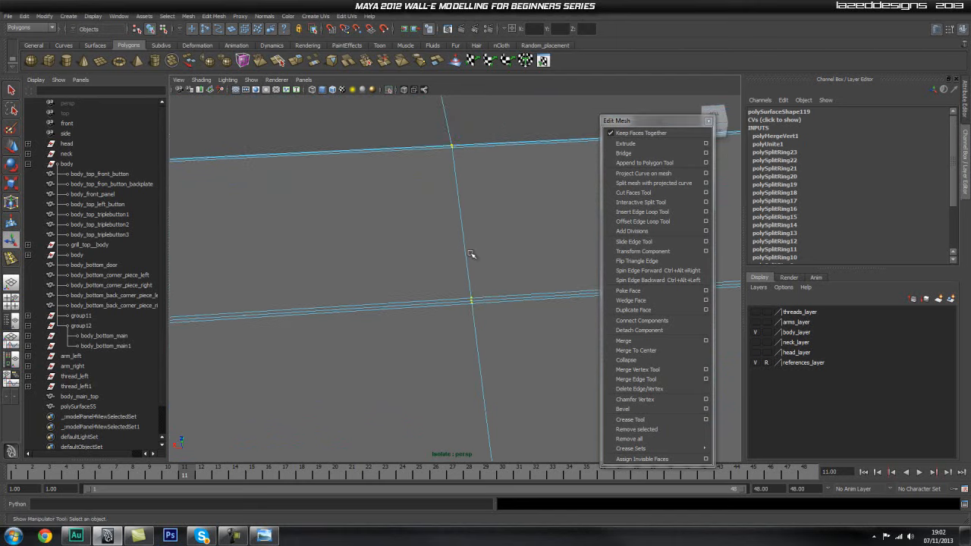
pyautogui.keyDown('alt'); pyautogui.moveTo(441, 168); pyautogui.dragTo(576, 282, button='right'); pyautogui.keyUp('alt')
pyautogui.keyDown('alt'); pyautogui.moveTo(521, 266); pyautogui.dragTo(518, 270, button='middle'); pyautogui.keyUp('alt')
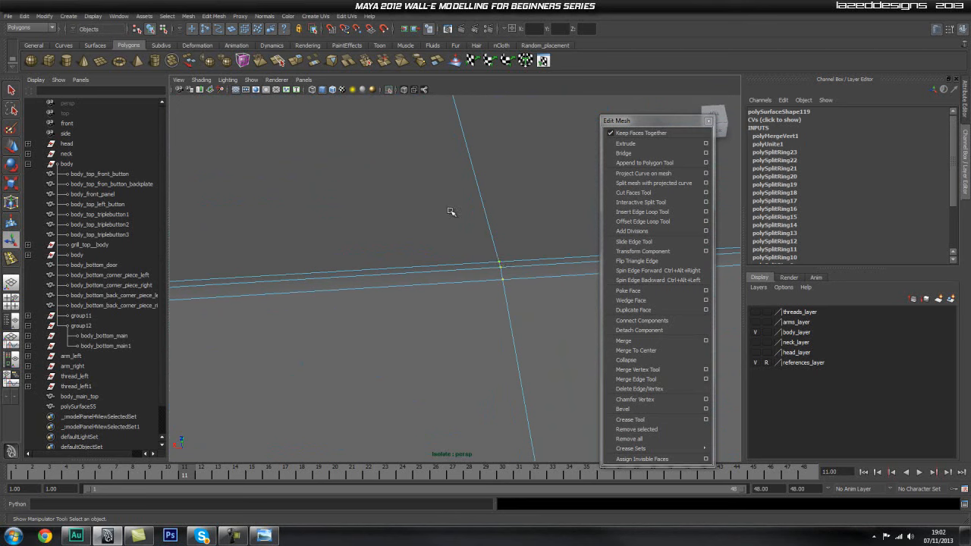
pyautogui.keyDown('alt'); pyautogui.moveTo(448, 206); pyautogui.dragTo(475, 308, button='middle'); pyautogui.keyUp('alt')
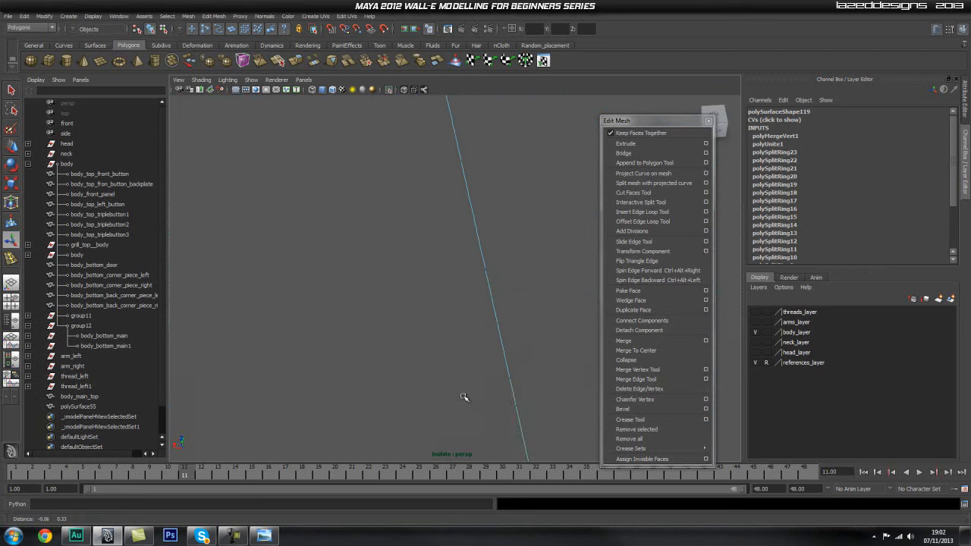
pyautogui.keyDown('alt'); pyautogui.moveTo(385, 255); pyautogui.dragTo(487, 253); pyautogui.keyUp('alt')
pyautogui.keyDown('alt'); pyautogui.moveTo(537, 243); pyautogui.dragTo(431, 193, button='middle'); pyautogui.keyUp('alt')
pyautogui.keyDown('alt'); pyautogui.moveTo(407, 272); pyautogui.dragTo(440, 269, button='right'); pyautogui.keyUp('alt')
pyautogui.keyDown('alt'); pyautogui.moveTo(440, 268); pyautogui.dragTo(455, 313); pyautogui.keyUp('alt')
pyautogui.moveTo(411, 274)
pyautogui.keyDown('alt'); pyautogui.mouseDown(button='right')
pyautogui.moveTo(418, 123)
pyautogui.moveTo(420, 263)
pyautogui.mouseUp(button='right'); pyautogui.keyUp('alt')
pyautogui.keyDown('alt'); pyautogui.moveTo(420, 262); pyautogui.dragTo(448, 136, button='middle'); pyautogui.keyUp('alt')
pyautogui.keyDown('alt'); pyautogui.moveTo(441, 183); pyautogui.dragTo(571, 276); pyautogui.keyUp('alt')
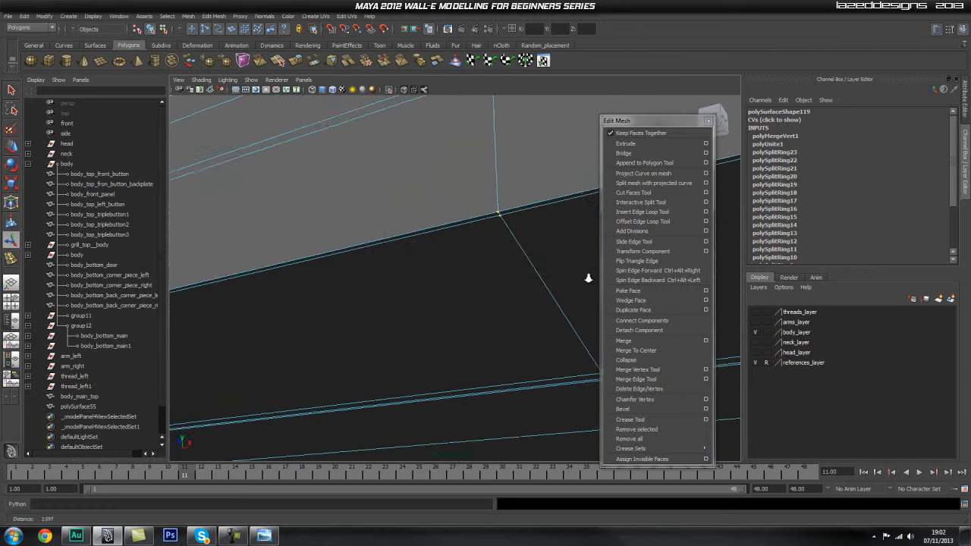
pyautogui.keyDown('alt'); pyautogui.moveTo(456, 291); pyautogui.dragTo(290, 275); pyautogui.keyUp('alt')
pyautogui.keyDown('alt'); pyautogui.moveTo(588, 300); pyautogui.dragTo(401, 301); pyautogui.keyUp('alt')
pyautogui.keyDown('alt'); pyautogui.moveTo(365, 278); pyautogui.dragTo(498, 300, button='right'); pyautogui.keyUp('alt')
pyautogui.keyDown('alt'); pyautogui.moveTo(374, 279); pyautogui.dragTo(507, 281, button='right'); pyautogui.keyUp('alt')
pyautogui.keyDown('alt'); pyautogui.moveTo(507, 280); pyautogui.dragTo(333, 244, button='middle'); pyautogui.keyUp('alt')
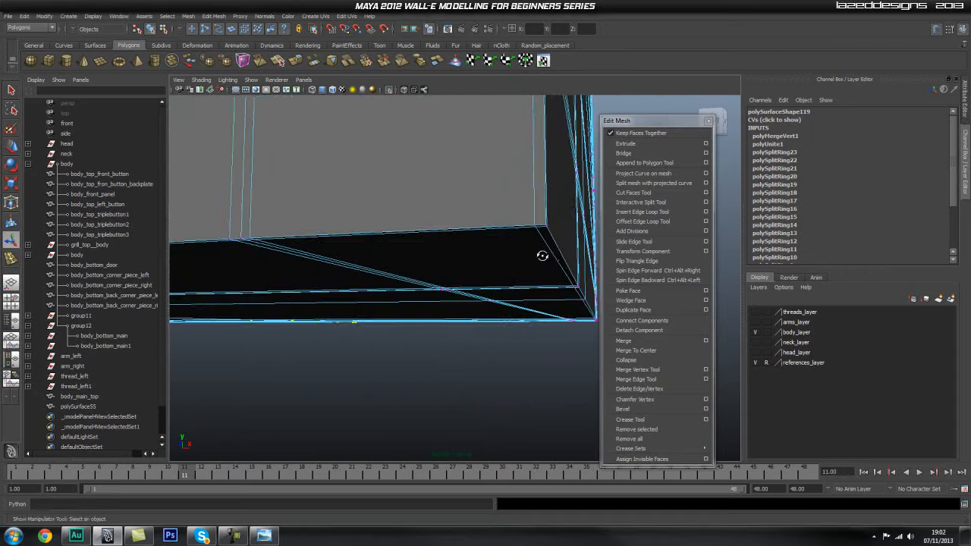
pyautogui.keyDown('alt'); pyautogui.moveTo(551, 256); pyautogui.dragTo(525, 261); pyautogui.keyUp('alt')
pyautogui.keyDown('alt'); pyautogui.moveTo(318, 265); pyautogui.dragTo(421, 201); pyautogui.keyUp('alt')
# Step: Delete the edge loop running along the combined lower body's centre seam, and return to object mode
pyautogui.press('q')
pyautogui.moveTo(420, 201); pyautogui.dragTo(476, 189, button='right')
pyautogui.click(422, 298)
pyautogui.keyDown('alt'); pyautogui.moveTo(414, 151); pyautogui.dragTo(464, 234, button='middle'); pyautogui.keyUp('alt')
pyautogui.scroll(3, 464, 234)
pyautogui.moveTo(464, 238); pyautogui.dragTo(457, 206, button='right')
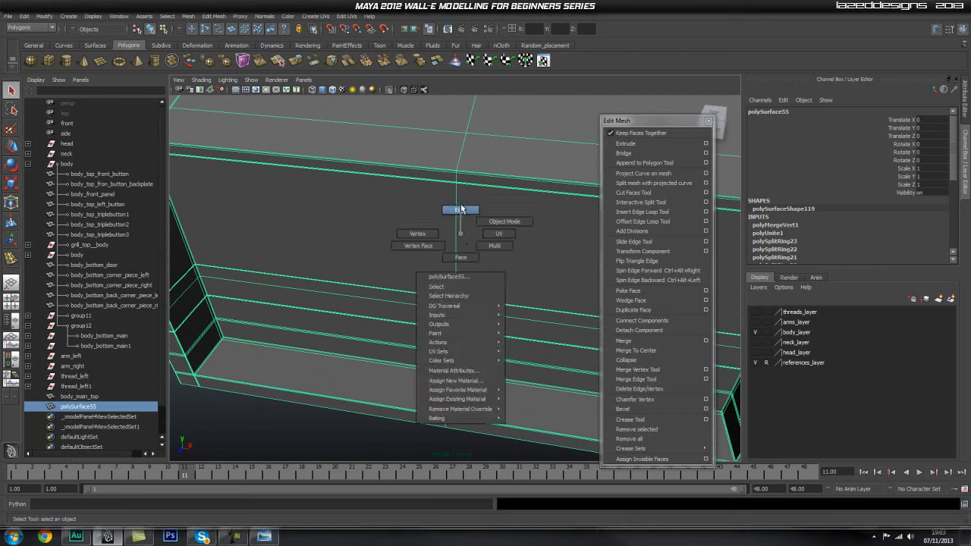
pyautogui.click(456, 206)
pyautogui.keyDown('alt'); pyautogui.moveTo(457, 206); pyautogui.dragTo(492, 222, button='middle'); pyautogui.keyUp('alt')
pyautogui.keyDown('shift'); pyautogui.moveTo(492, 222); pyautogui.dragTo(459, 234, button='right'); pyautogui.keyUp('shift')
pyautogui.keyDown('alt'); pyautogui.moveTo(493, 230); pyautogui.dragTo(423, 208); pyautogui.keyUp('alt')
pyautogui.press('q')
pyautogui.click(457, 195)
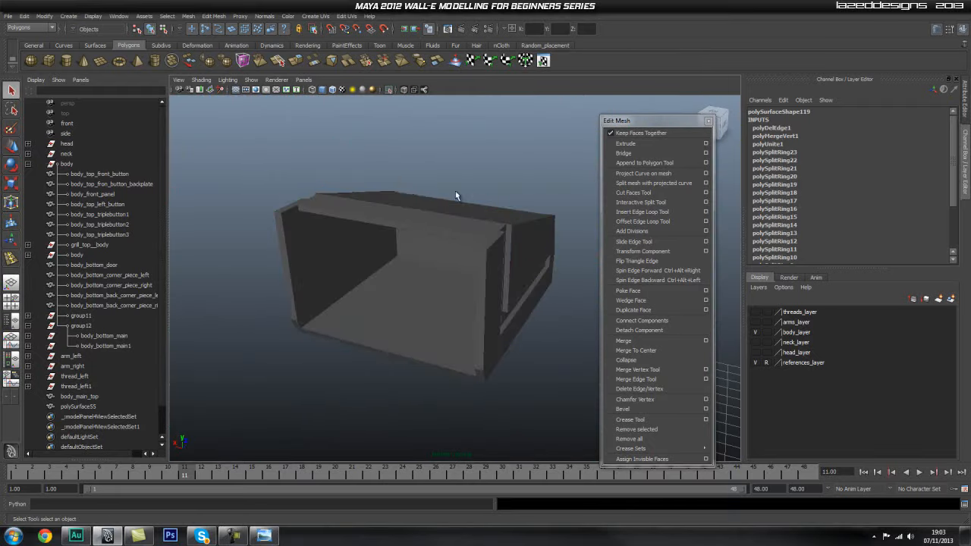
pyautogui.click(429, 208)
pyautogui.click(509, 182)
# Step: Insert a supporting edge loop around the walls of the combined lower body just above the dark underside's border
pyautogui.keyDown('alt'); pyautogui.moveTo(510, 180); pyautogui.dragTo(366, 260); pyautogui.keyUp('alt')
pyautogui.keyDown('alt'); pyautogui.moveTo(366, 260); pyautogui.dragTo(476, 258, button='right'); pyautogui.keyUp('alt')
pyautogui.click(357, 299)
pyautogui.keyDown('alt'); pyautogui.moveTo(357, 299); pyautogui.dragTo(400, 266); pyautogui.keyUp('alt')
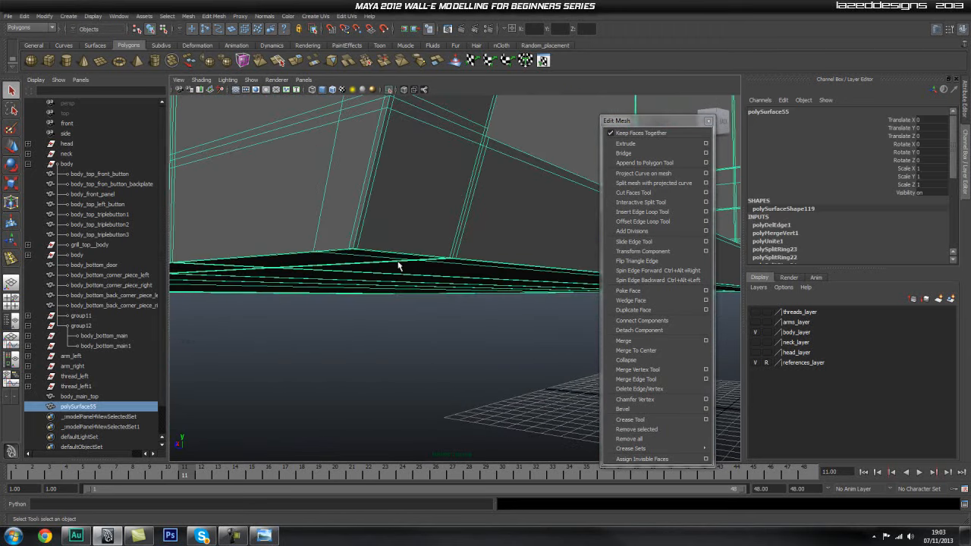
pyautogui.click(662, 214)
pyautogui.click(358, 240)
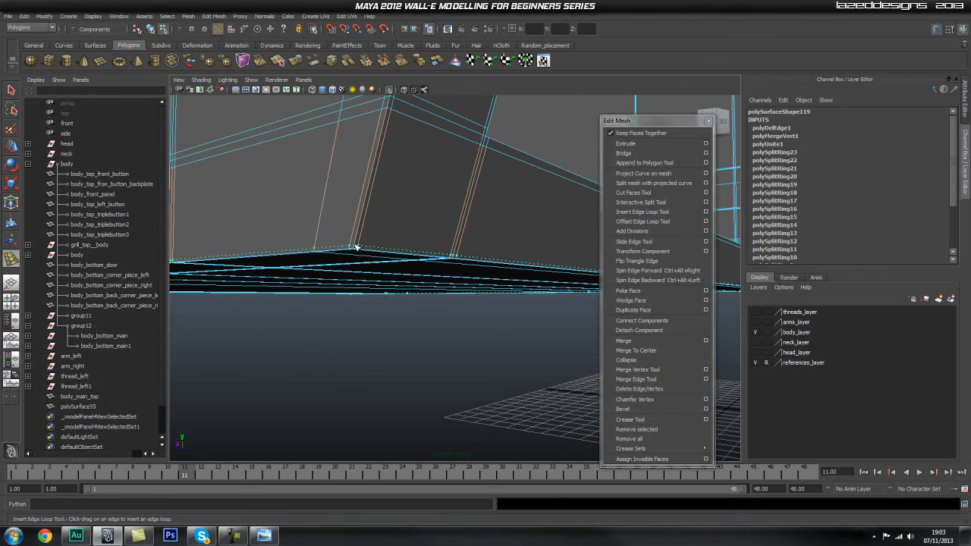
pyautogui.keyDown('alt'); pyautogui.moveTo(484, 268); pyautogui.dragTo(328, 253); pyautogui.keyUp('alt')
pyautogui.press('q')
pyautogui.moveTo(414, 228); pyautogui.dragTo(441, 212, button='right')
pyautogui.click(498, 308)
# Step: Inspect the combined lower body from several sides with the smoothed preview turned on
pyautogui.keyDown('alt'); pyautogui.moveTo(499, 308); pyautogui.dragTo(468, 312); pyautogui.keyUp('alt')
pyautogui.scroll(5, 508, 311)
pyautogui.keyDown('alt'); pyautogui.moveTo(511, 312); pyautogui.dragTo(447, 285, button='middle'); pyautogui.keyUp('alt')
pyautogui.click(502, 274)
pyautogui.press('3')
pyautogui.press('f')
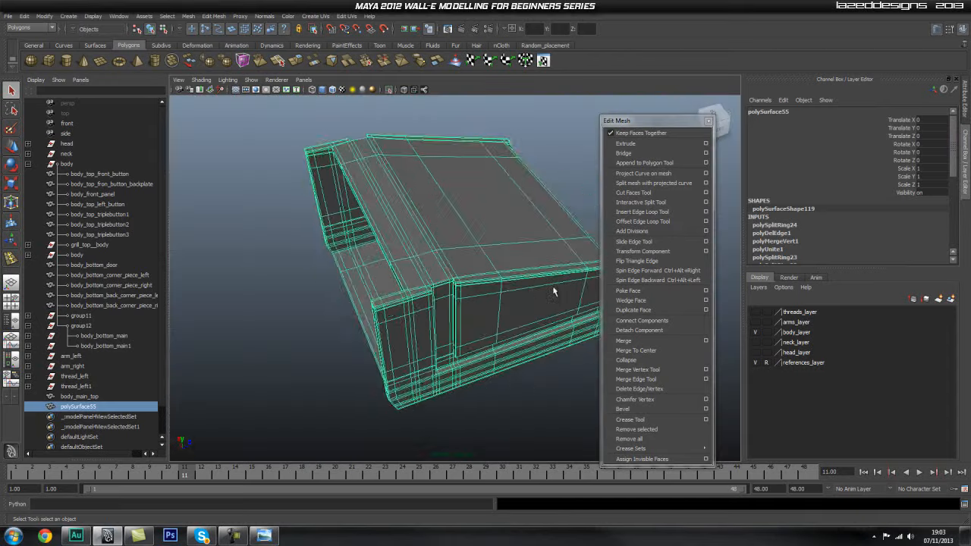
pyautogui.keyDown('alt'); pyautogui.moveTo(555, 290); pyautogui.dragTo(466, 280); pyautogui.keyUp('alt')
pyautogui.click(501, 136)
pyautogui.keyDown('alt'); pyautogui.moveTo(478, 202); pyautogui.dragTo(486, 265); pyautogui.keyUp('alt')
pyautogui.keyDown('alt'); pyautogui.moveTo(486, 260); pyautogui.dragTo(667, 270, button='right'); pyautogui.keyUp('alt')
pyautogui.keyDown('alt'); pyautogui.moveTo(524, 254); pyautogui.dragTo(494, 249); pyautogui.keyUp('alt')
pyautogui.keyDown('alt'); pyautogui.moveTo(540, 253); pyautogui.dragTo(493, 255, button='right'); pyautogui.keyUp('alt')
pyautogui.click(420, 275)
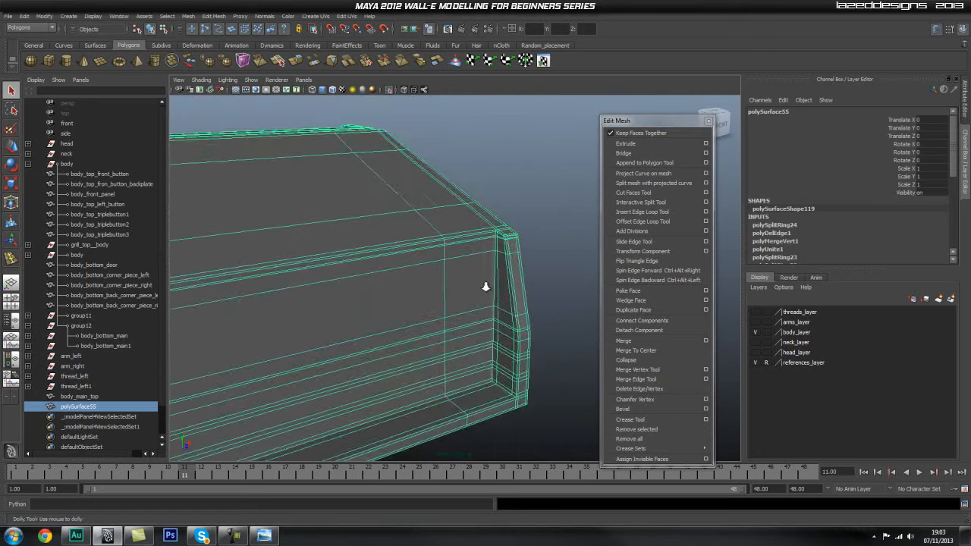
pyautogui.keyDown('alt'); pyautogui.moveTo(421, 275); pyautogui.dragTo(464, 236, button='right'); pyautogui.keyUp('alt')
pyautogui.keyDown('alt'); pyautogui.moveTo(464, 236); pyautogui.dragTo(402, 255); pyautogui.keyUp('alt')
pyautogui.keyDown('alt'); pyautogui.moveTo(437, 223); pyautogui.dragTo(468, 261); pyautogui.keyUp('alt')
pyautogui.keyDown('alt'); pyautogui.moveTo(469, 261); pyautogui.dragTo(403, 250, button='right'); pyautogui.keyUp('alt')
pyautogui.keyDown('alt'); pyautogui.moveTo(404, 250); pyautogui.dragTo(432, 255, button='middle'); pyautogui.keyUp('alt')
pyautogui.keyDown('alt'); pyautogui.moveTo(432, 255); pyautogui.dragTo(427, 249); pyautogui.keyUp('alt')
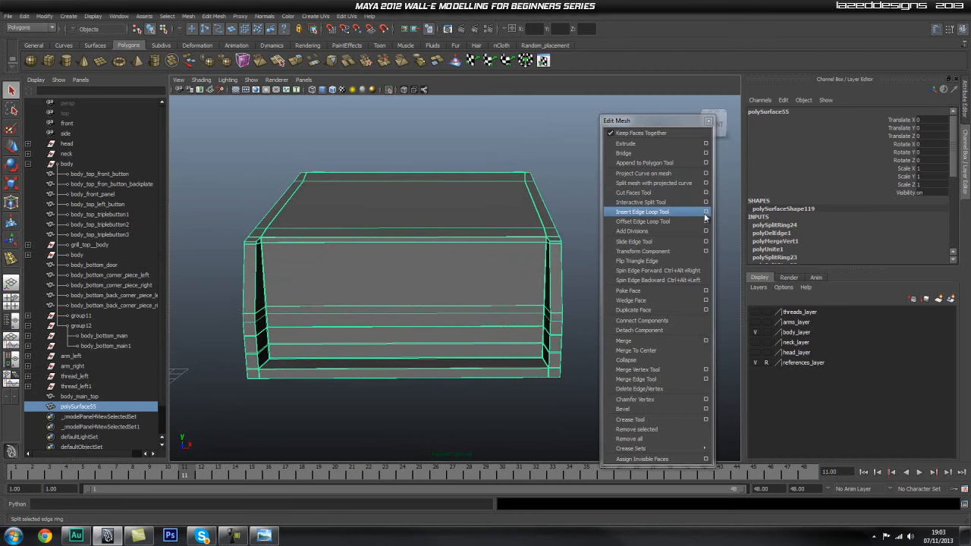
# Step: Check the recessed front panel's lower corner smoothed and deselected, and return the combined mesh to the unsmoothed display
pyautogui.press('3')
pyautogui.click(548, 195)
pyautogui.keyDown('alt'); pyautogui.moveTo(547, 197); pyautogui.dragTo(409, 211); pyautogui.keyUp('alt')
pyautogui.keyDown('alt'); pyautogui.moveTo(410, 211); pyautogui.dragTo(486, 227, button='right'); pyautogui.keyUp('alt')
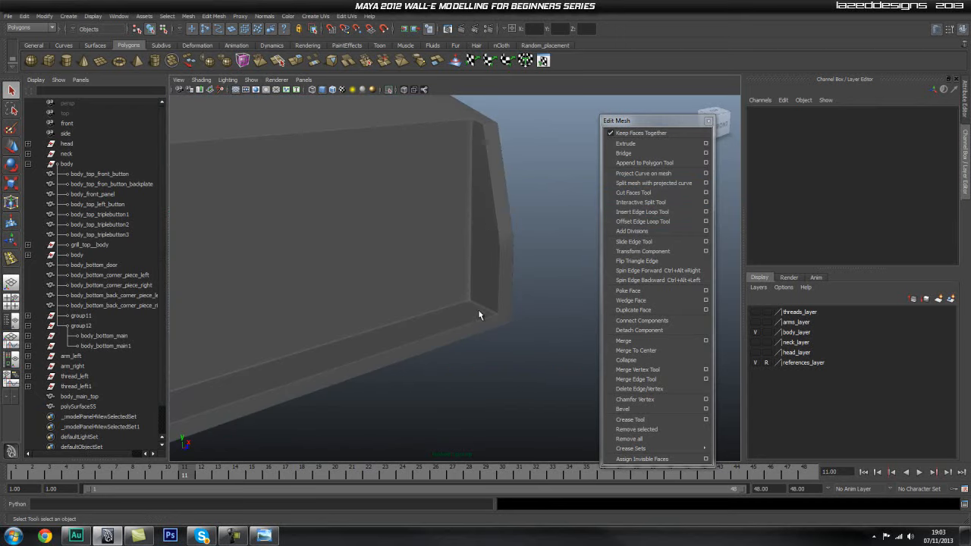
pyautogui.keyDown('alt'); pyautogui.moveTo(465, 311); pyautogui.dragTo(458, 293); pyautogui.keyUp('alt')
pyautogui.click(458, 292)
pyautogui.press('1')
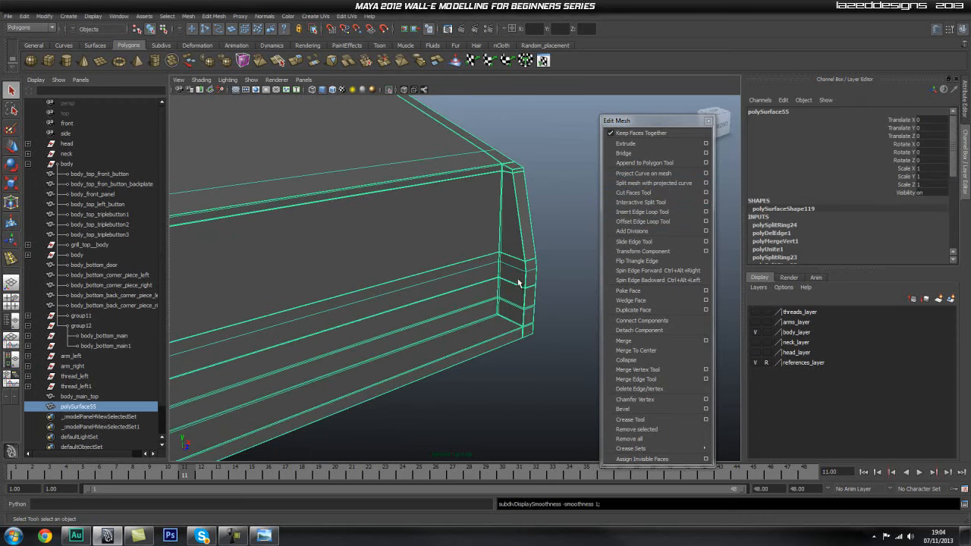
# Step: Insert six evenly spaced edge loops across the width of the combined lower body
pyautogui.keyDown('alt'); pyautogui.moveTo(513, 283); pyautogui.dragTo(400, 267, button='right'); pyautogui.keyUp('alt')
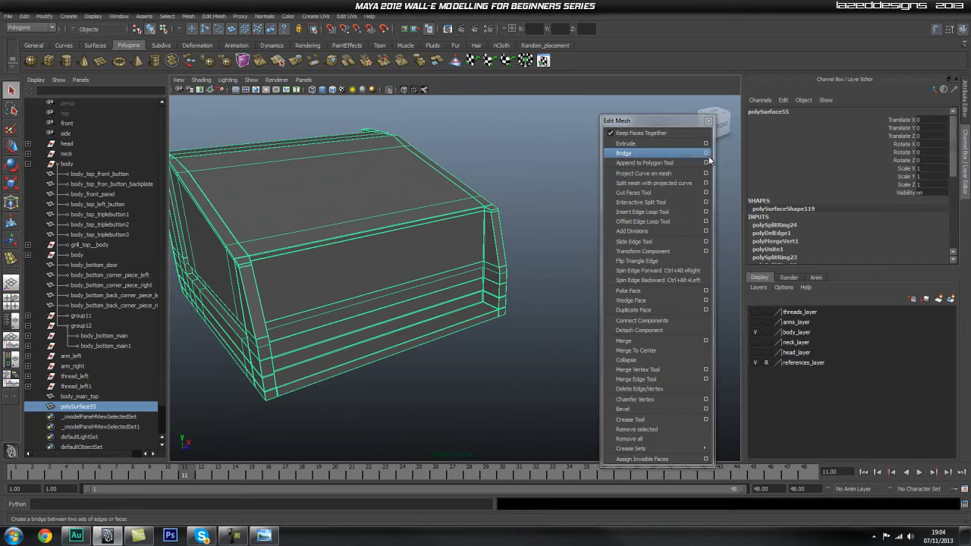
pyautogui.click(706, 214)
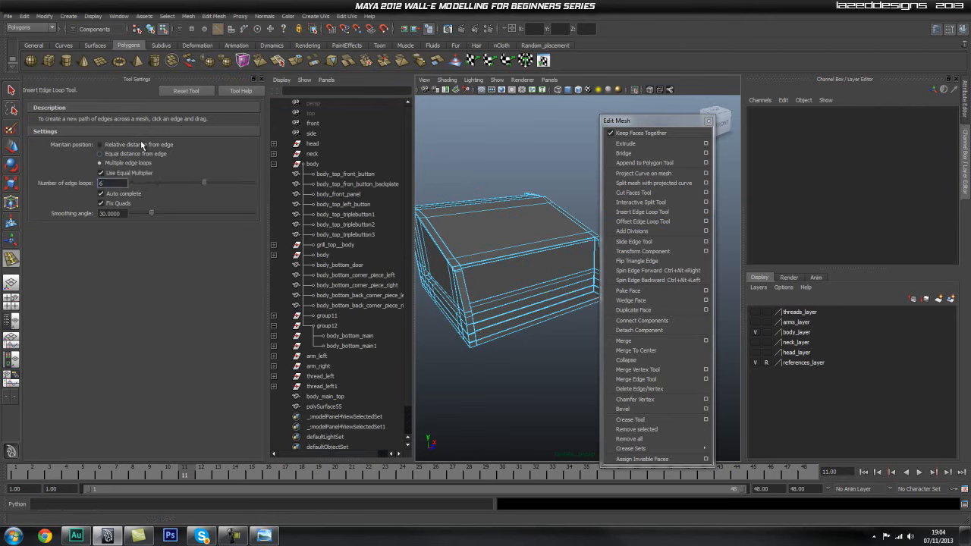
pyautogui.click(533, 253)
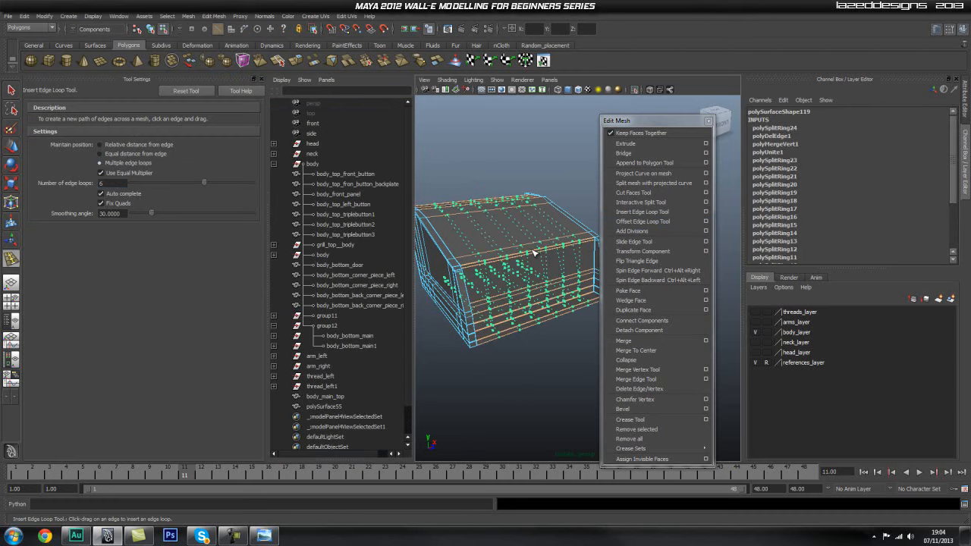
pyautogui.click(533, 253)
pyautogui.scroll(4, 531, 277)
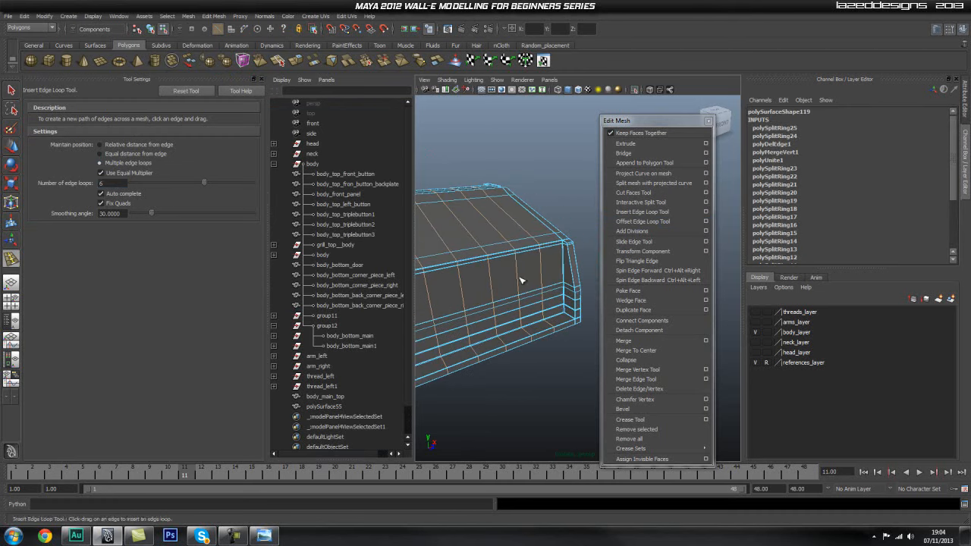
pyautogui.moveTo(550, 254); pyautogui.dragTo(575, 238, button='right')
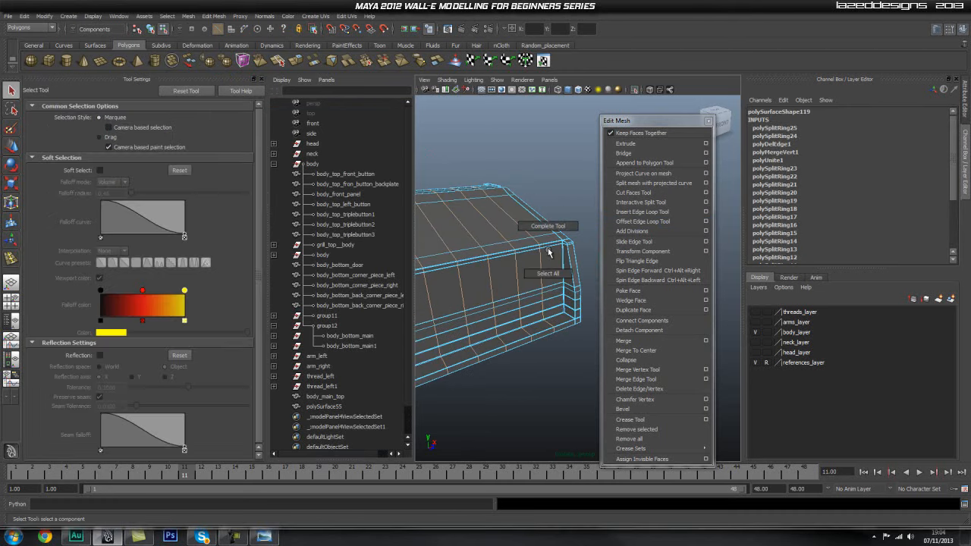
# Step: Insert horizontal edge loops around the recessed front panel's walls at a relative distance, and turn on the smoothed preview
pyautogui.click(705, 212)
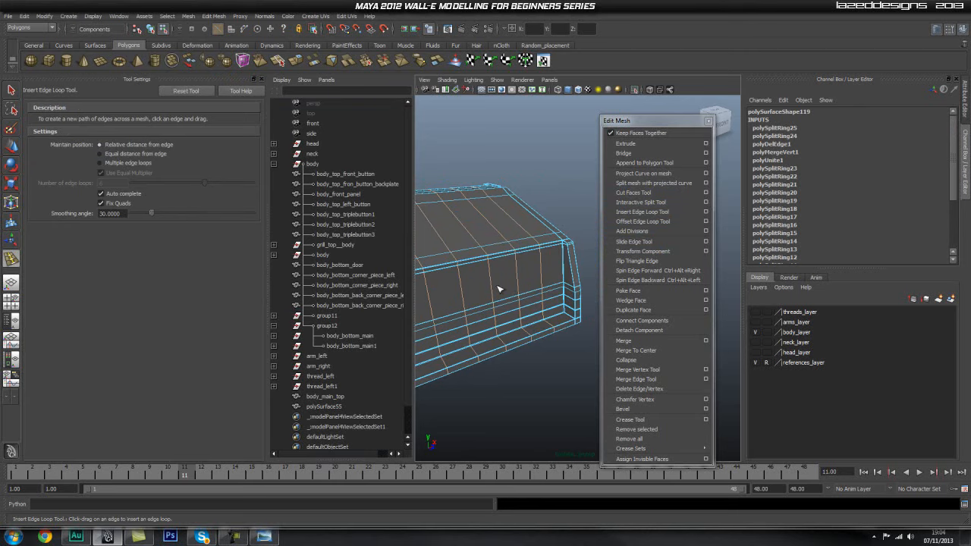
pyautogui.scroll(3, 499, 289)
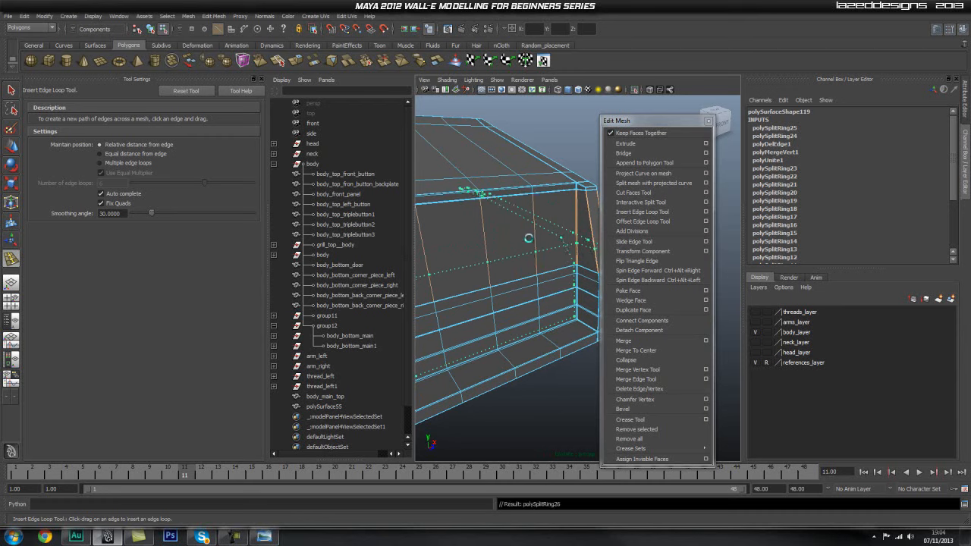
pyautogui.moveTo(524, 204); pyautogui.dragTo(546, 193, button='right')
pyautogui.press('3')
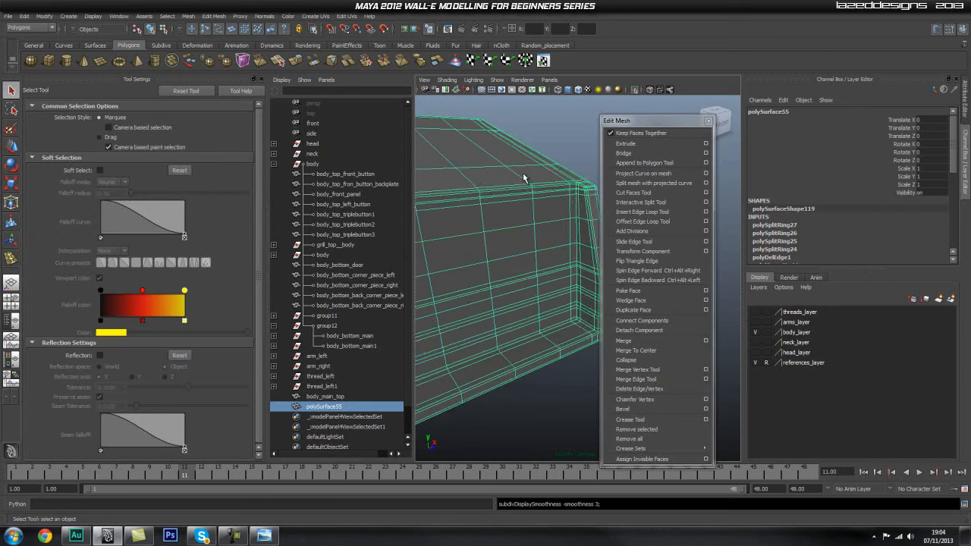
pyautogui.click(255, 79)
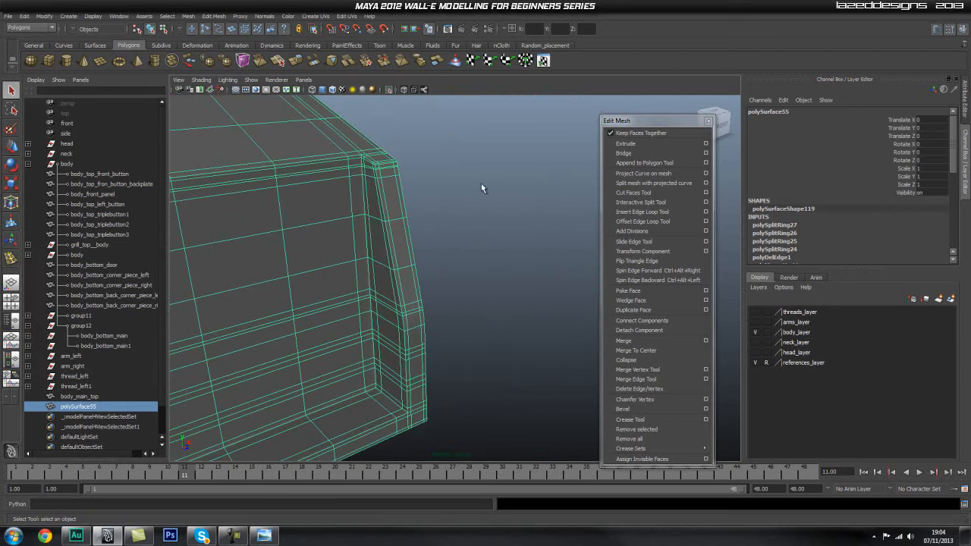
# Step: Inspect the deselected lower body from its open back and sides, and bring the rest of the model back into view
pyautogui.click(414, 210)
pyautogui.moveTo(399, 210); pyautogui.dragTo(456, 187, button='right')
pyautogui.keyDown('alt'); pyautogui.moveTo(395, 230); pyautogui.dragTo(532, 234); pyautogui.keyUp('alt')
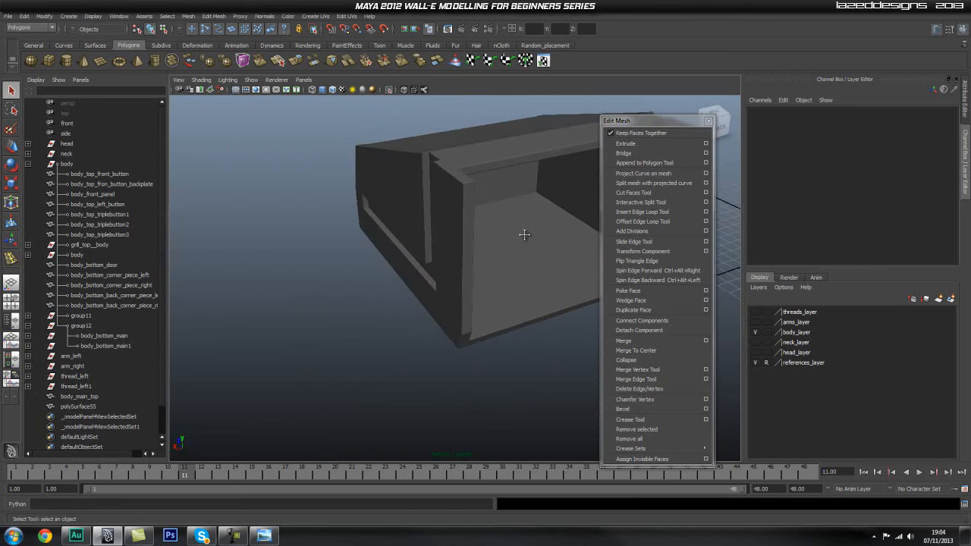
pyautogui.keyDown('alt'); pyautogui.moveTo(532, 235); pyautogui.dragTo(712, 274, button='right'); pyautogui.keyUp('alt')
pyautogui.keyDown('alt'); pyautogui.moveTo(393, 229); pyautogui.dragTo(622, 423, button='middle'); pyautogui.keyUp('alt')
pyautogui.scroll(-10, 358, 293)
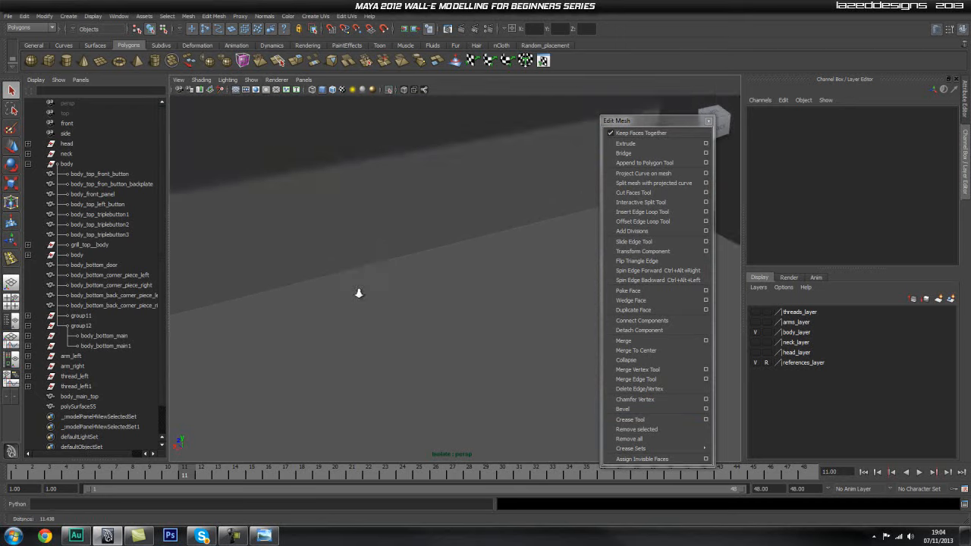
pyautogui.keyDown('alt'); pyautogui.moveTo(390, 291); pyautogui.dragTo(503, 306); pyautogui.keyUp('alt')
pyautogui.scroll(-3, 502, 307)
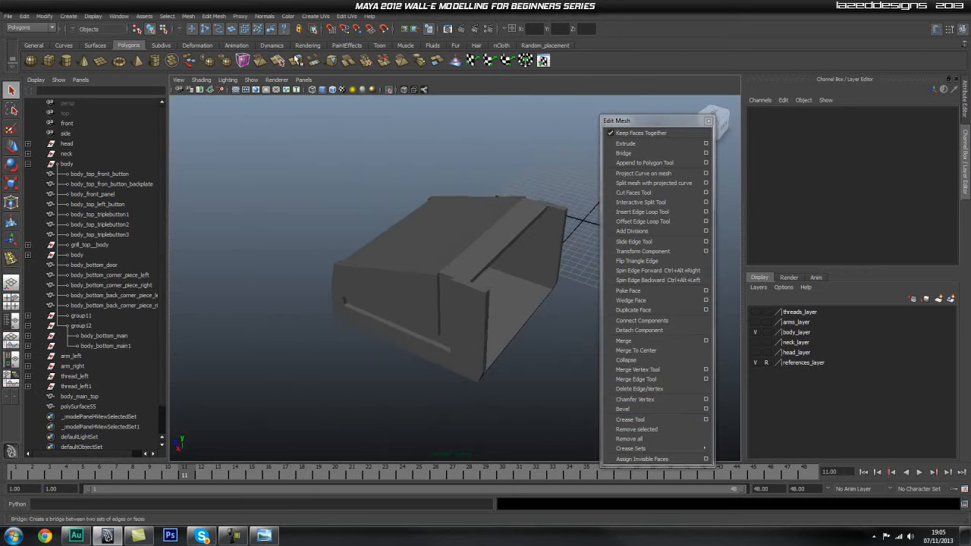
pyautogui.click(390, 92)
# Step: Examine from several sides how the lower body fits together with the upper body
pyautogui.keyDown('alt'); pyautogui.moveTo(334, 230); pyautogui.dragTo(563, 225); pyautogui.keyUp('alt')
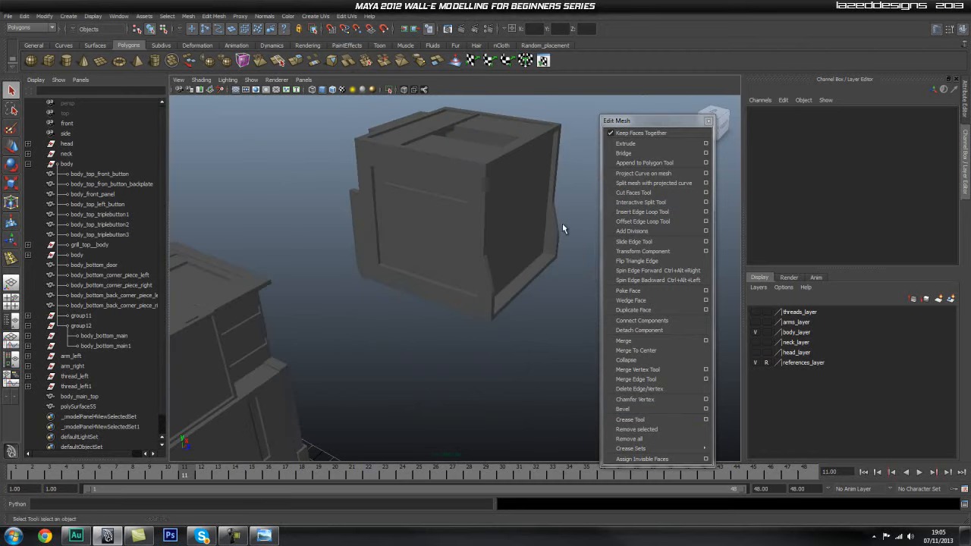
pyautogui.keyDown('alt'); pyautogui.moveTo(563, 226); pyautogui.dragTo(479, 275, button='middle'); pyautogui.keyUp('alt')
pyautogui.keyDown('alt'); pyautogui.moveTo(479, 276); pyautogui.dragTo(544, 266, button='right'); pyautogui.keyUp('alt')
pyautogui.moveTo(544, 267)
pyautogui.keyDown('alt'); pyautogui.mouseDown()
pyautogui.moveTo(540, 251)
pyautogui.moveTo(410, 244)
pyautogui.moveTo(538, 251)
pyautogui.mouseUp(); pyautogui.keyUp('alt')
pyautogui.keyDown('alt'); pyautogui.moveTo(538, 251); pyautogui.dragTo(392, 247, button='right'); pyautogui.keyUp('alt')
pyautogui.keyDown('alt'); pyautogui.moveTo(392, 247); pyautogui.dragTo(479, 254); pyautogui.keyUp('alt')
pyautogui.keyDown('alt'); pyautogui.moveTo(470, 261); pyautogui.dragTo(534, 271, button='right'); pyautogui.keyUp('alt')
pyautogui.keyDown('alt'); pyautogui.moveTo(533, 271); pyautogui.dragTo(493, 265); pyautogui.keyUp('alt')
pyautogui.keyDown('alt'); pyautogui.moveTo(392, 249); pyautogui.dragTo(502, 253, button='right'); pyautogui.keyUp('alt')
pyautogui.keyDown('alt'); pyautogui.moveTo(502, 252); pyautogui.dragTo(494, 232); pyautogui.keyUp('alt')
pyautogui.keyDown('alt'); pyautogui.moveTo(494, 232); pyautogui.dragTo(506, 261, button='right'); pyautogui.keyUp('alt')
pyautogui.moveTo(507, 261)
pyautogui.keyDown('alt'); pyautogui.mouseDown()
pyautogui.moveTo(514, 267)
pyautogui.moveTo(497, 277)
pyautogui.mouseUp(); pyautogui.keyUp('alt')
pyautogui.keyDown('alt'); pyautogui.moveTo(497, 276); pyautogui.dragTo(537, 270, button='right'); pyautogui.keyUp('alt')
pyautogui.click(462, 249)
pyautogui.keyDown('alt'); pyautogui.moveTo(461, 249); pyautogui.dragTo(418, 254); pyautogui.keyUp('alt')
pyautogui.keyDown('alt'); pyautogui.moveTo(417, 253); pyautogui.dragTo(435, 305, button='right'); pyautogui.keyUp('alt')
pyautogui.click(435, 306)
pyautogui.click(449, 233)
pyautogui.click(589, 261)
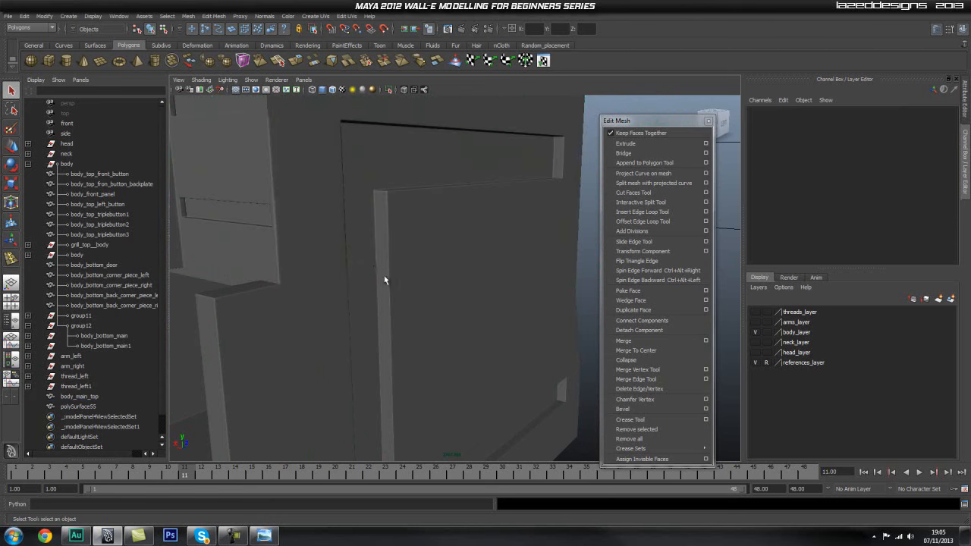
# Step: Examine up close the side recess and the walls where the upper and lower body meet
pyautogui.click(302, 270)
pyautogui.keyDown('alt'); pyautogui.moveTo(291, 269); pyautogui.dragTo(516, 265, button='right'); pyautogui.keyUp('alt')
pyautogui.keyDown('alt'); pyautogui.moveTo(516, 265); pyautogui.dragTo(339, 251); pyautogui.keyUp('alt')
pyautogui.keyDown('alt'); pyautogui.moveTo(338, 251); pyautogui.dragTo(561, 247, button='right'); pyautogui.keyUp('alt')
pyautogui.keyDown('alt'); pyautogui.moveTo(561, 246); pyautogui.dragTo(447, 239); pyautogui.keyUp('alt')
pyautogui.keyDown('alt'); pyautogui.moveTo(554, 255); pyautogui.dragTo(206, 257, button='right'); pyautogui.keyUp('alt')
pyautogui.click(565, 261)
pyautogui.keyDown('alt'); pyautogui.moveTo(564, 261); pyautogui.dragTo(418, 276); pyautogui.keyUp('alt')
pyautogui.keyDown('alt'); pyautogui.moveTo(418, 276); pyautogui.dragTo(861, 271, button='right'); pyautogui.keyUp('alt')
pyautogui.keyDown('alt'); pyautogui.moveTo(538, 288); pyautogui.dragTo(454, 258); pyautogui.keyUp('alt')
pyautogui.click(448, 270)
pyautogui.hotkey('ctrl', 'z')
pyautogui.keyDown('alt'); pyautogui.moveTo(494, 303); pyautogui.dragTo(549, 324); pyautogui.keyUp('alt')
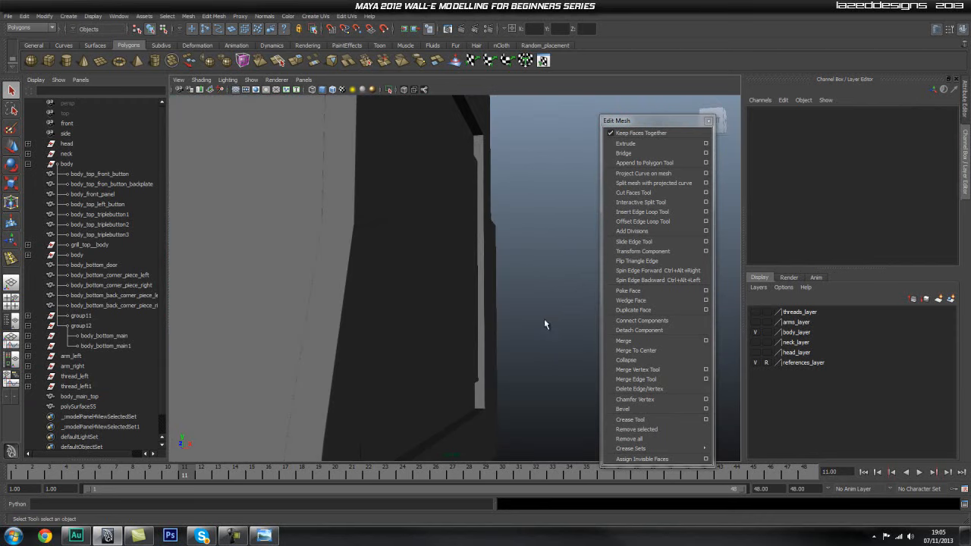
# Step: Try nudging the upper body mesh sideways against the lower body's walls, ending at Translate X 29.368
pyautogui.keyDown('alt'); pyautogui.moveTo(425, 209); pyautogui.dragTo(468, 283); pyautogui.keyUp('alt')
pyautogui.click(415, 199)
pyautogui.keyDown('alt'); pyautogui.moveTo(415, 199); pyautogui.dragTo(451, 198); pyautogui.keyUp('alt')
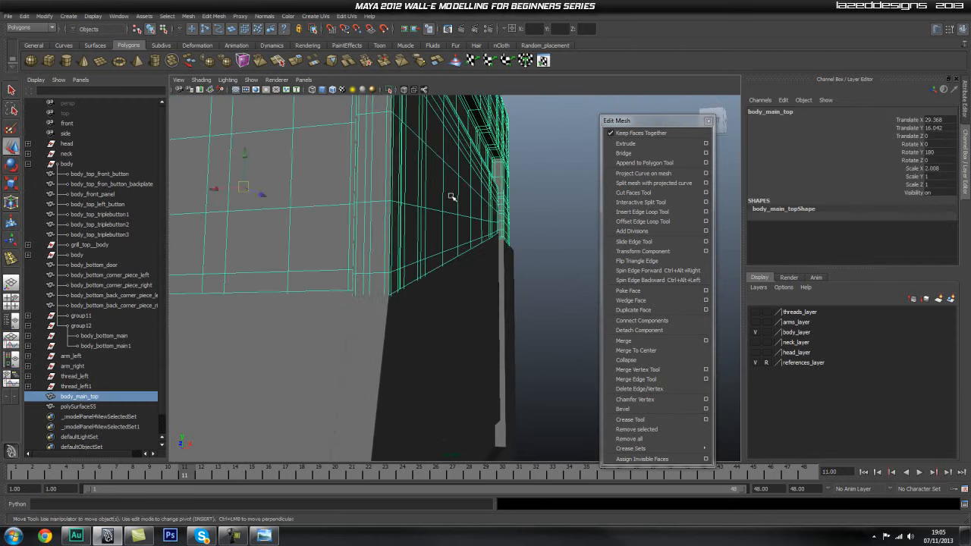
pyautogui.moveTo(216, 191); pyautogui.dragTo(216, 191)
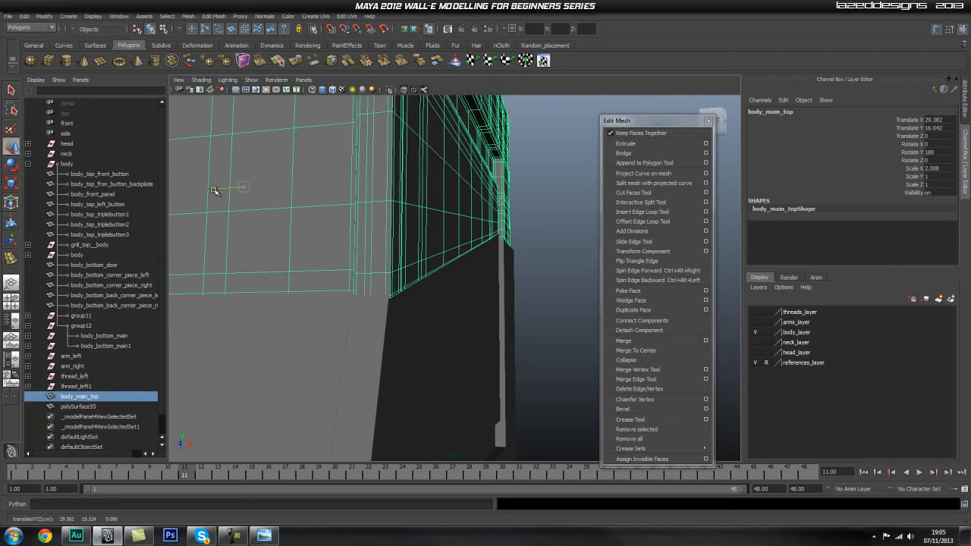
pyautogui.moveTo(216, 190); pyautogui.dragTo(215, 190)
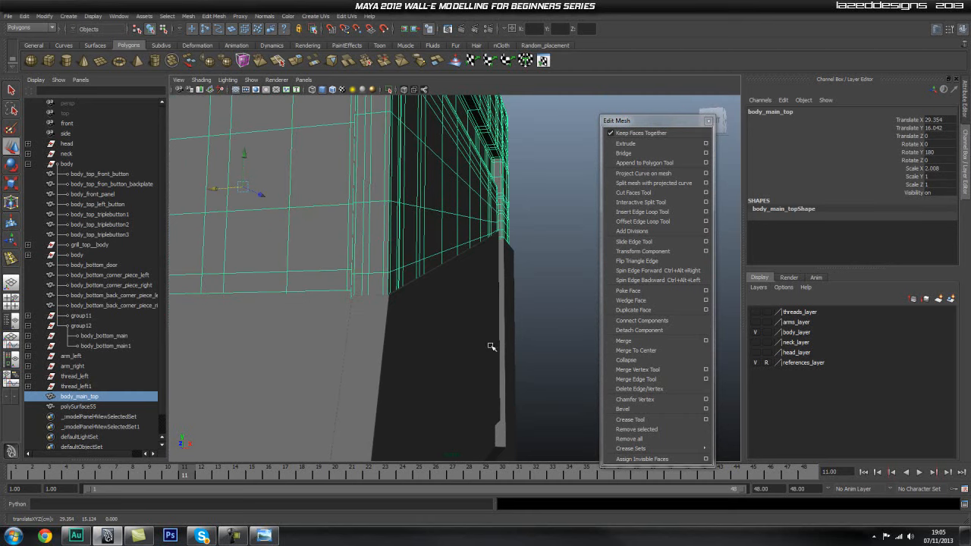
pyautogui.click(411, 373)
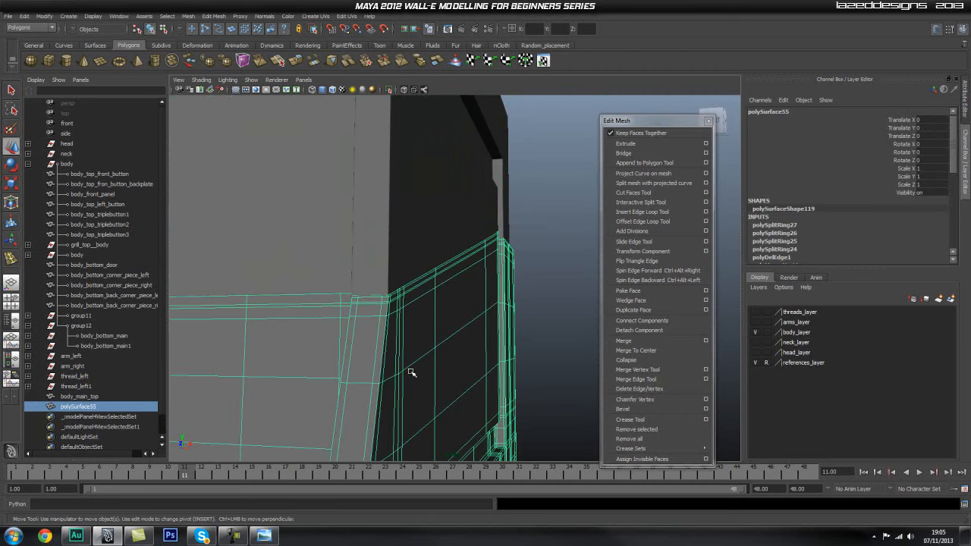
pyautogui.click(396, 245)
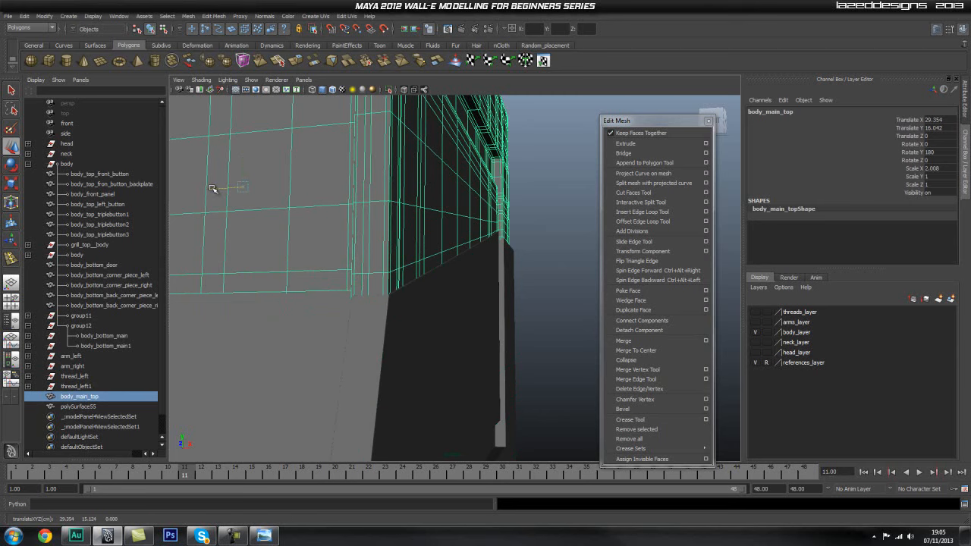
pyautogui.moveTo(213, 188); pyautogui.dragTo(214, 189)
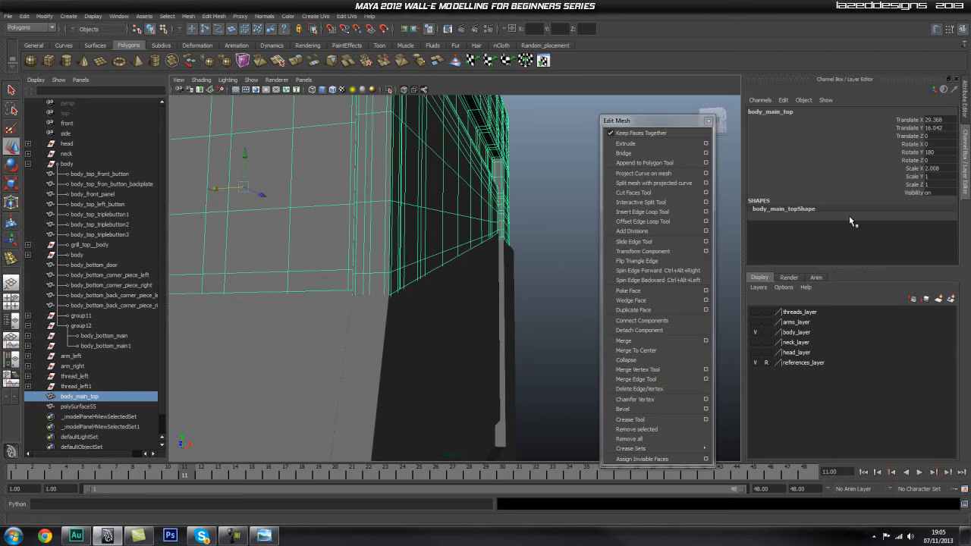
# Step: Deselect the upper body and check the whole assembled body from the front and side
pyautogui.keyDown('alt'); pyautogui.moveTo(528, 293); pyautogui.dragTo(471, 282, button='right'); pyautogui.keyUp('alt')
pyautogui.click(513, 285)
pyautogui.keyDown('alt'); pyautogui.moveTo(483, 285); pyautogui.dragTo(486, 321); pyautogui.keyUp('alt')
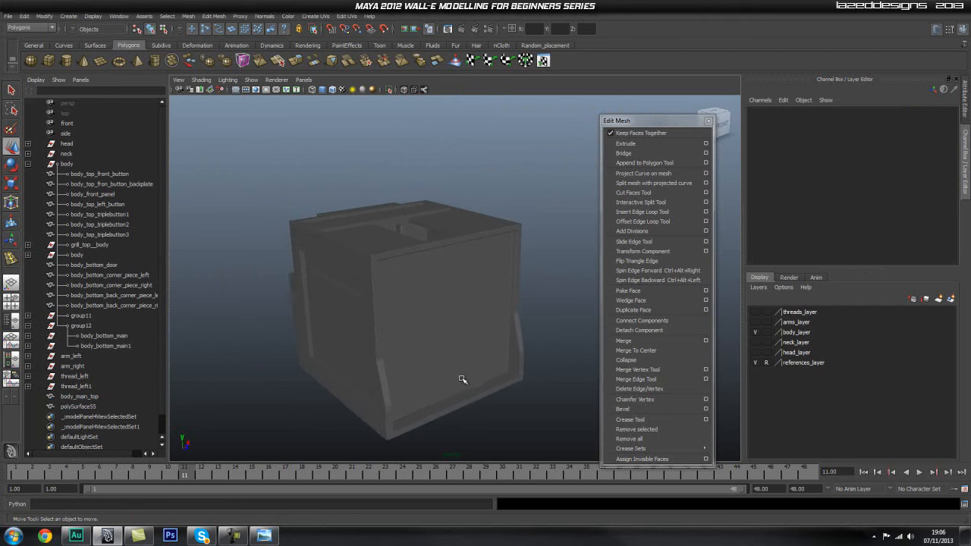
pyautogui.keyDown('alt'); pyautogui.moveTo(445, 369); pyautogui.dragTo(467, 364); pyautogui.keyUp('alt')
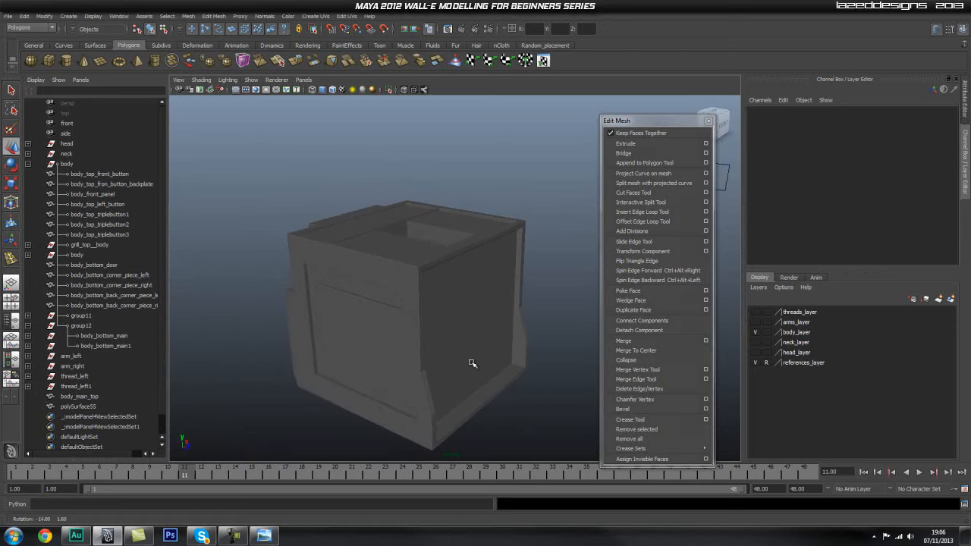